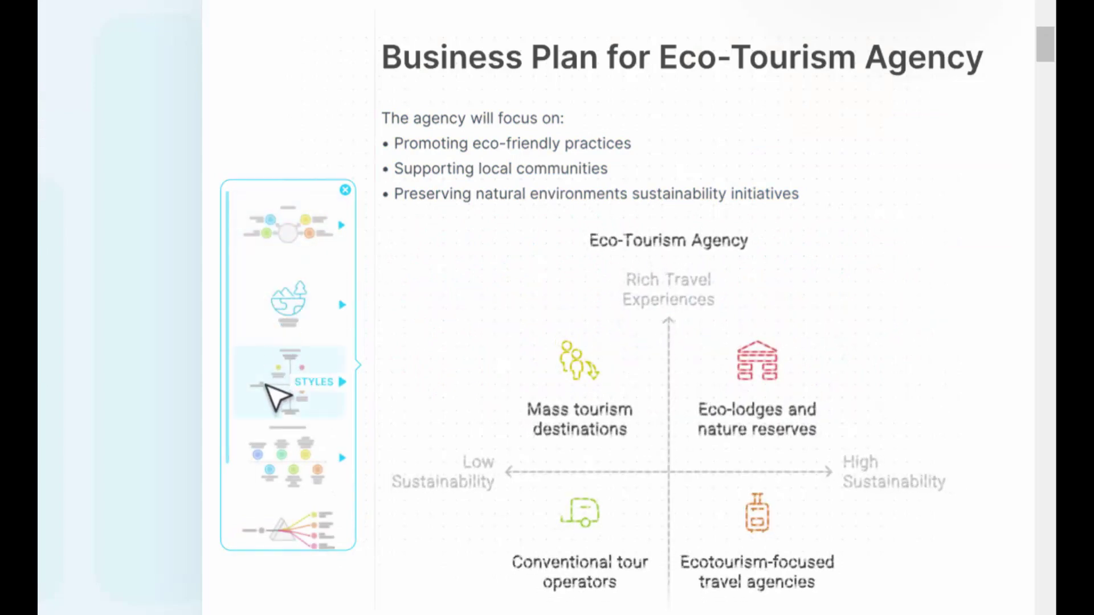
- Switch the eco-tourism business plan diagram to the fourth variant, the timeline style
{"action": "left_click", "coordinate": [274, 475]}
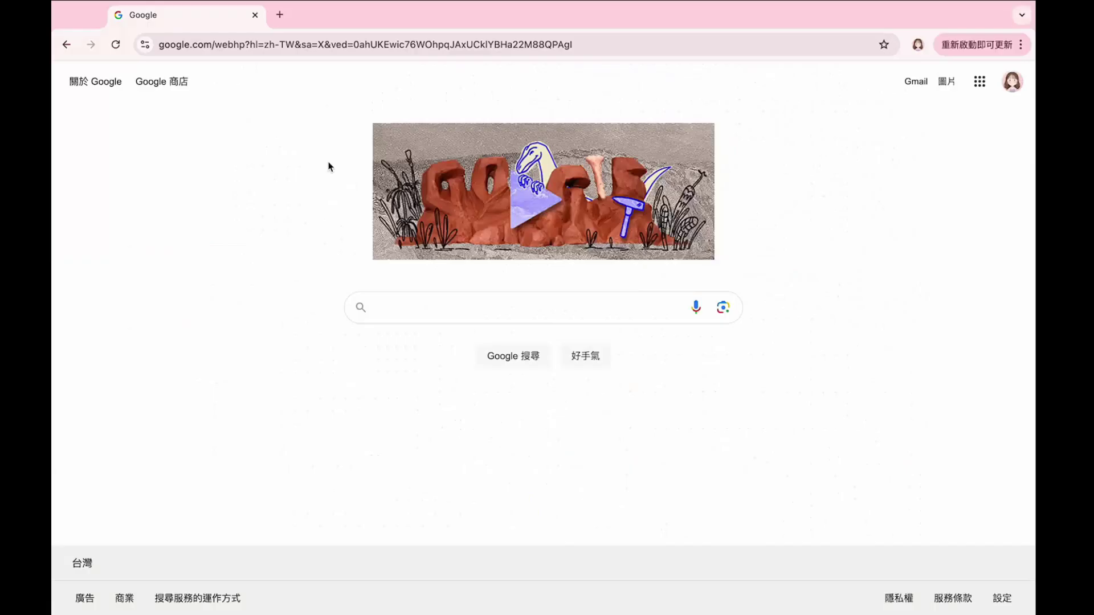
- Search Google for 'napkin ai' and go to the napkin.ai homepage
{"action": "type", "text": "napkin"}
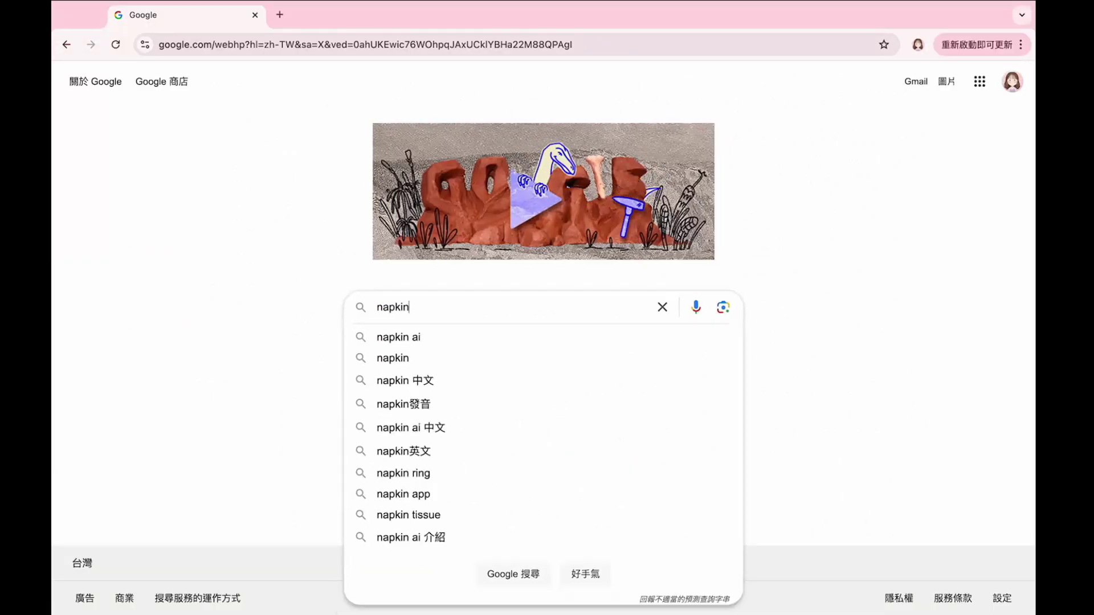
{"action": "key", "text": "Down"}
{"action": "key", "text": "Return"}
{"action": "left_click", "coordinate": [285, 231]}
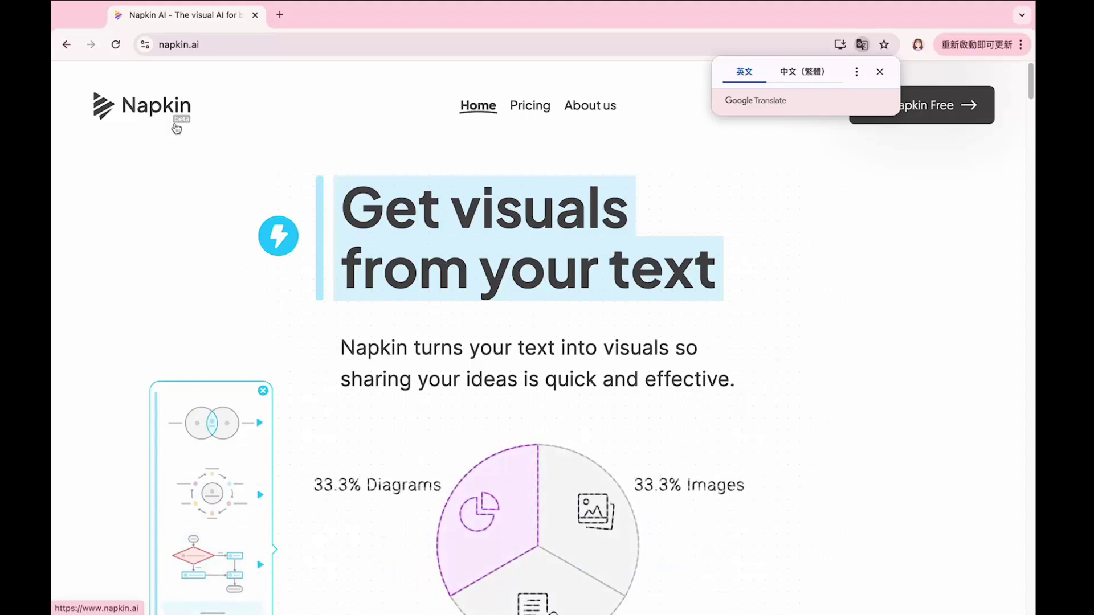
- Browse the napkin.ai homepage and translate it into Traditional Chinese (中文（繁體）)
{"action": "scroll", "coordinate": [883, 308], "scroll_direction": "down", "scroll_amount": 1}
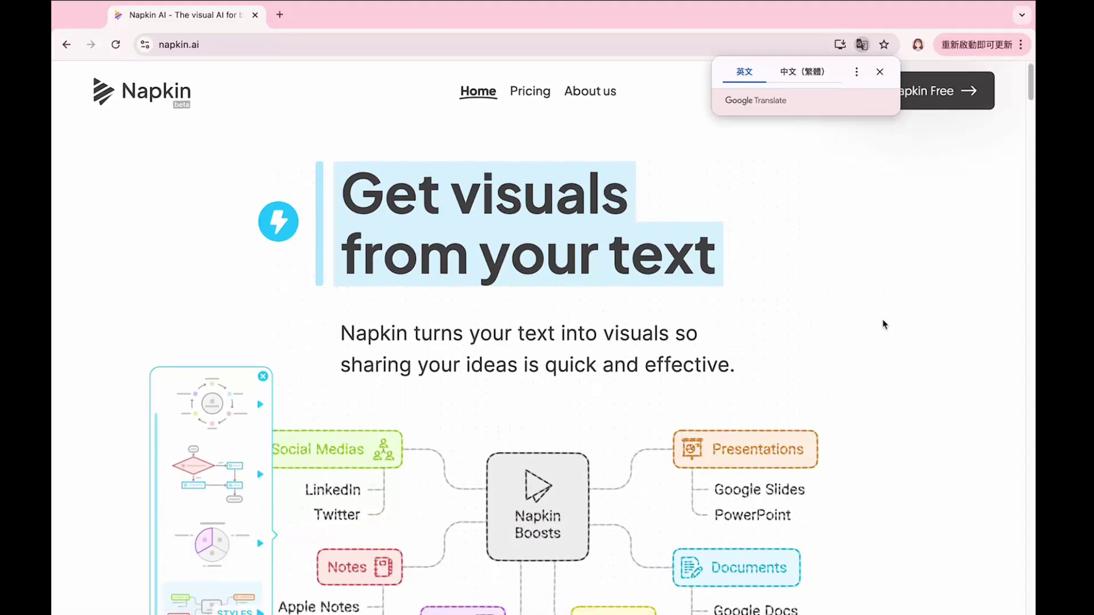
{"action": "scroll", "coordinate": [887, 342], "scroll_direction": "down", "scroll_amount": 1}
{"action": "scroll", "coordinate": [889, 356], "scroll_direction": "down", "scroll_amount": 3}
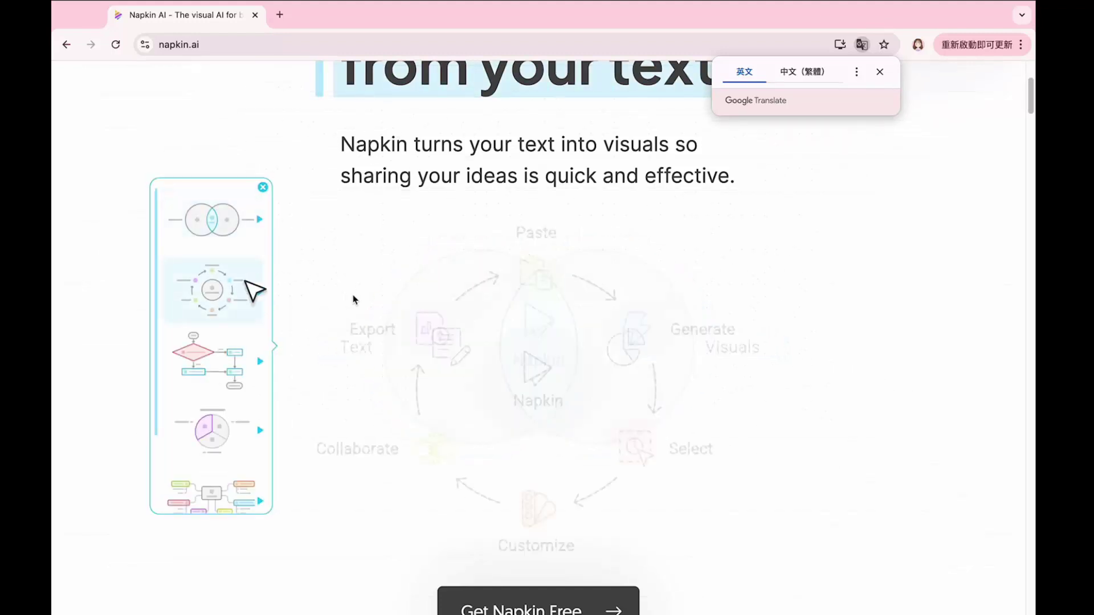
{"action": "scroll", "coordinate": [349, 294], "scroll_direction": "down", "scroll_amount": 5}
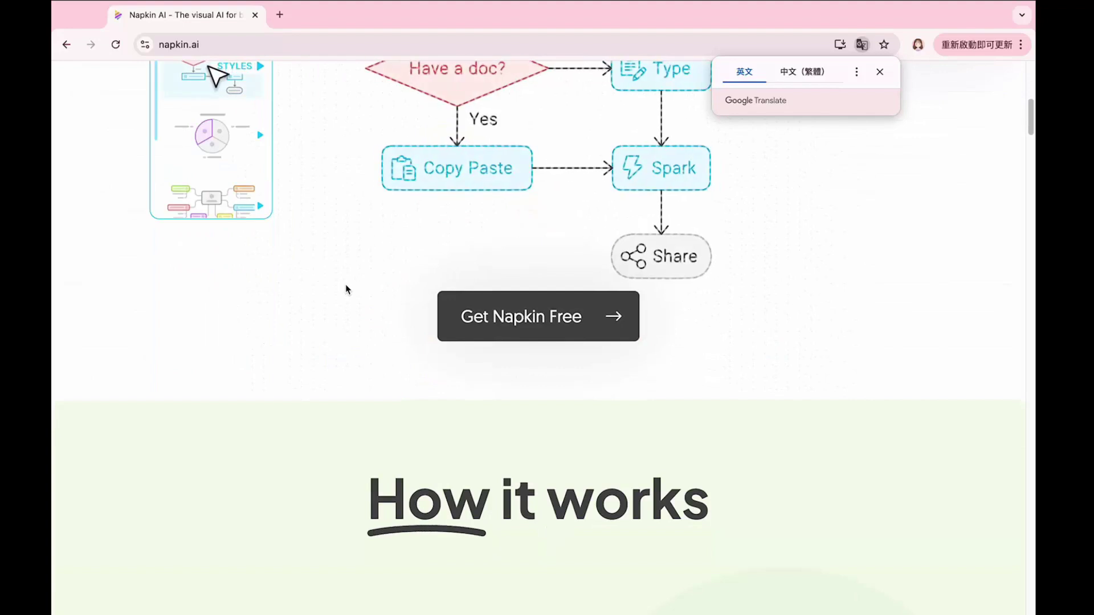
{"action": "scroll", "coordinate": [740, 171], "scroll_direction": "up", "scroll_amount": 10}
{"action": "left_click", "coordinate": [797, 73]}
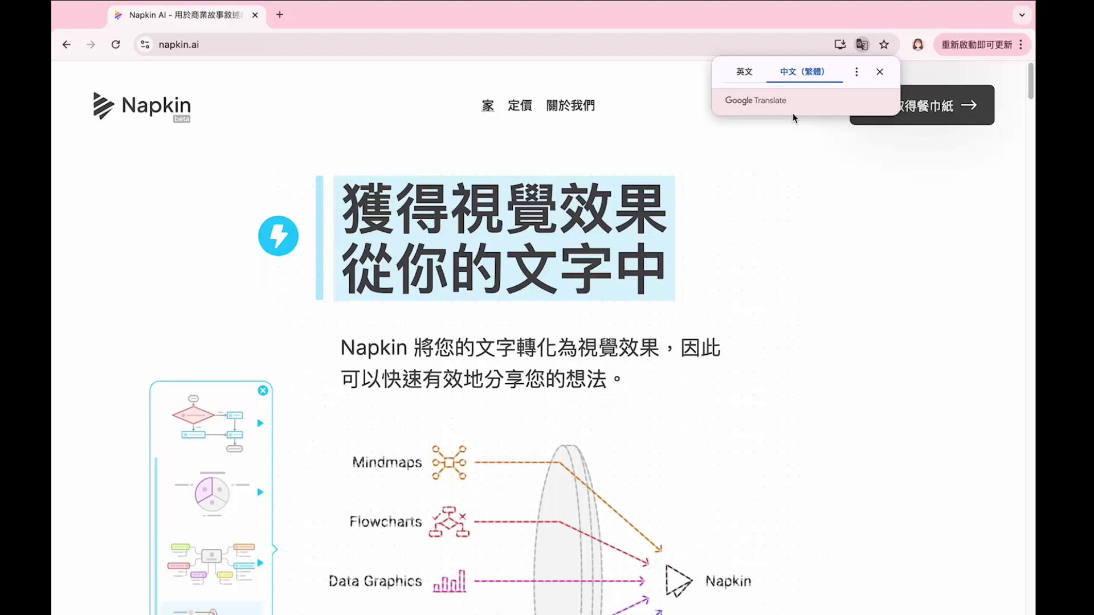
- Revert the Napkin homepage translation to English (英文)
{"action": "left_click", "coordinate": [880, 71]}
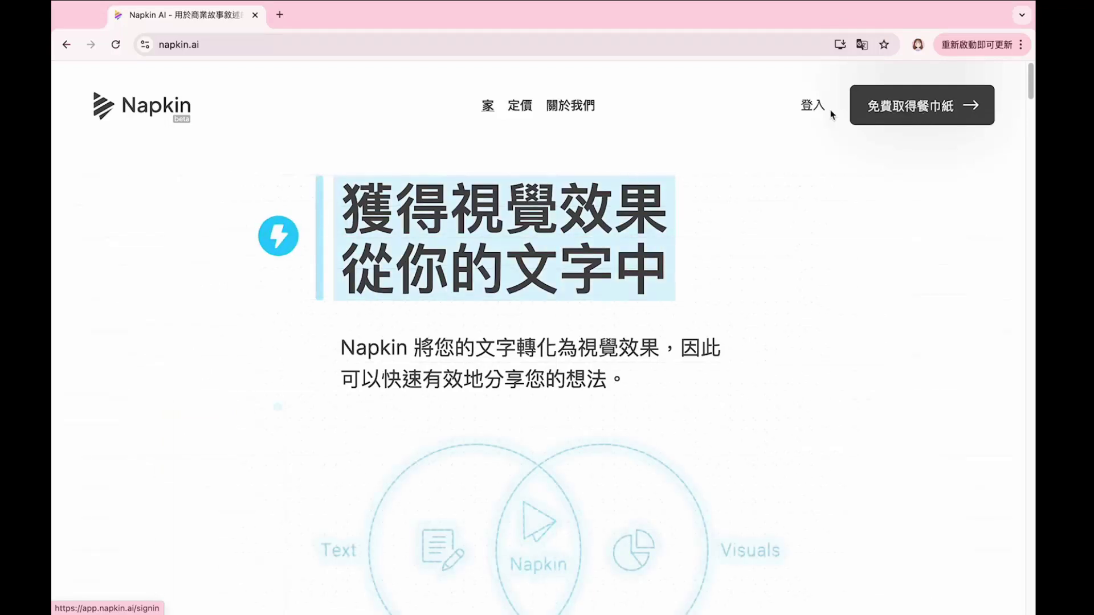
{"action": "left_click", "coordinate": [861, 45]}
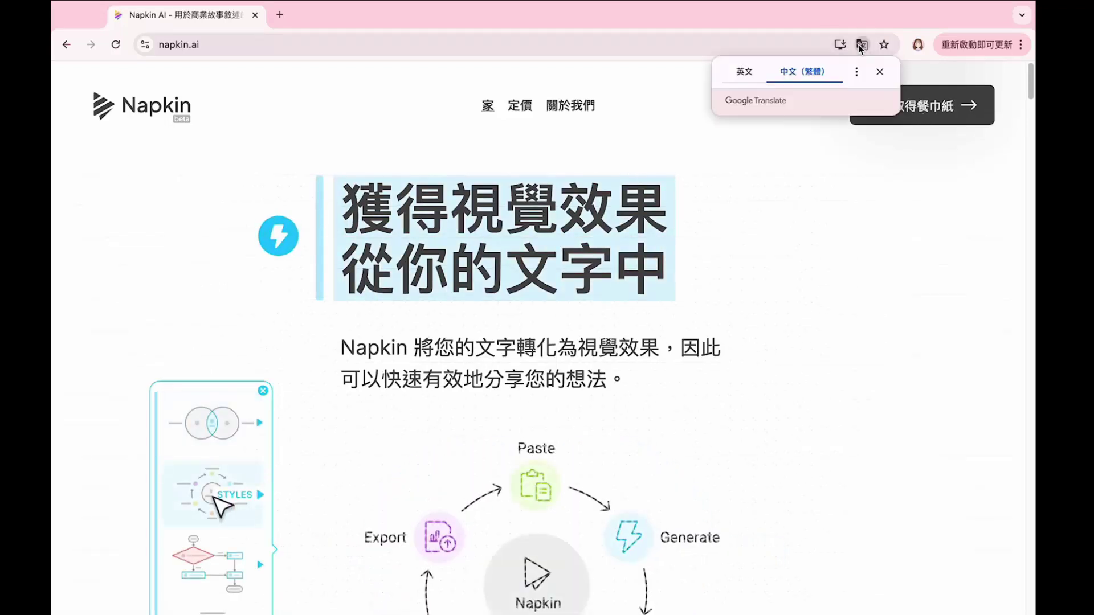
{"action": "left_click", "coordinate": [759, 73]}
{"action": "left_click", "coordinate": [824, 235]}
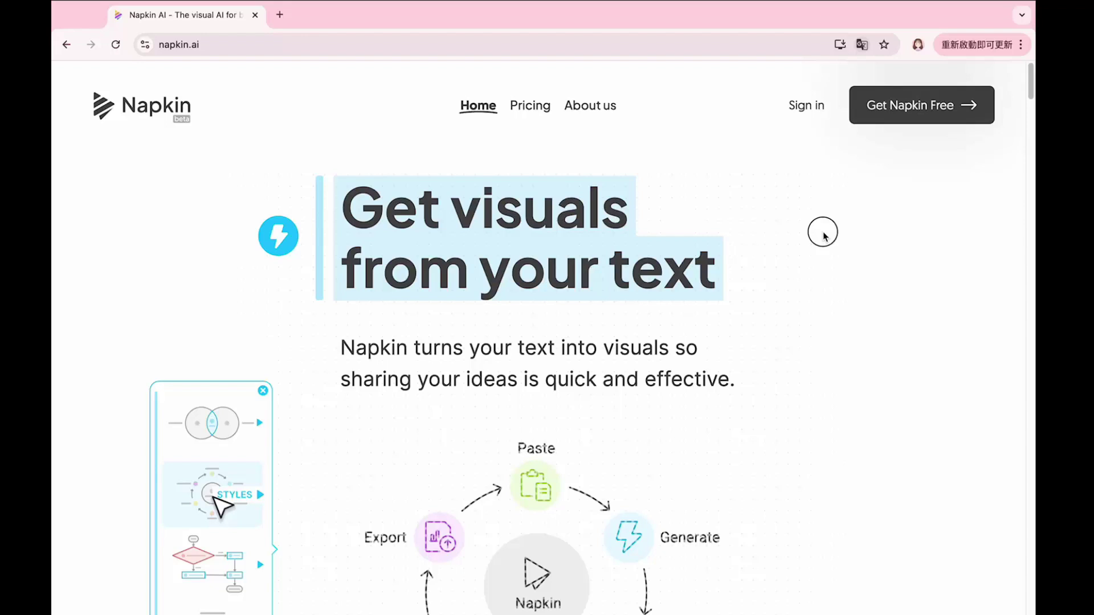
- Sign up for Napkin free with a Google account and dismiss the translation popup
{"action": "left_click", "coordinate": [912, 120]}
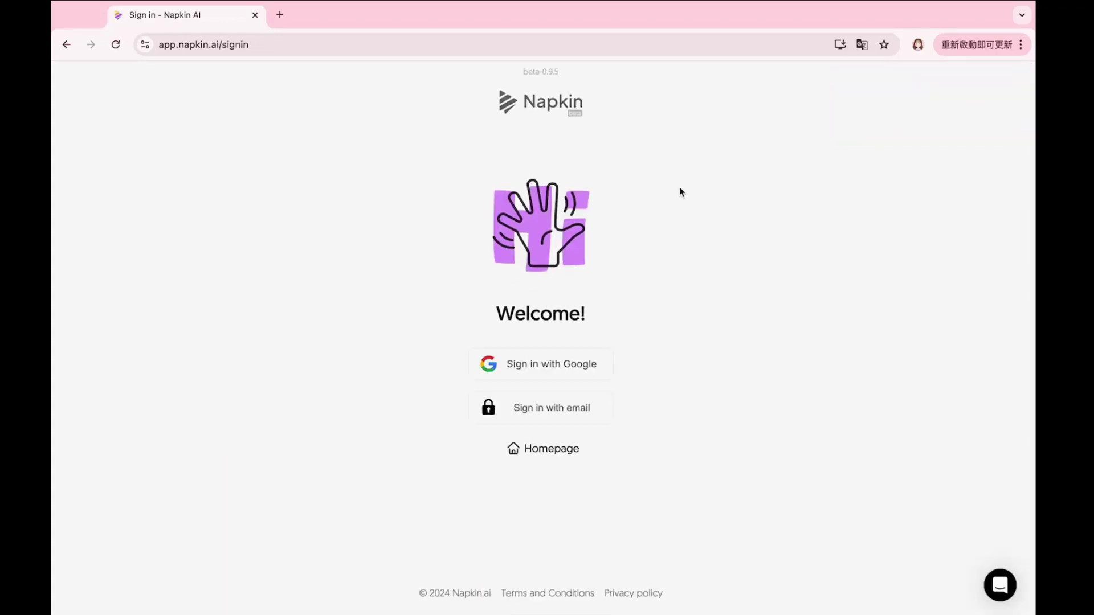
{"action": "left_click", "coordinate": [578, 370]}
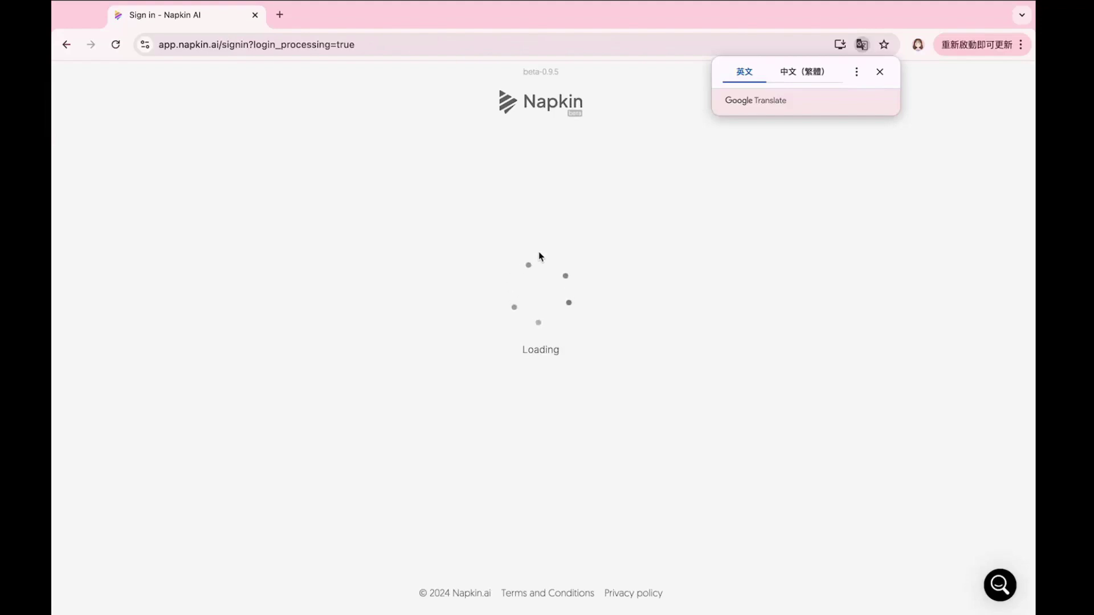
{"action": "left_click", "coordinate": [881, 72]}
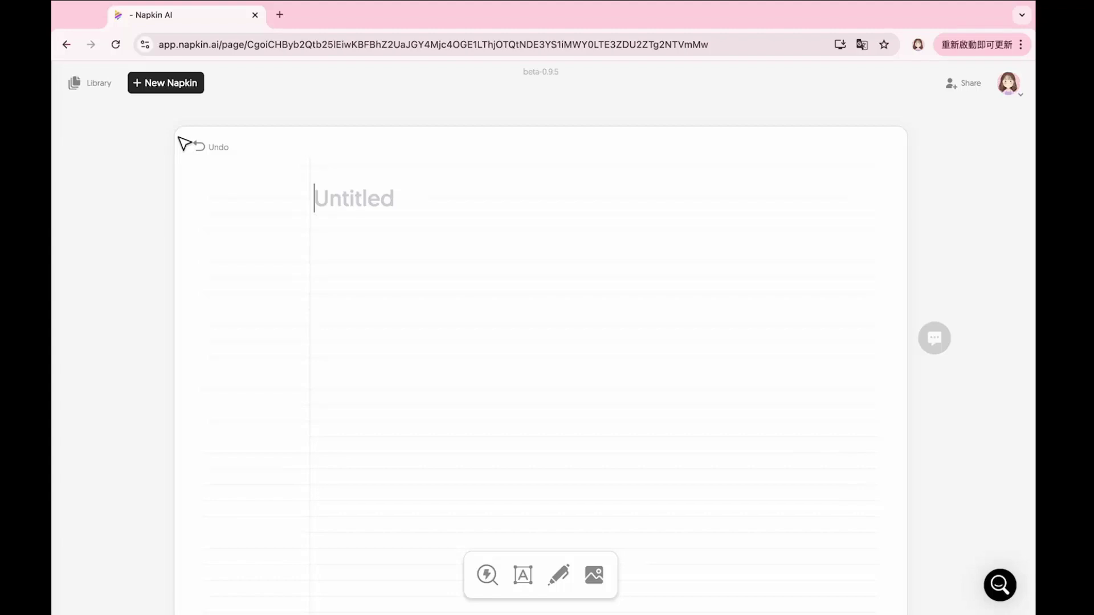
- Create a Blank Napkin from the + New Napkin menu
{"action": "left_click", "coordinate": [377, 186]}
{"action": "left_click", "coordinate": [168, 87]}
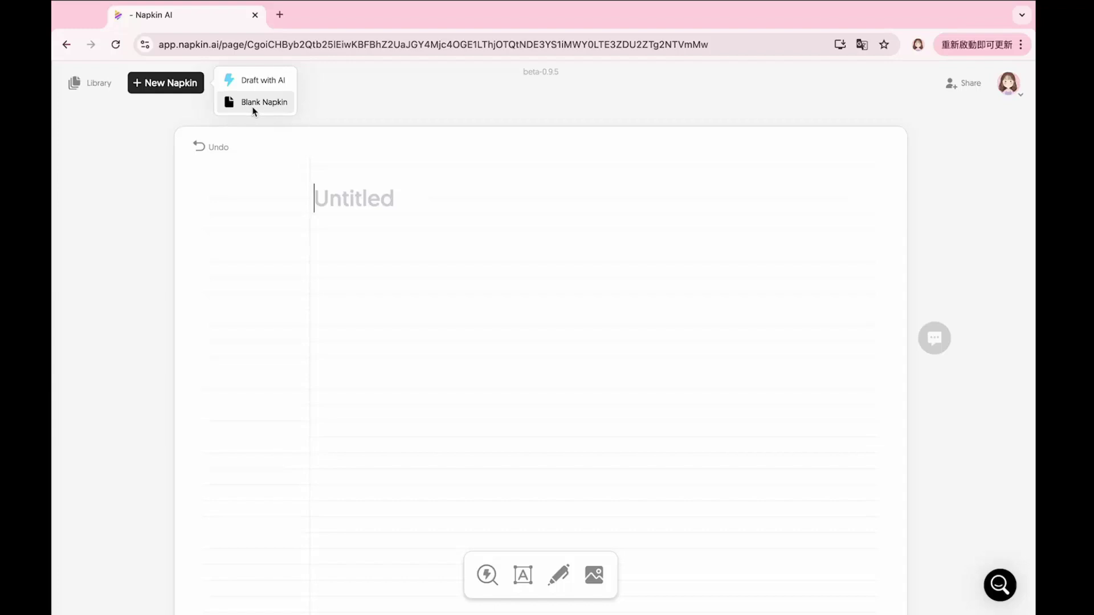
{"action": "left_click", "coordinate": [254, 110]}
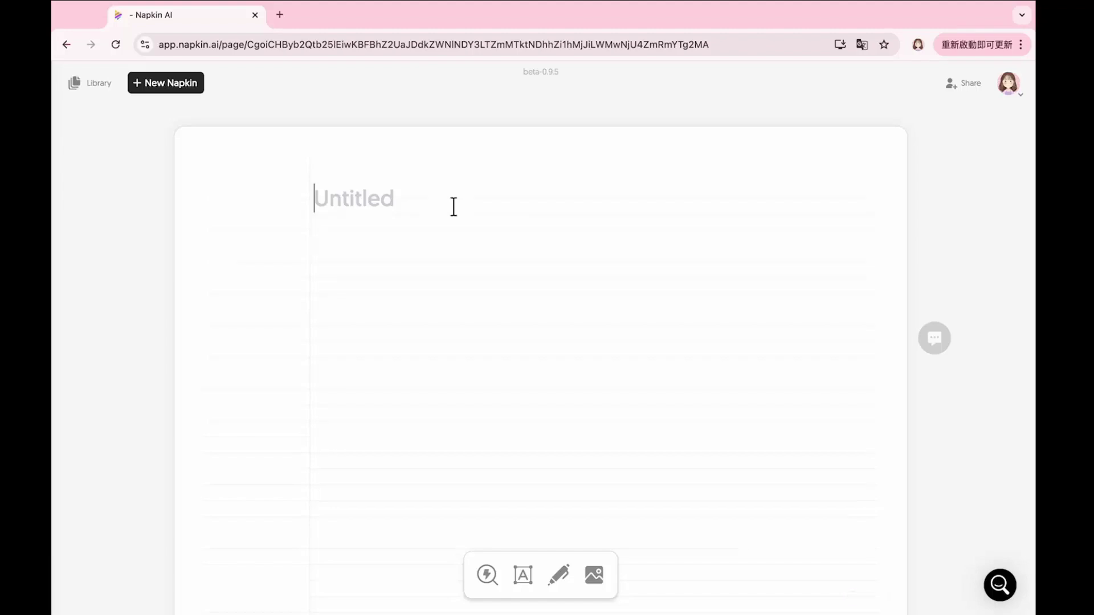
- Paste the criteria list titled 如何選擇一個好的AI工具, keeping bullets after trying numbering
{"action": "type", "text": "功能適用性:工具的功能是否符合你的具體需求和應用場景。 易用性:介面是否友善,操作是否簡單直觀,有無繁體中文支援等。 性能和準確度:模型的處理速度、輸出品質和準確性如何。 安全性和隱私保護:資料如何儲存和使用,是否有足夠的安全措施。 定價模式:免費還是付費,計費方式是否合理。 可擴展性:能否根據需求進行客製化或擴充功能。 更新頻率:開發團隊是否積極維護和更新。 使用者評價:查看其他使用者的使用體驗和評價。 技術支援:是否提供即時有效的客戶支援。 與現有系統的相容性:能否與你目前使用的其他工具無縫整合。"}
{"action": "type", "text": "如何選擇一個好的"}
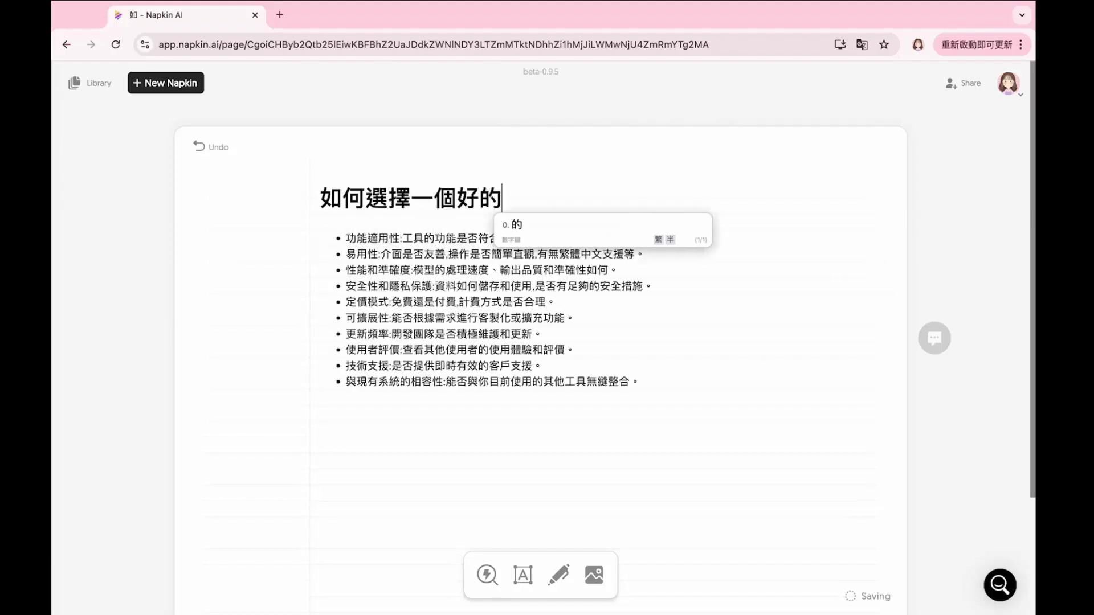
{"action": "type", "text": "AI工具"}
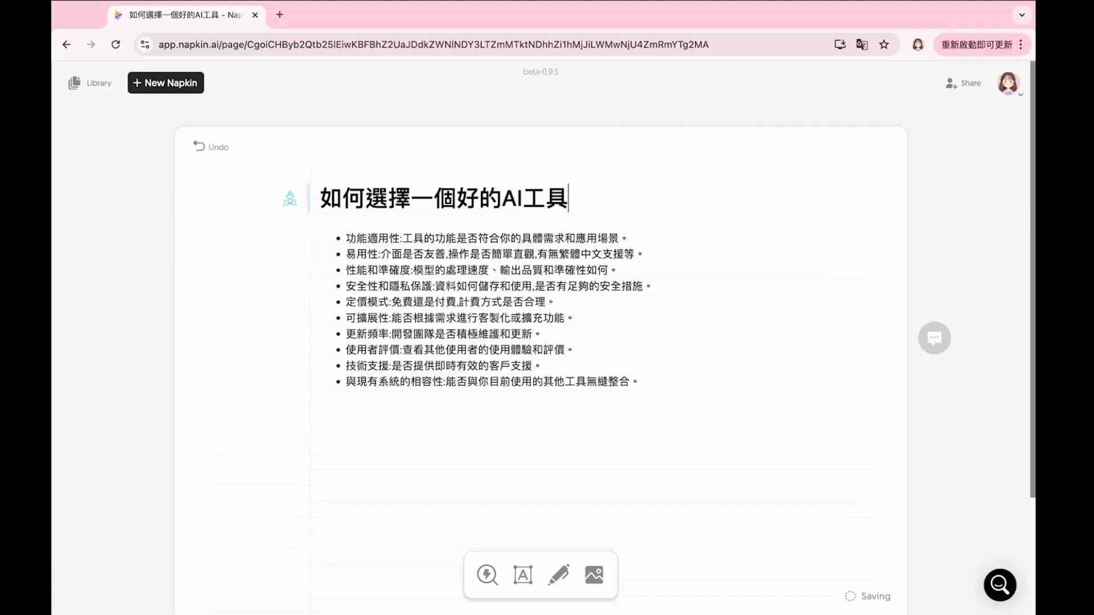
{"action": "left_click_drag", "start_coordinate": [346, 238], "coordinate": [402, 238]}
{"action": "left_click", "coordinate": [411, 216]}
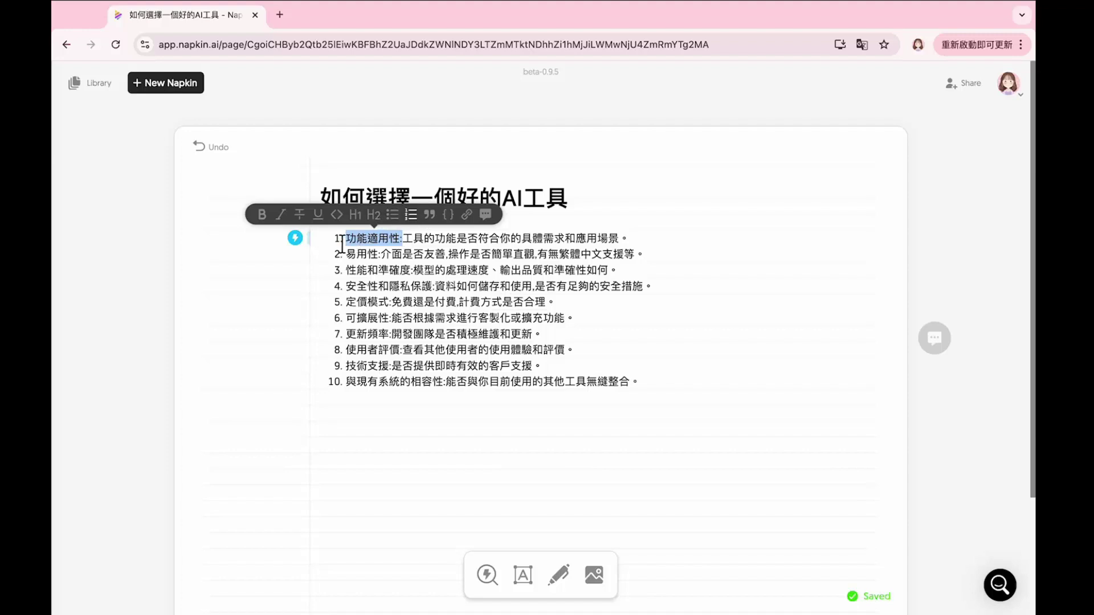
{"action": "left_click", "coordinate": [392, 216]}
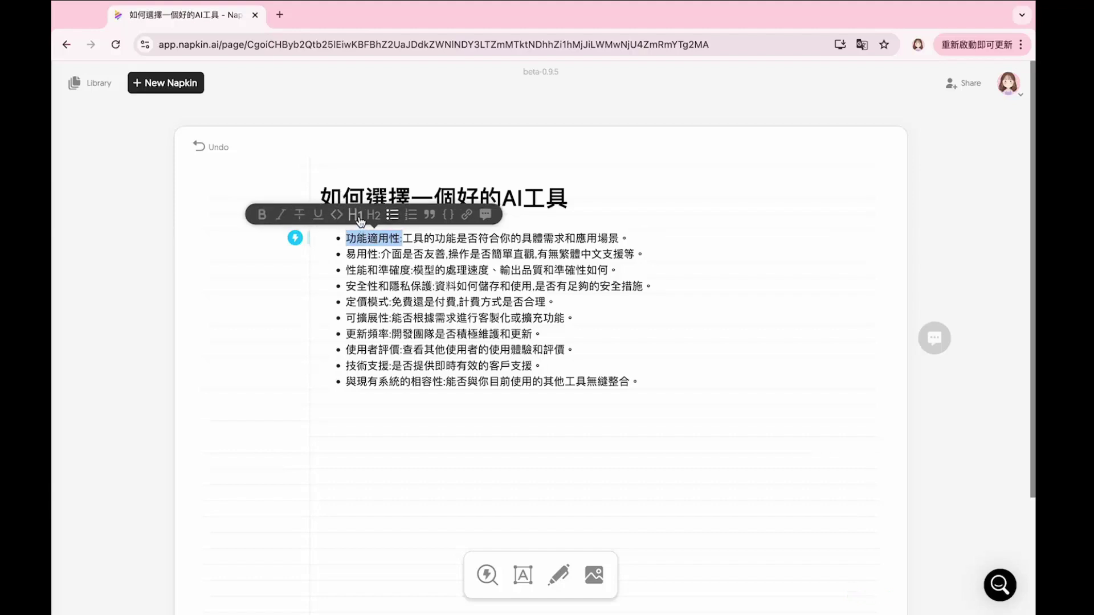
- Try a large heading on the first criterion, undo it, and select all ten lines
{"action": "left_click", "coordinate": [357, 217]}
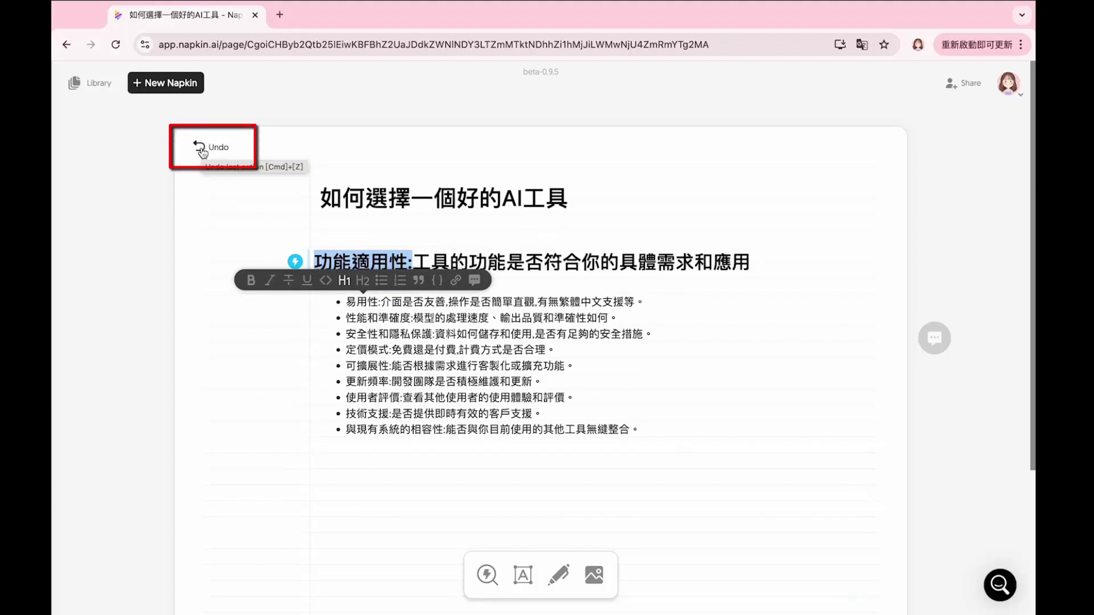
{"action": "left_click", "coordinate": [201, 148]}
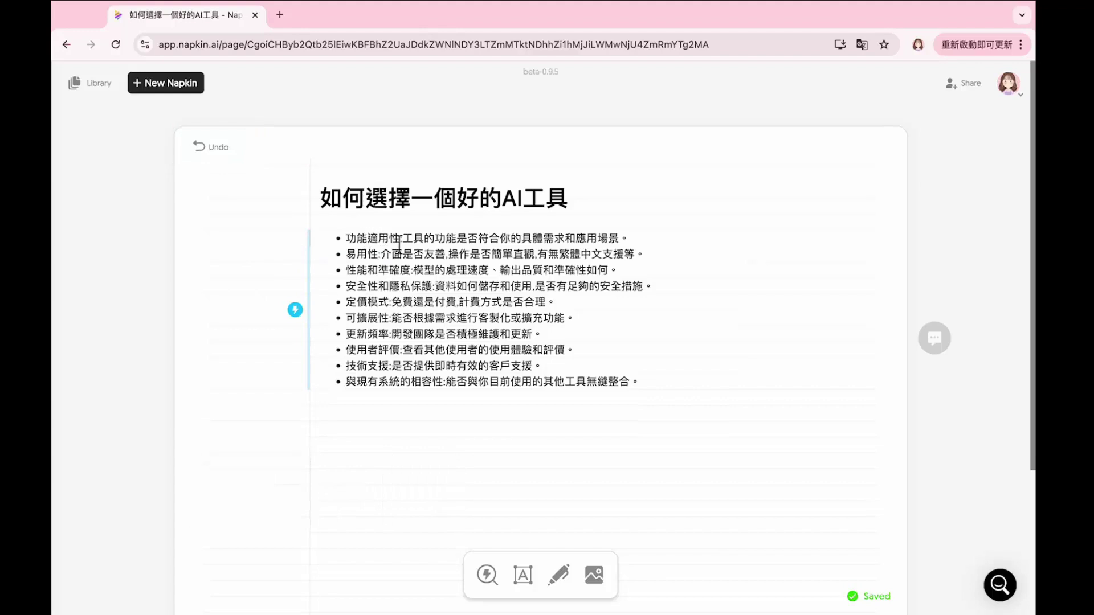
{"action": "left_click_drag", "start_coordinate": [683, 378], "coordinate": [340, 240]}
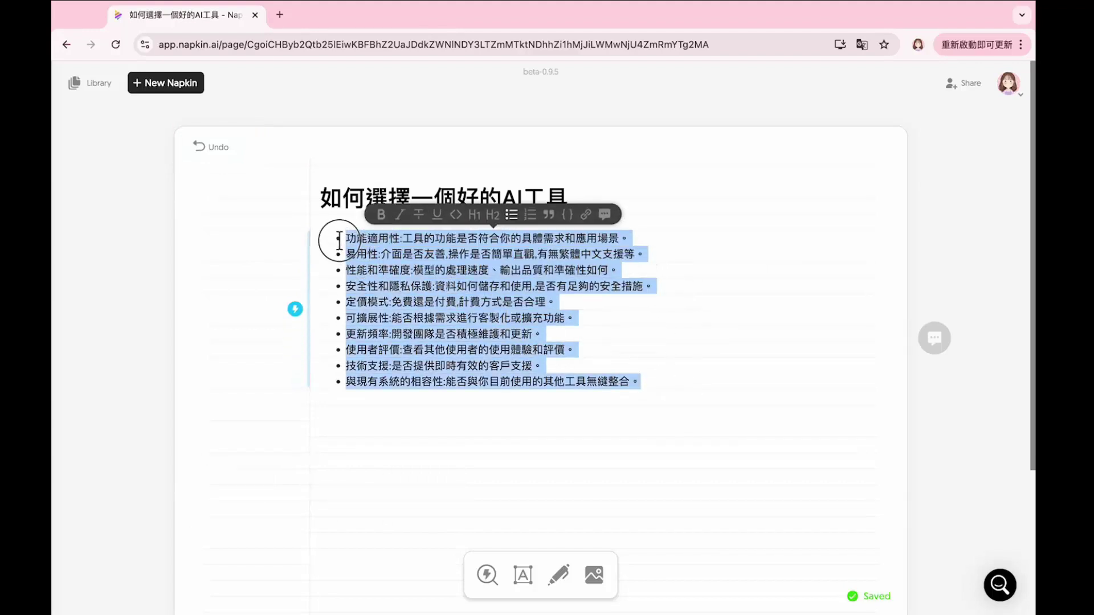
- Generate a visual from the selected criteria and preview the quadrant and prism layouts
{"action": "left_click", "coordinate": [295, 310]}
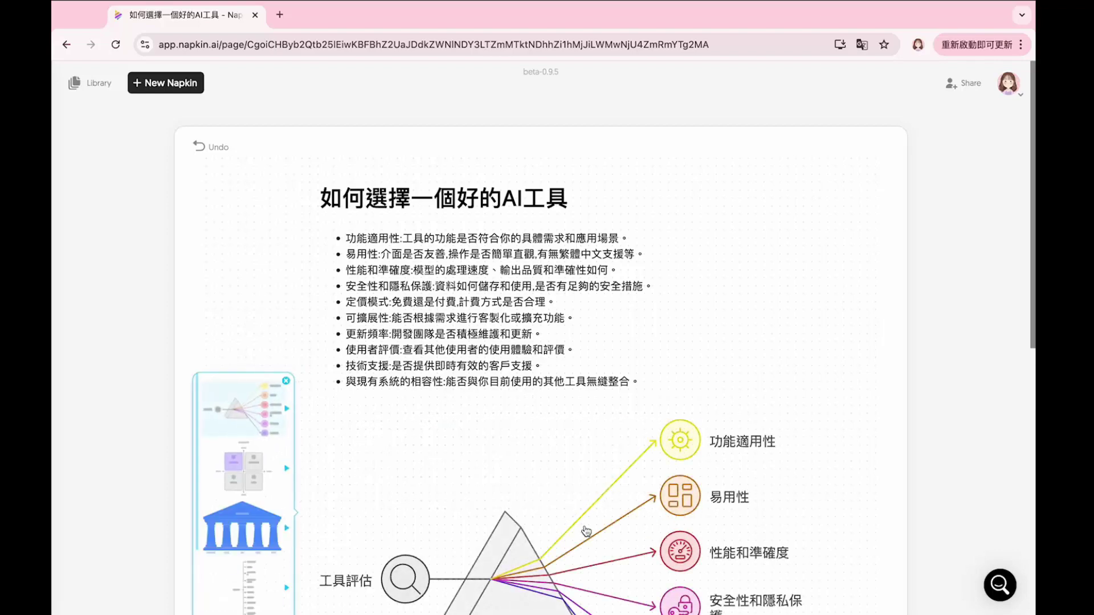
{"action": "scroll", "coordinate": [593, 447], "scroll_direction": "down", "scroll_amount": 3}
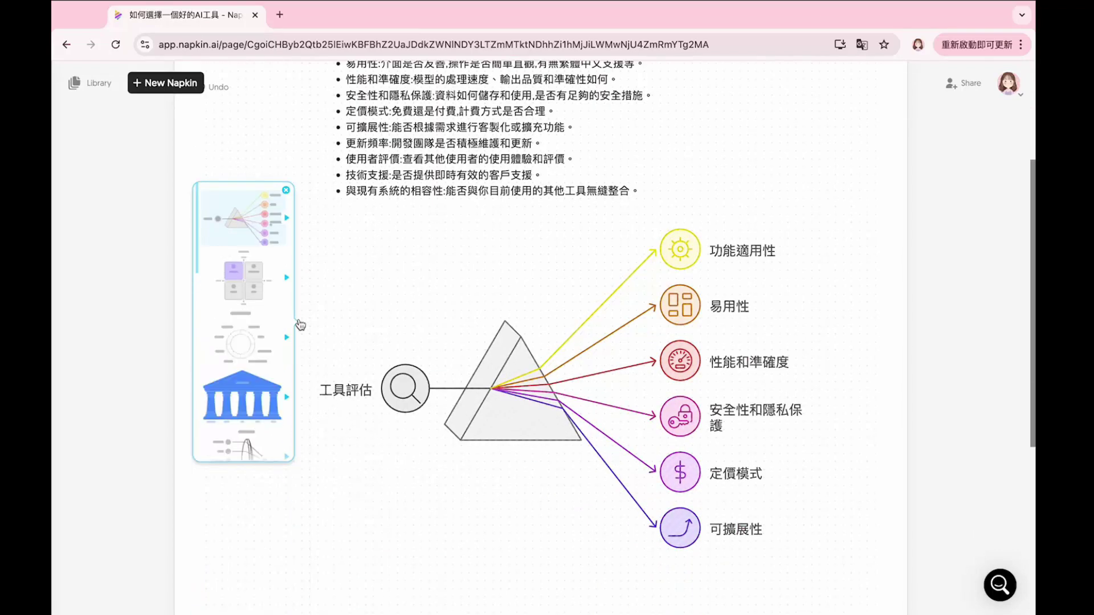
{"action": "left_click", "coordinate": [290, 272]}
{"action": "left_click", "coordinate": [268, 225]}
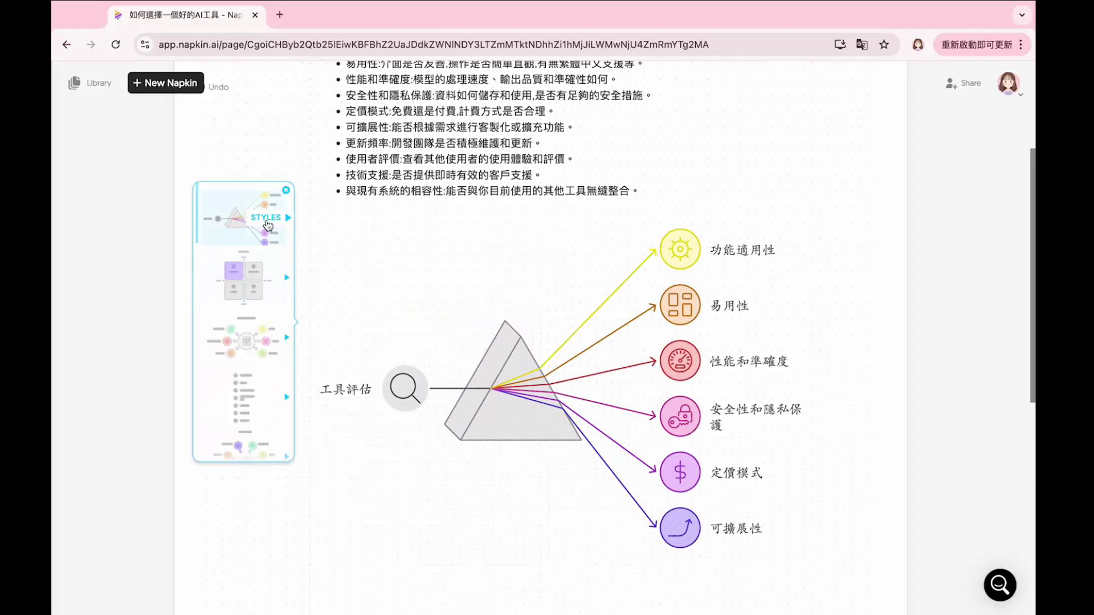
{"action": "left_click", "coordinate": [267, 261]}
- Compare icon-list and mind-map templates, settling on the coloured mind map around 評估軟體工具
{"action": "left_click", "coordinate": [273, 377]}
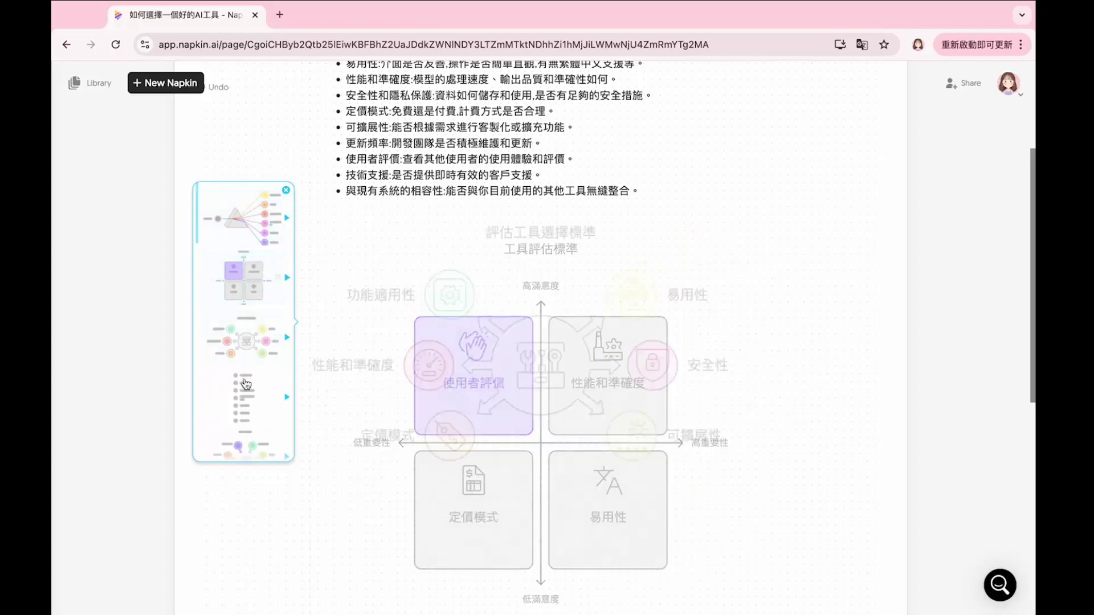
{"action": "key", "text": "Down"}
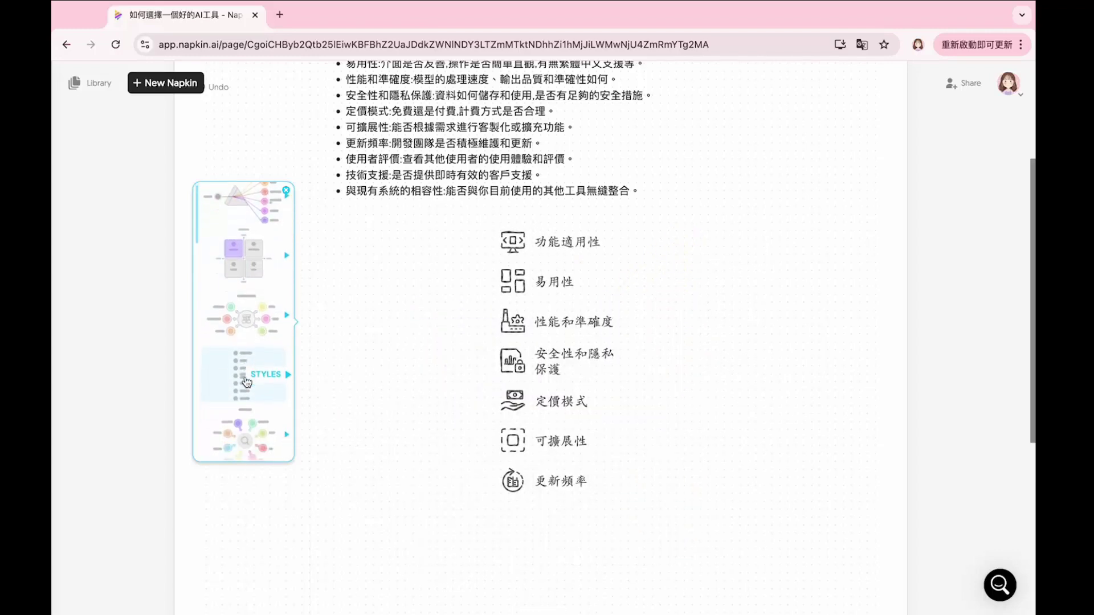
{"action": "left_click", "coordinate": [247, 381]}
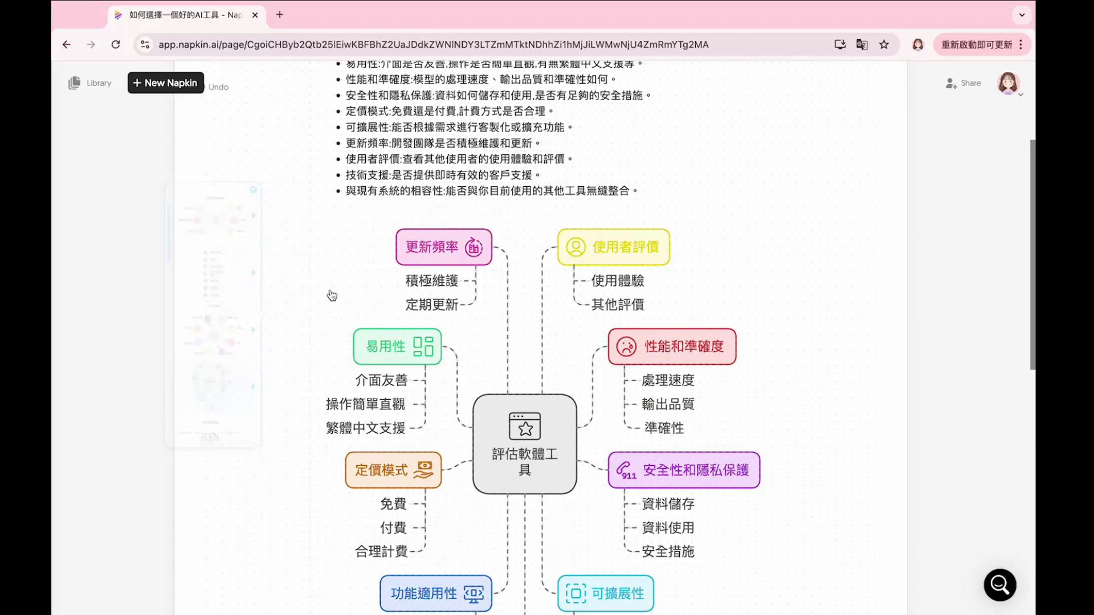
{"action": "left_click", "coordinate": [234, 299]}
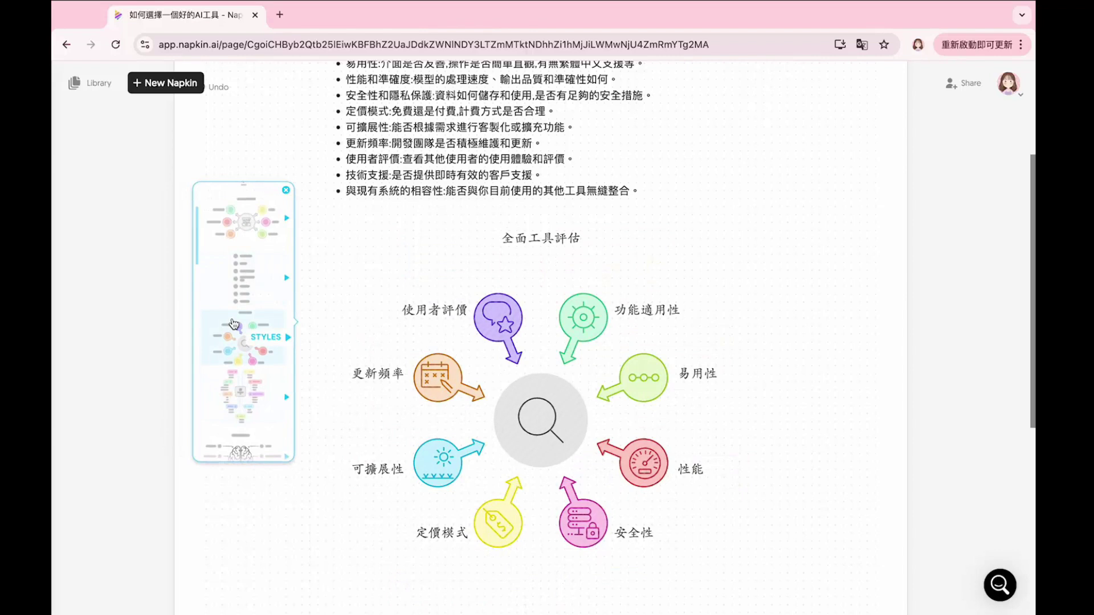
{"action": "scroll", "coordinate": [233, 323], "scroll_direction": "up", "scroll_amount": 2}
{"action": "left_click", "coordinate": [240, 382]}
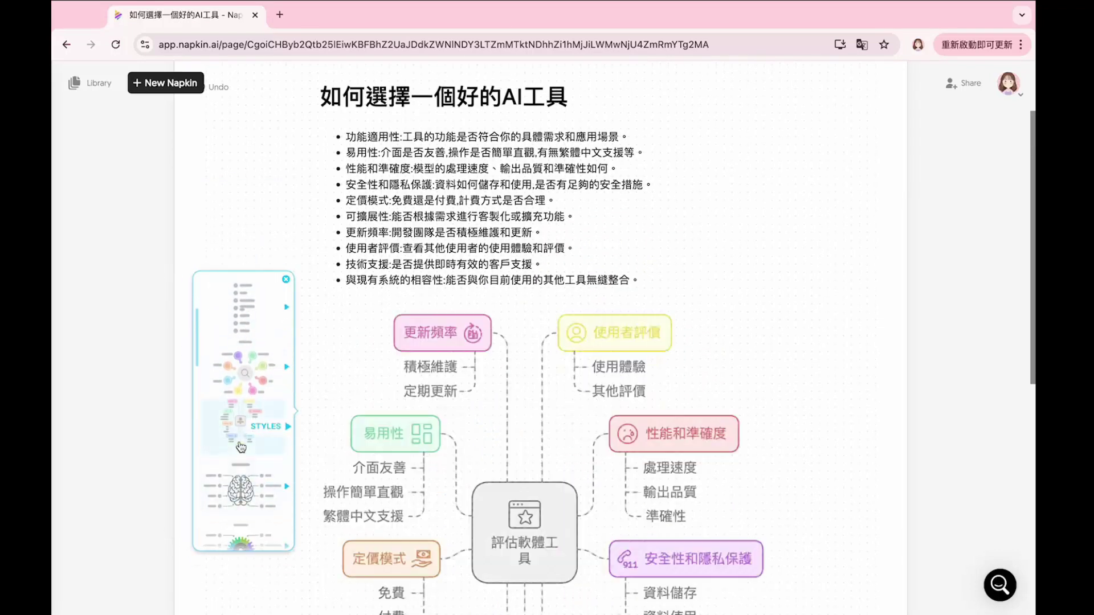
- Apply the concentric-rings template, titled 工具評估標準 with five criteria arrows
{"action": "scroll", "coordinate": [240, 433], "scroll_direction": "down", "scroll_amount": 2}
{"action": "scroll", "coordinate": [844, 300], "scroll_direction": "down", "scroll_amount": 2}
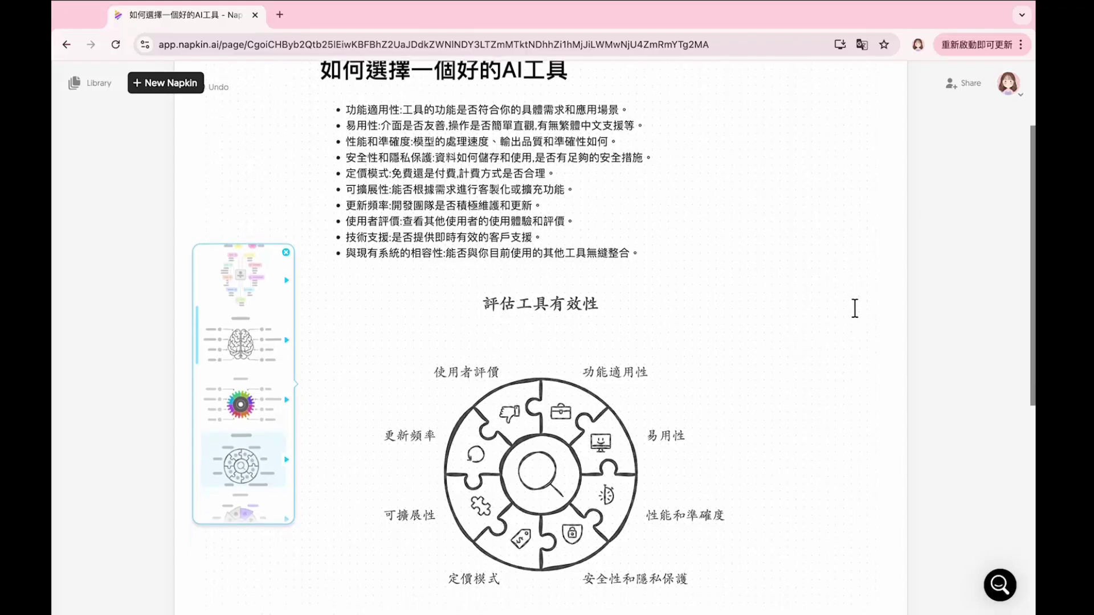
{"action": "scroll", "coordinate": [246, 485], "scroll_direction": "down", "scroll_amount": 1}
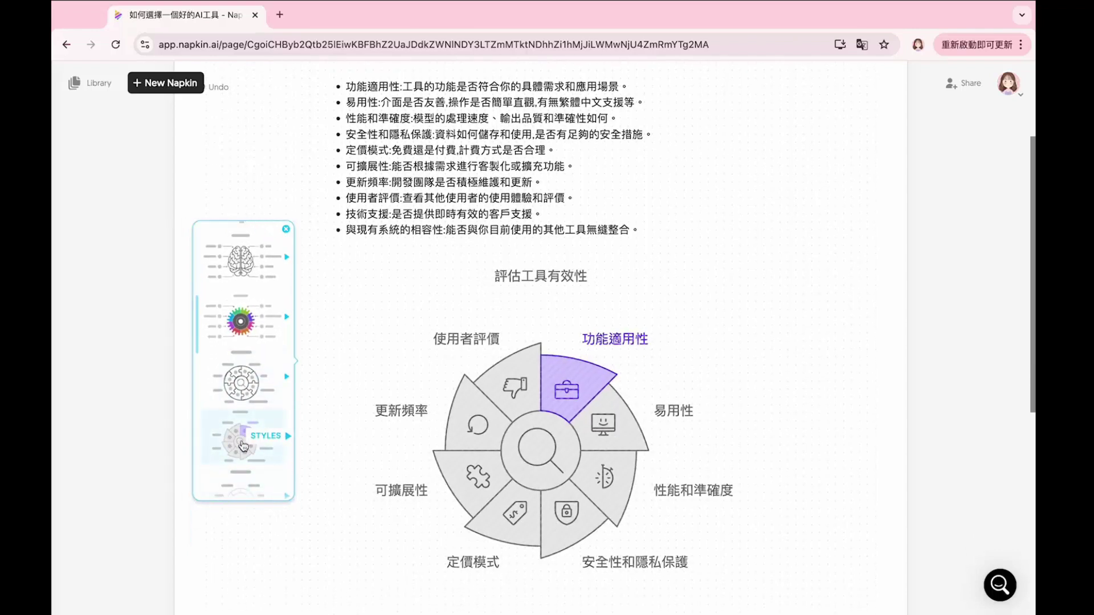
{"action": "scroll", "coordinate": [245, 456], "scroll_direction": "down", "scroll_amount": 1}
{"action": "scroll", "coordinate": [244, 446], "scroll_direction": "down", "scroll_amount": 2}
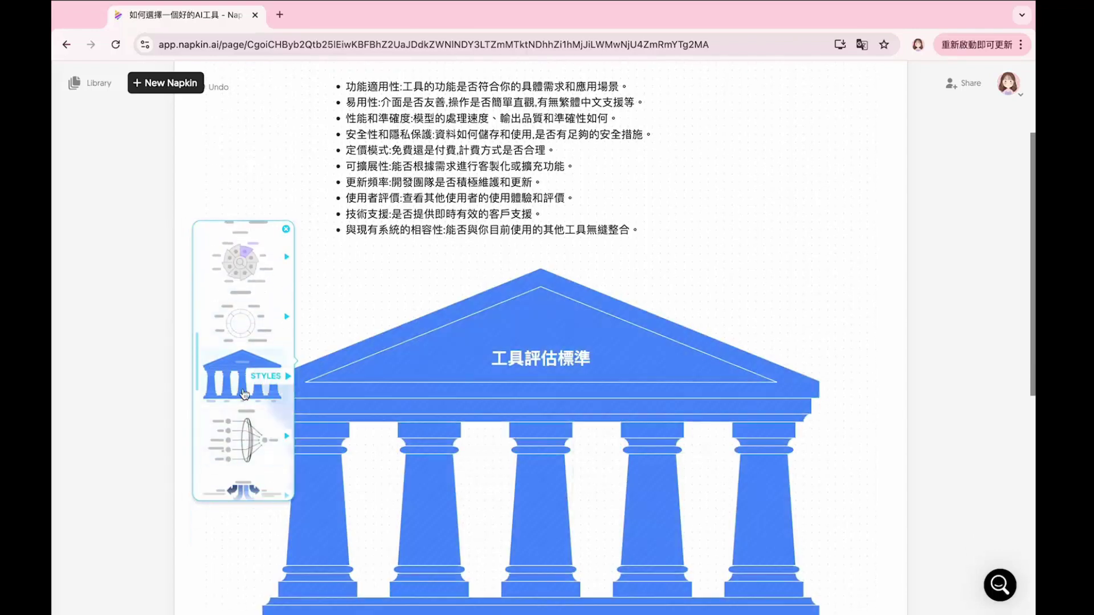
{"action": "scroll", "coordinate": [244, 342], "scroll_direction": "down", "scroll_amount": 2}
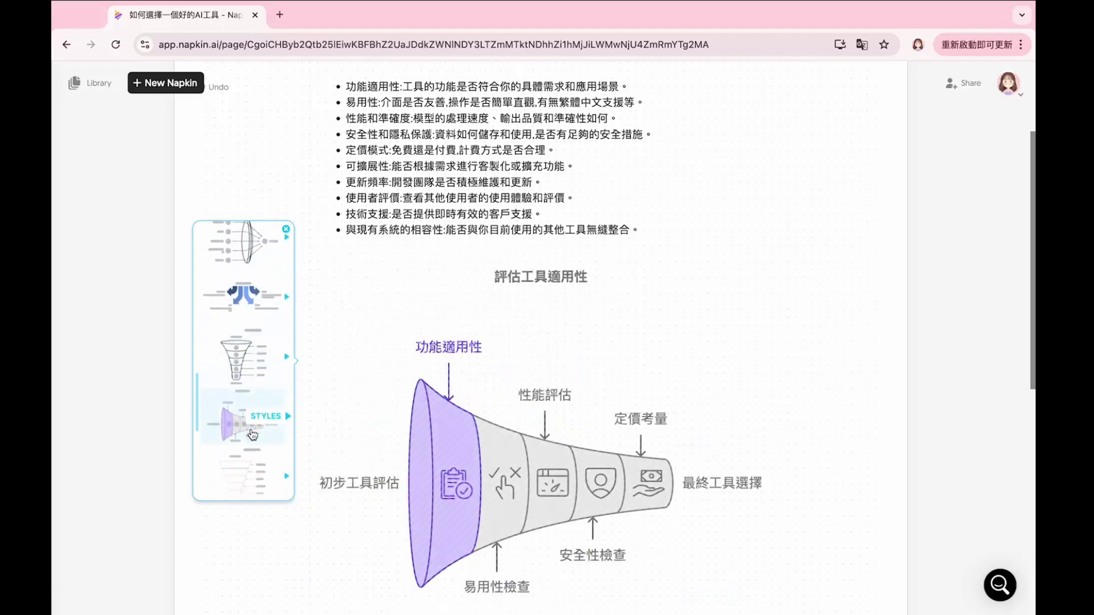
{"action": "scroll", "coordinate": [244, 376], "scroll_direction": "down", "scroll_amount": 2}
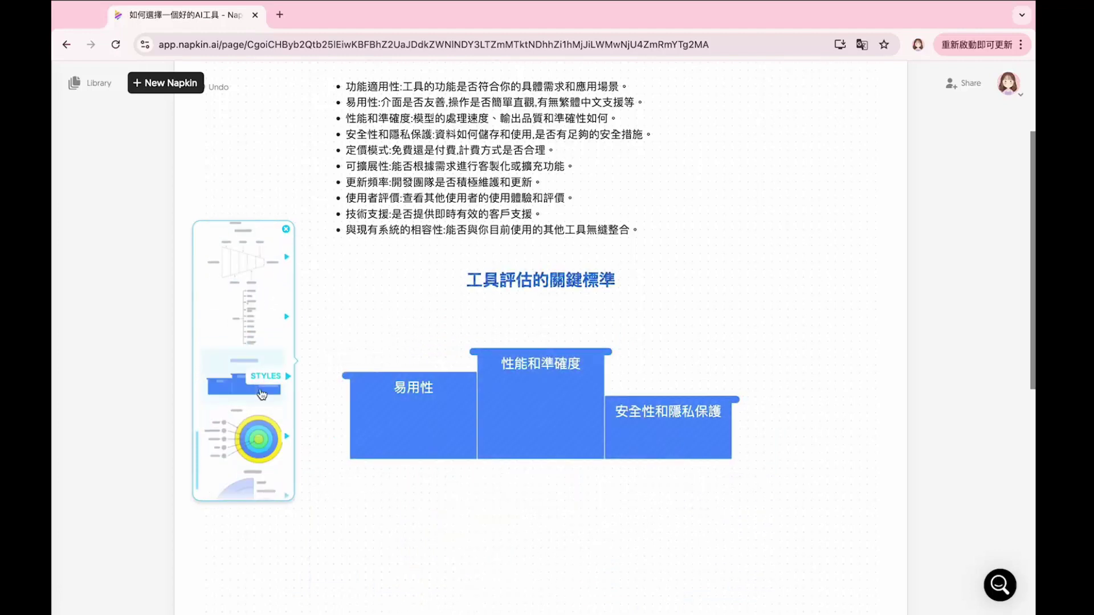
{"action": "left_click", "coordinate": [233, 438]}
{"action": "scroll", "coordinate": [1014, 284], "scroll_direction": "down", "scroll_amount": 1}
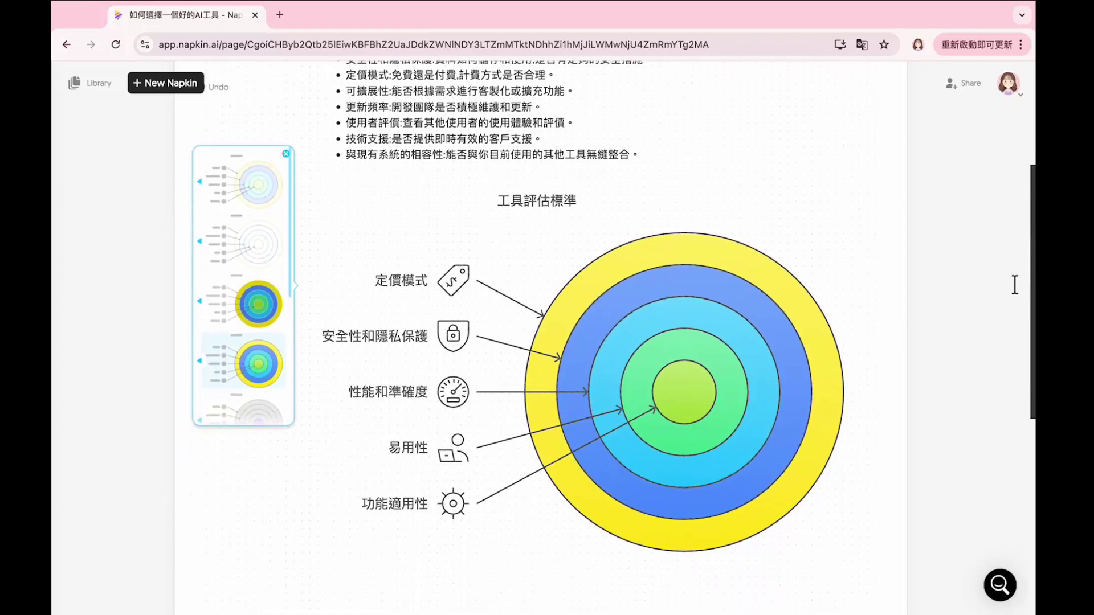
{"action": "scroll", "coordinate": [244, 342], "scroll_direction": "down", "scroll_amount": 3}
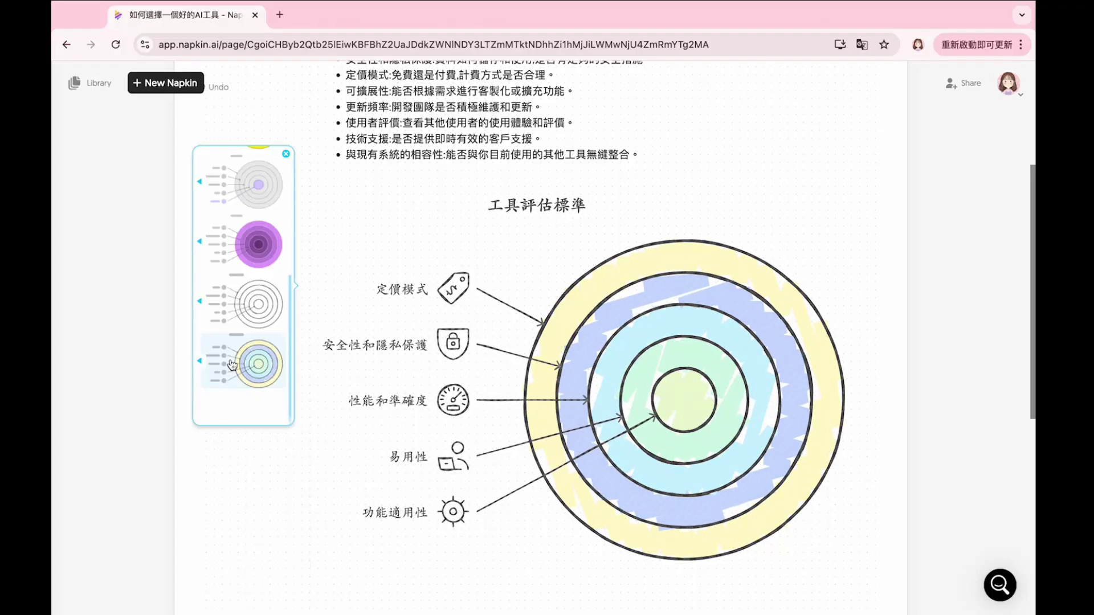
- Generate more layout options and choose the gear layout for the criteria visual
{"action": "left_click", "coordinate": [200, 181]}
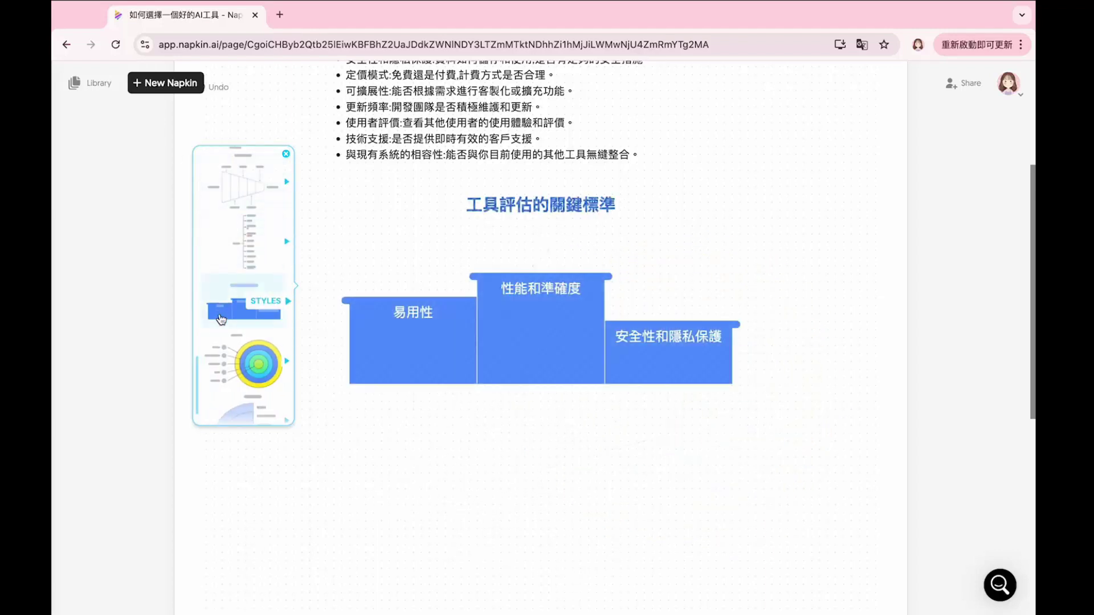
{"action": "scroll", "coordinate": [233, 313], "scroll_direction": "down", "scroll_amount": 2}
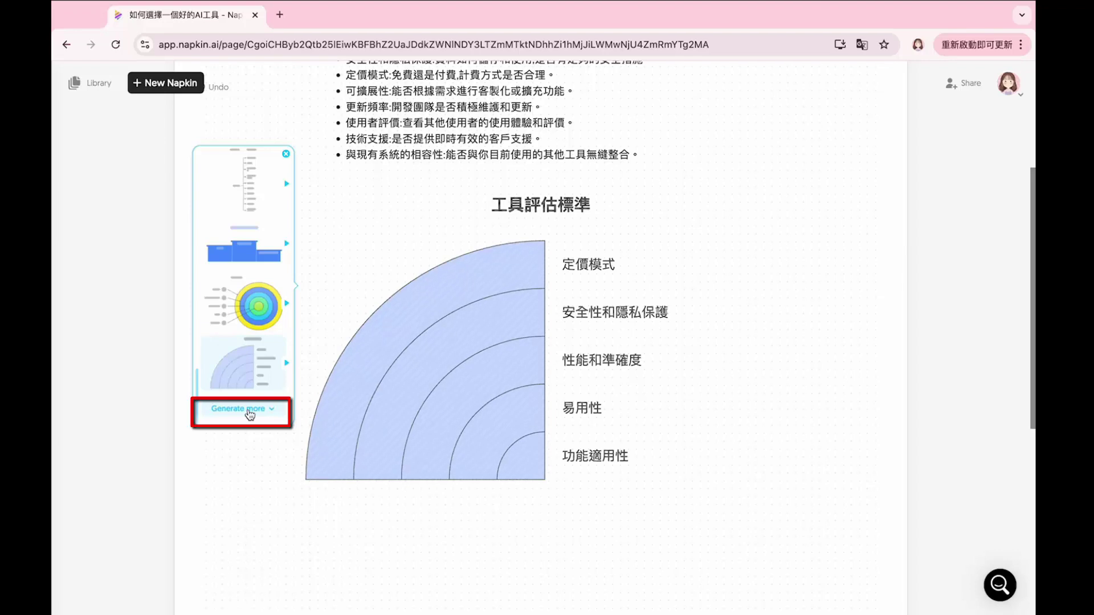
{"action": "left_click", "coordinate": [249, 414]}
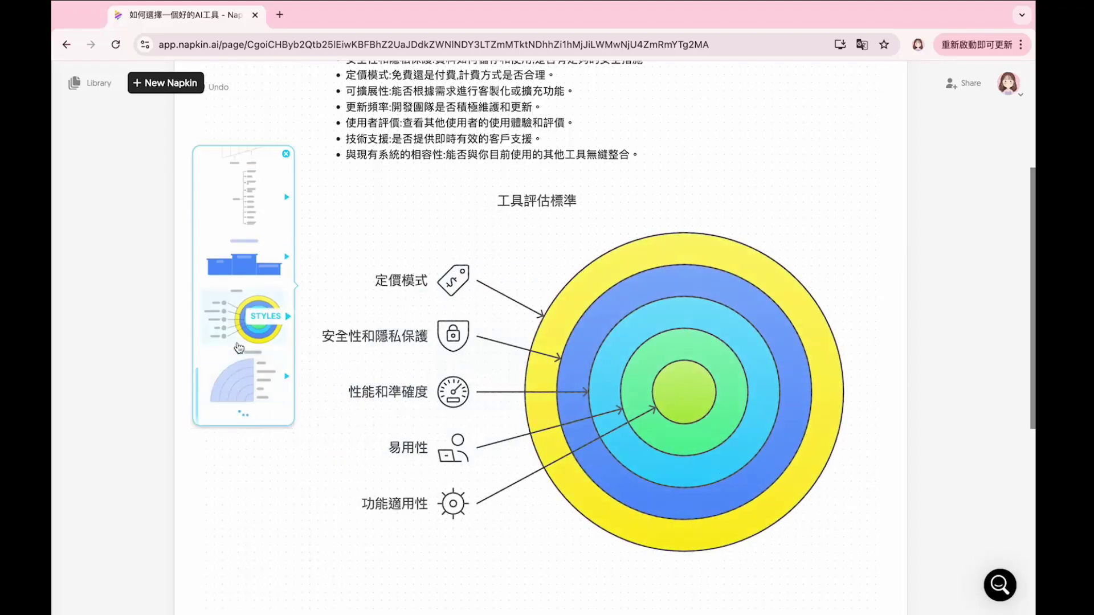
{"action": "scroll", "coordinate": [237, 353], "scroll_direction": "down", "scroll_amount": 3}
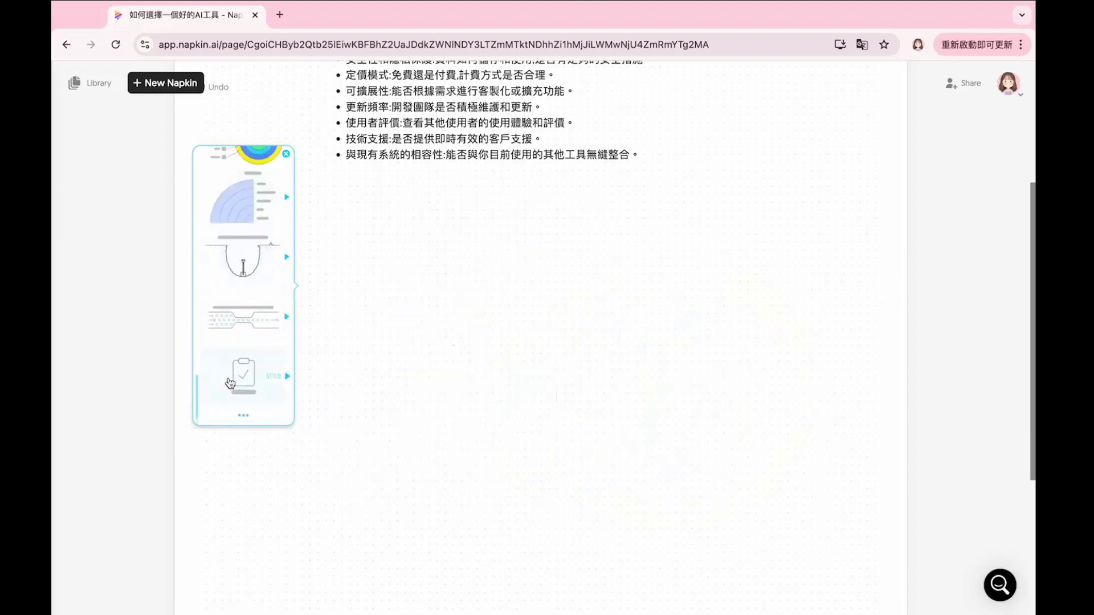
{"action": "scroll", "coordinate": [230, 365], "scroll_direction": "down", "scroll_amount": 2}
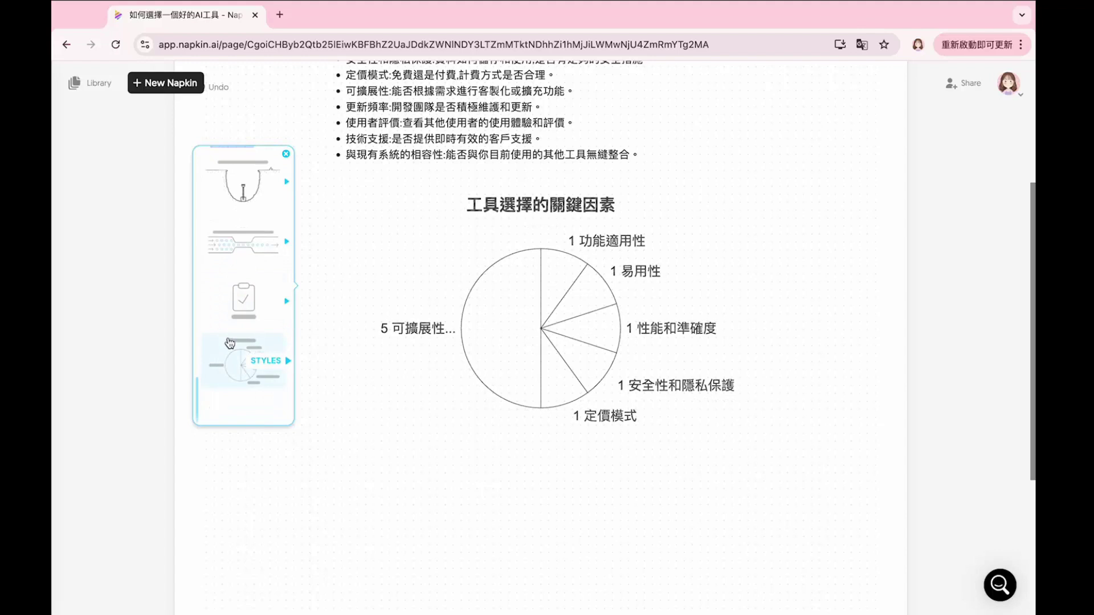
{"action": "scroll", "coordinate": [238, 379], "scroll_direction": "up", "scroll_amount": 1}
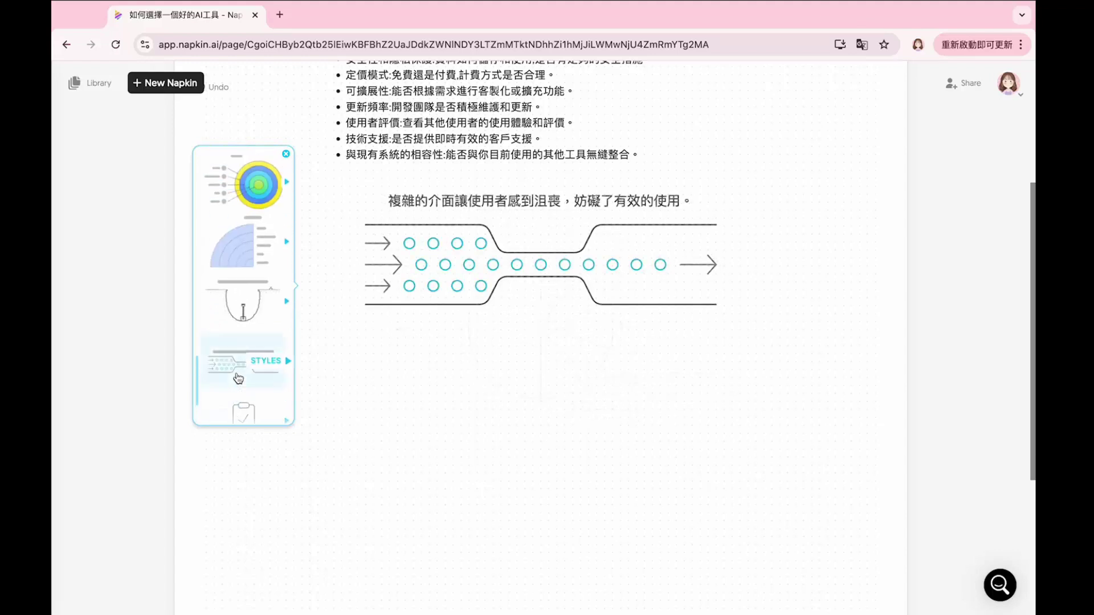
{"action": "scroll", "coordinate": [238, 378], "scroll_direction": "down", "scroll_amount": 1}
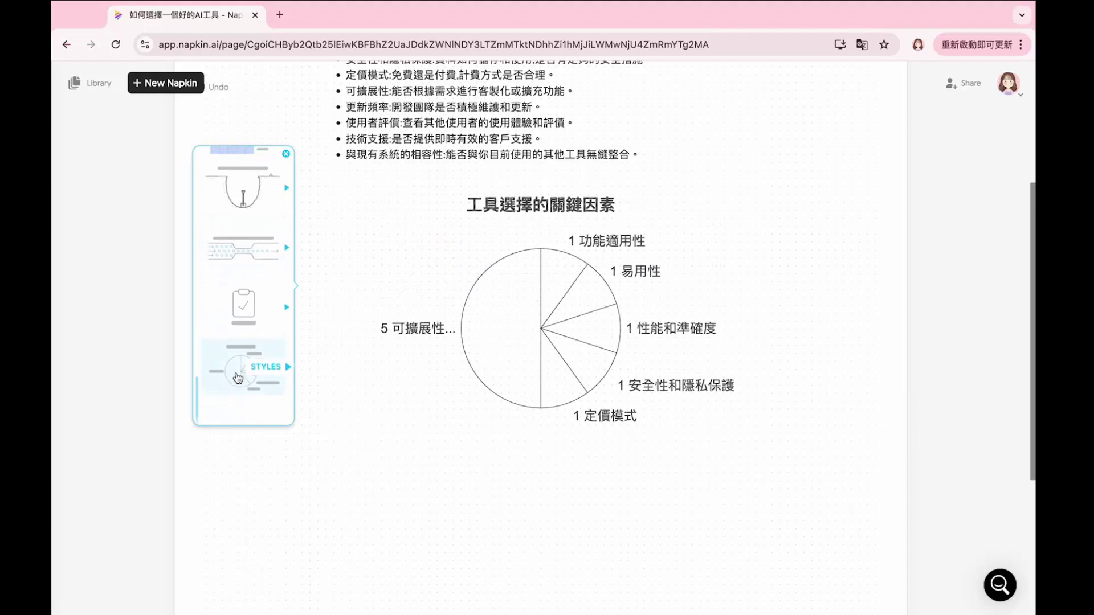
{"action": "scroll", "coordinate": [238, 378], "scroll_direction": "down", "scroll_amount": 1}
{"action": "scroll", "coordinate": [238, 378], "scroll_direction": "down", "scroll_amount": 1}
{"action": "scroll", "coordinate": [238, 378], "scroll_direction": "down", "scroll_amount": 3}
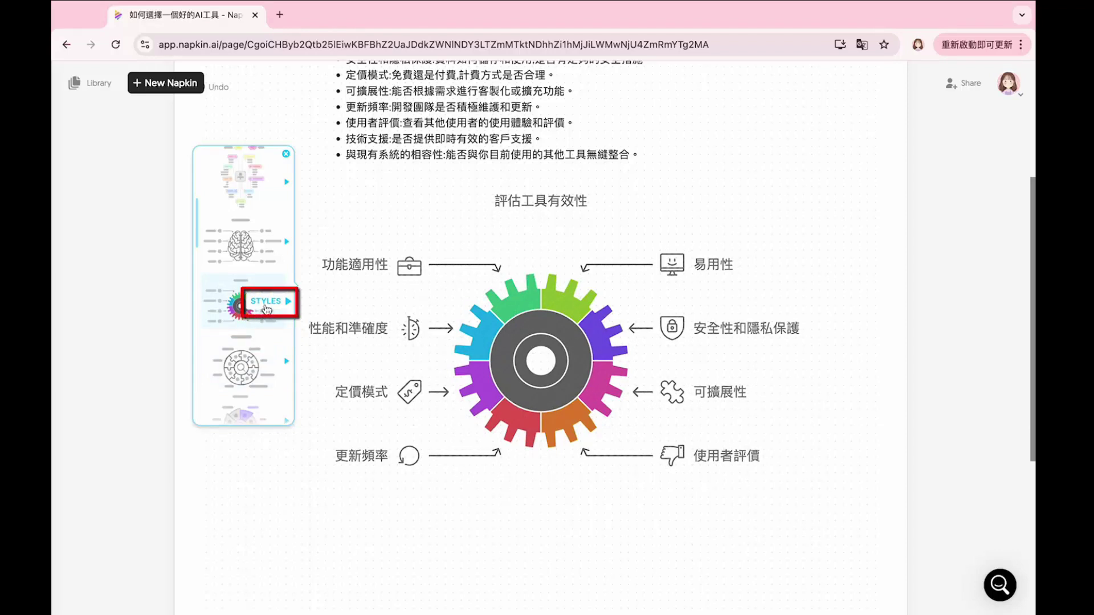
{"action": "left_click", "coordinate": [266, 308]}
- Compare gear variants and settle on the hand-drawn pastel gear titled 評估工具有效性
{"action": "left_click", "coordinate": [246, 197]}
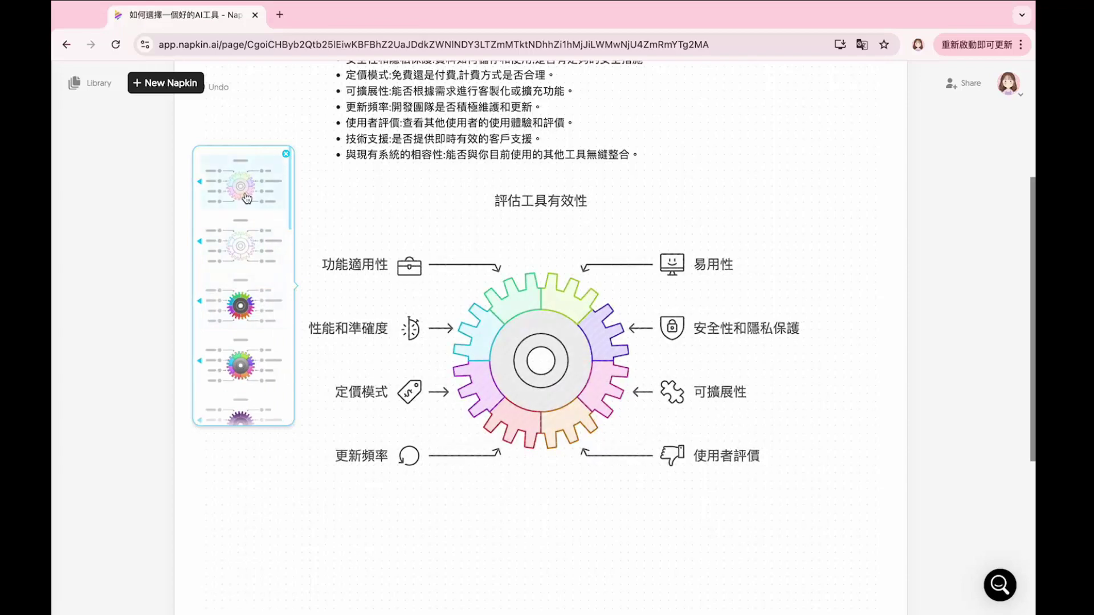
{"action": "left_click", "coordinate": [246, 314]}
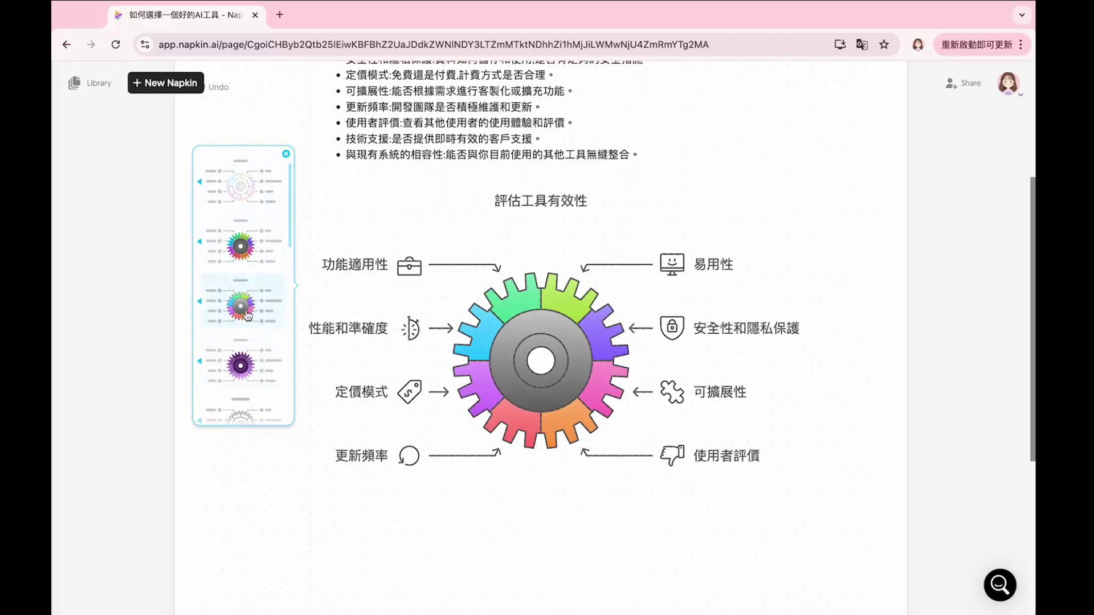
{"action": "left_click", "coordinate": [246, 376]}
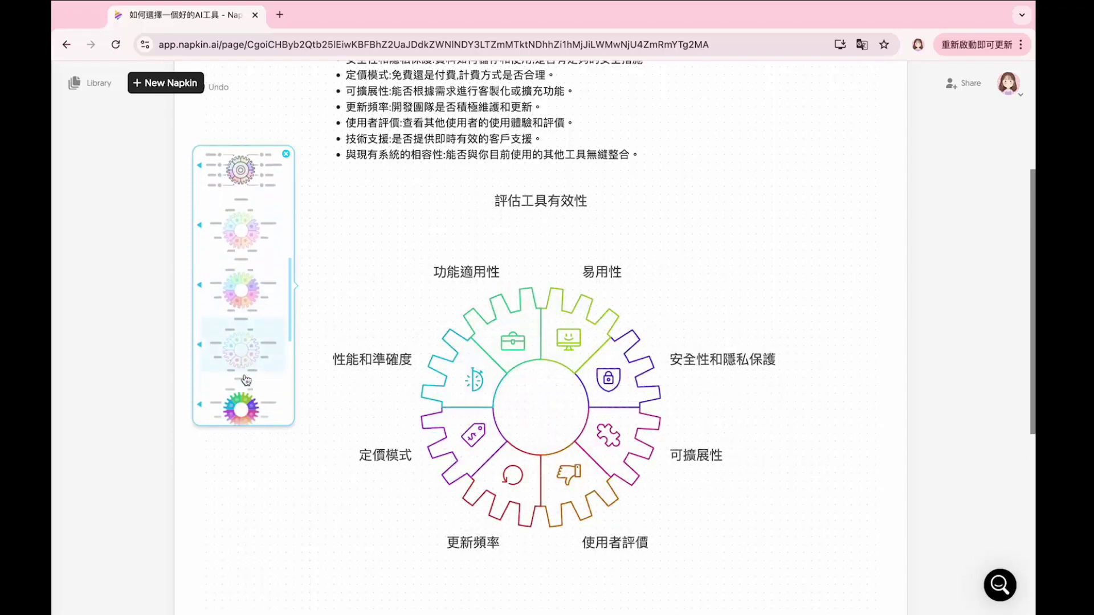
{"action": "scroll", "coordinate": [246, 376], "scroll_direction": "down", "scroll_amount": 2}
{"action": "left_click", "coordinate": [246, 308]}
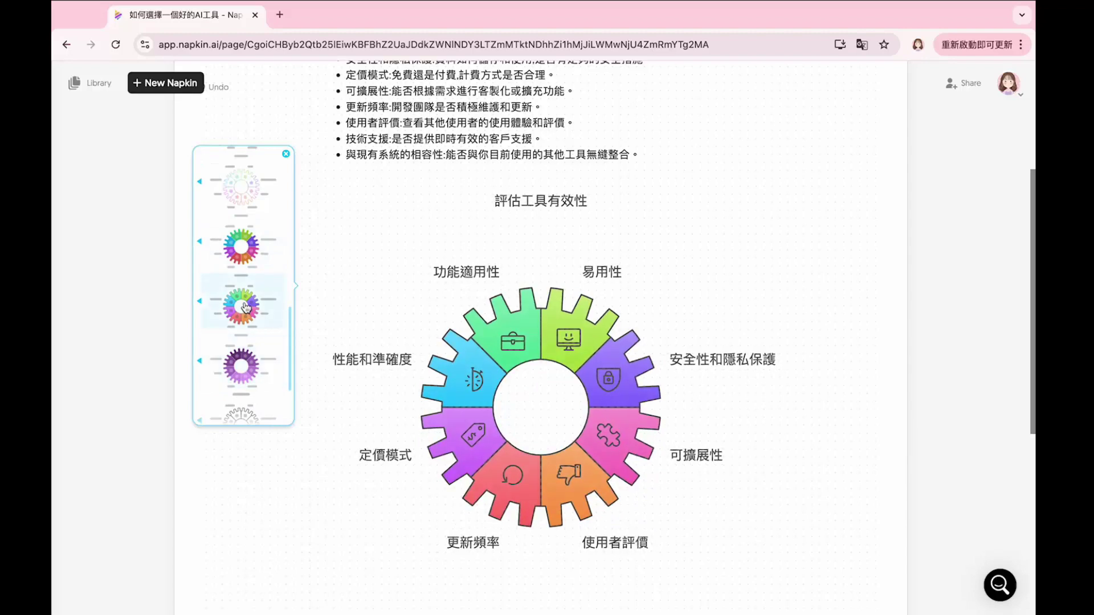
{"action": "scroll", "coordinate": [246, 309], "scroll_direction": "down", "scroll_amount": 1}
{"action": "left_click", "coordinate": [240, 373]}
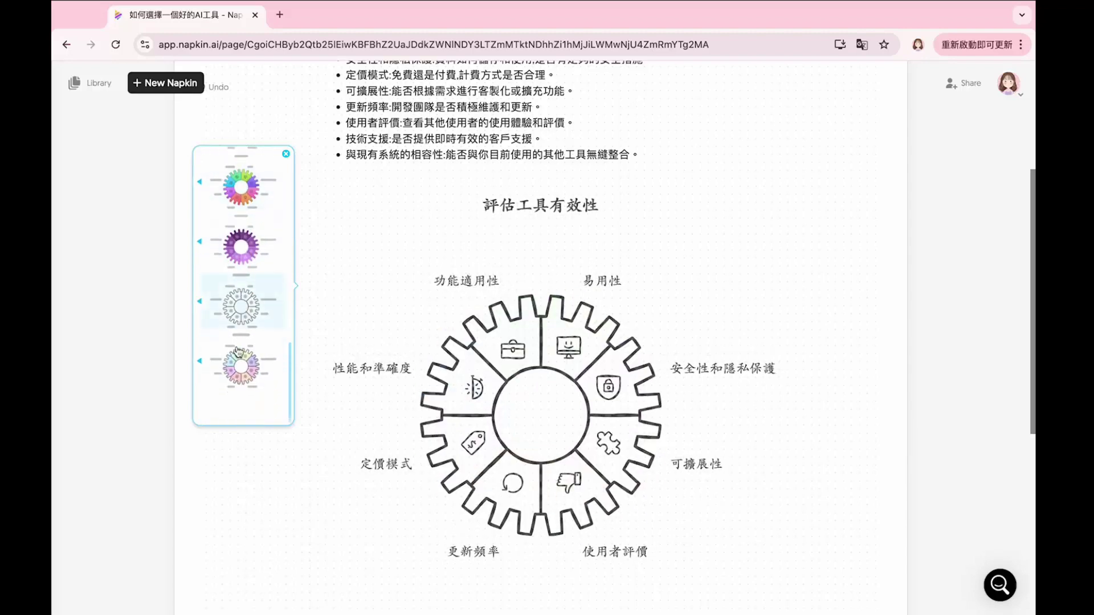
{"action": "left_click", "coordinate": [240, 375]}
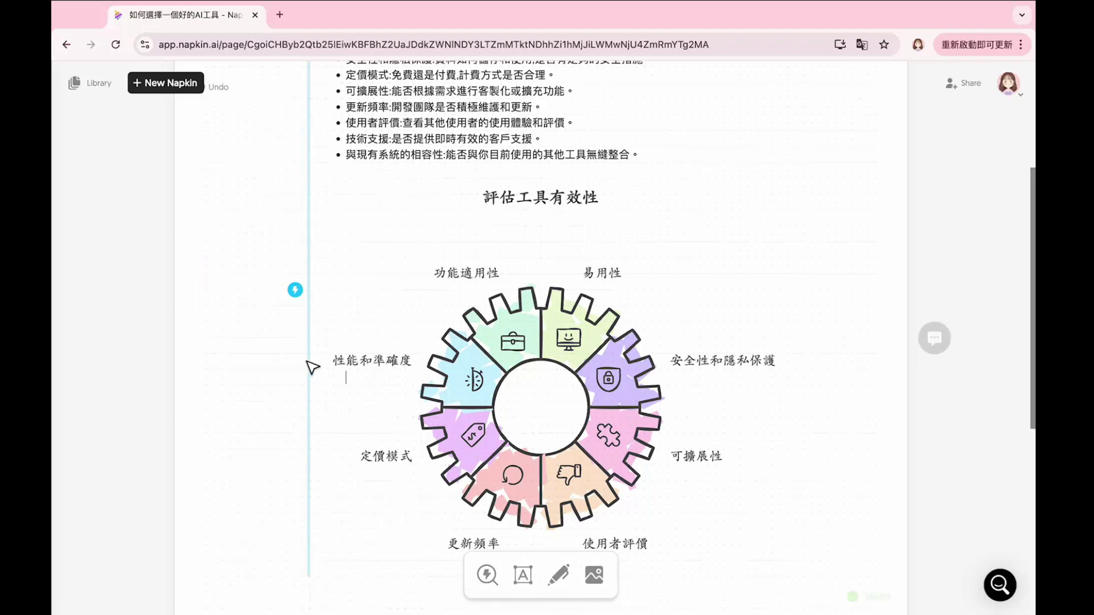
{"action": "scroll", "coordinate": [786, 431], "scroll_direction": "down", "scroll_amount": 1}
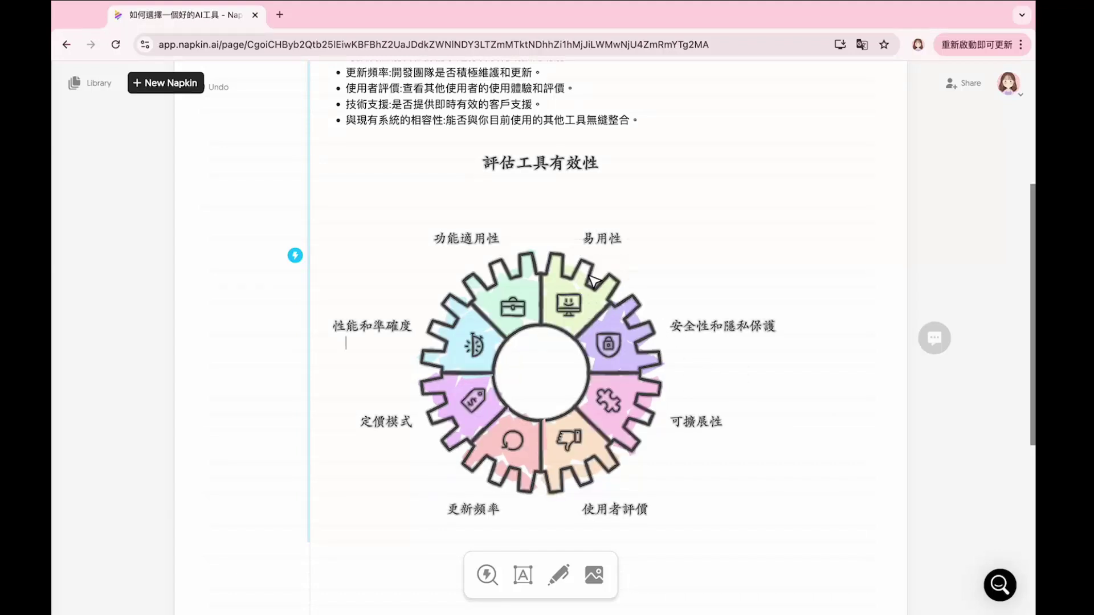
- Swap the top-right gear segment's monitor icon for the laptop-and-chat-bubble suggestion
{"action": "left_click", "coordinate": [574, 308]}
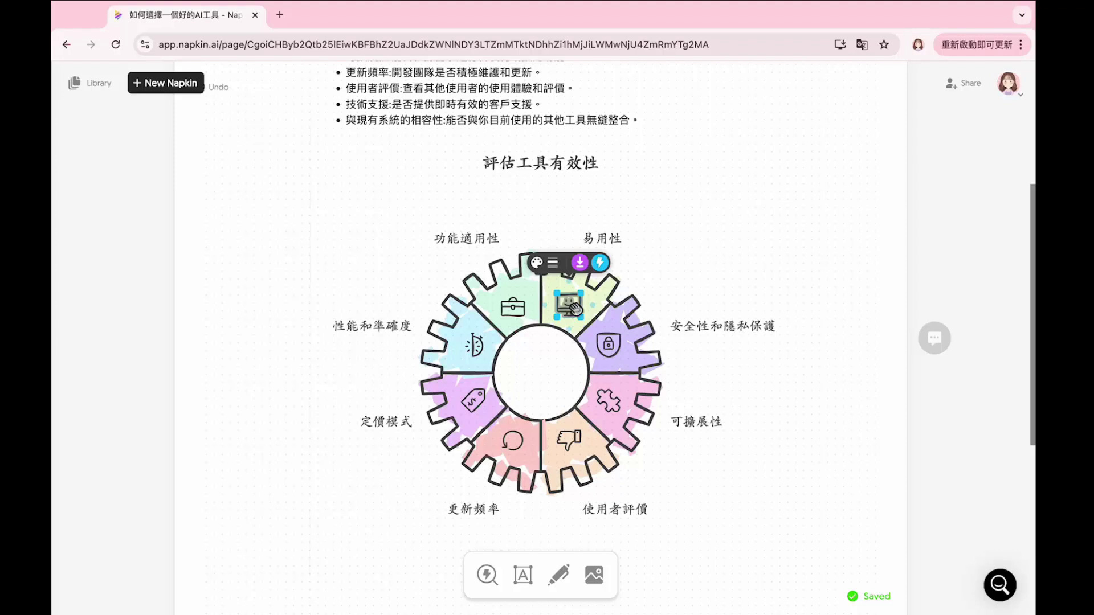
{"action": "left_click", "coordinate": [600, 263]}
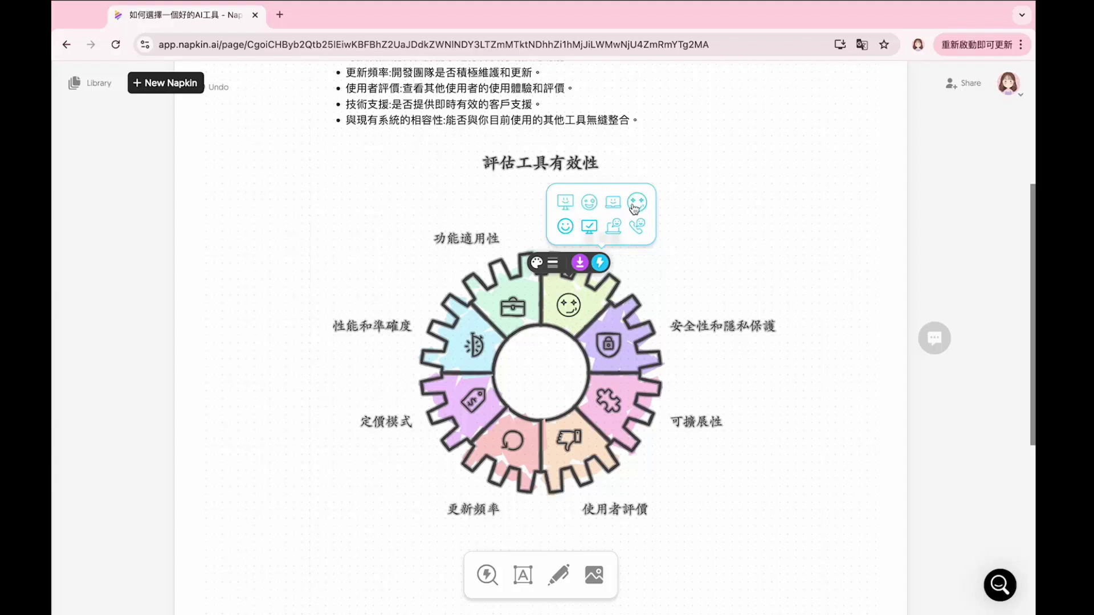
{"action": "left_click", "coordinate": [635, 205]}
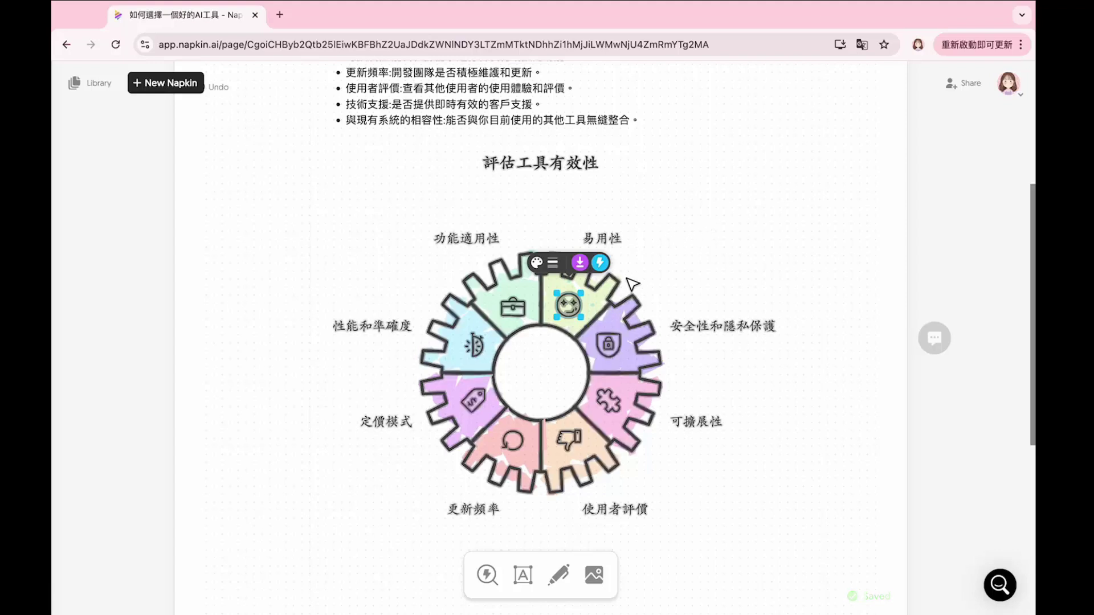
{"action": "left_click", "coordinate": [601, 263]}
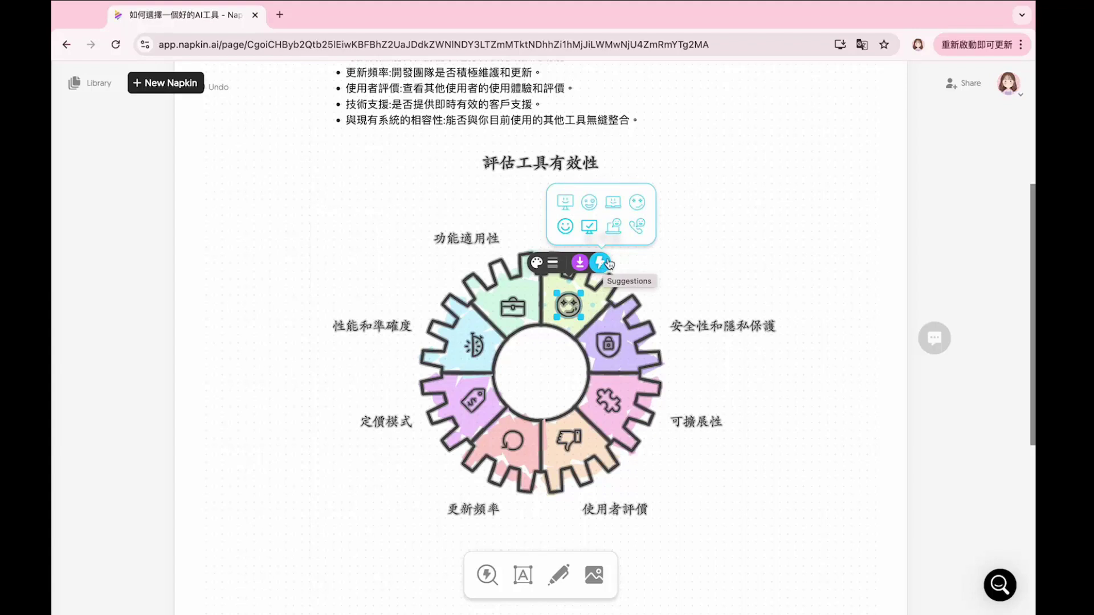
{"action": "left_click", "coordinate": [641, 230]}
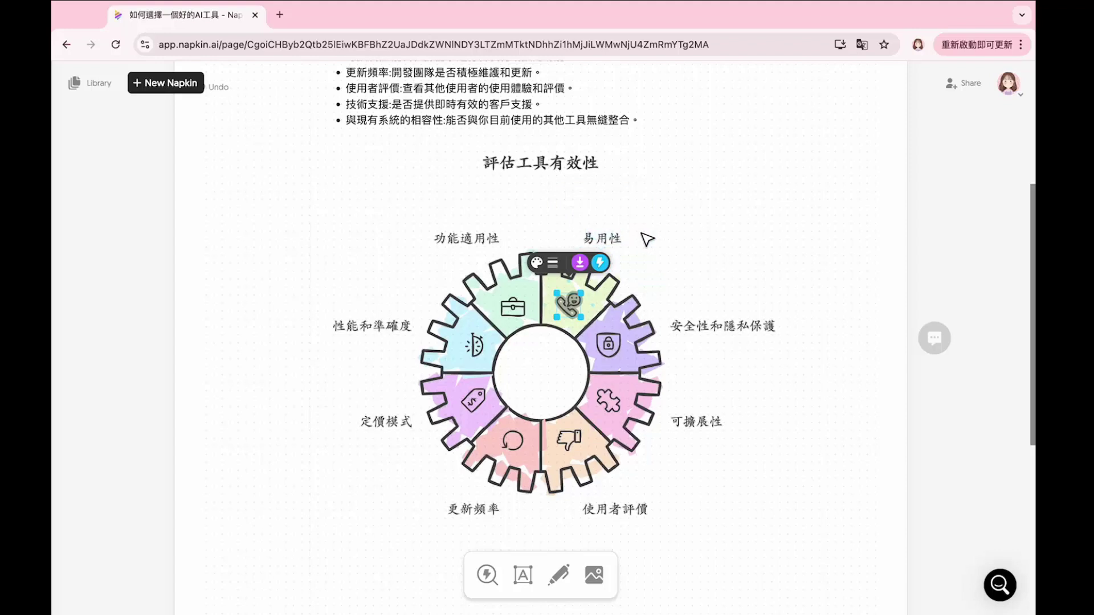
{"action": "left_click", "coordinate": [601, 265]}
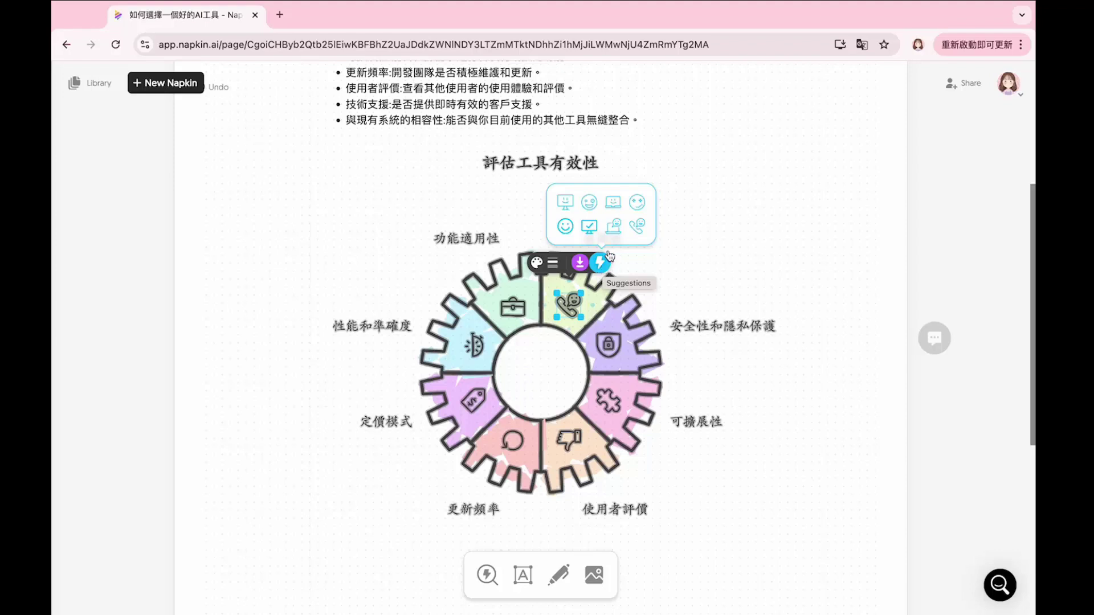
{"action": "left_click", "coordinate": [610, 235]}
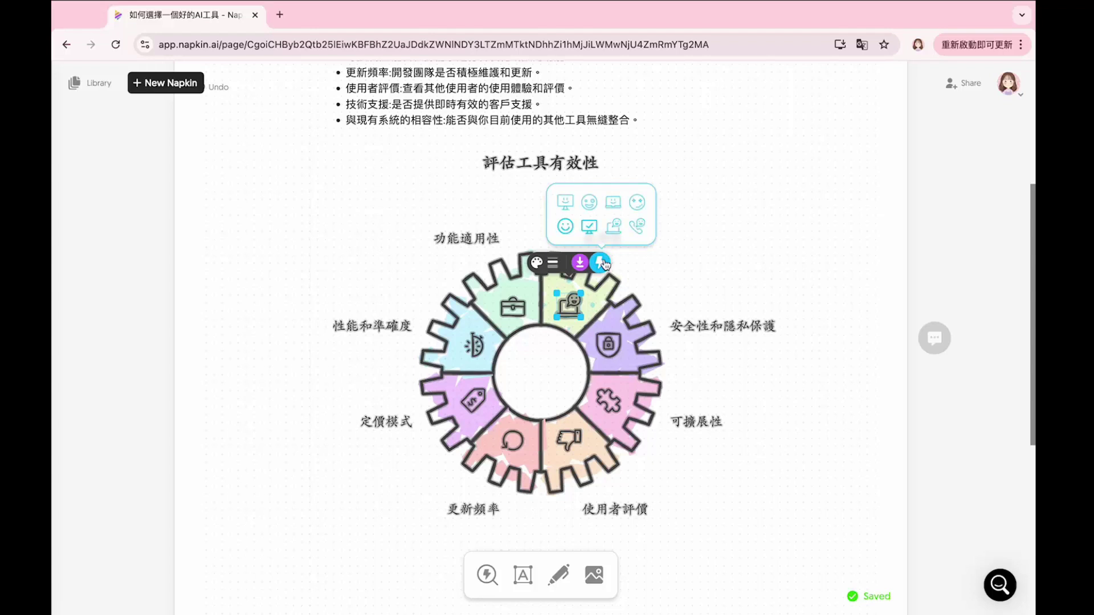
{"action": "left_click", "coordinate": [636, 227]}
{"action": "left_click", "coordinate": [751, 280]}
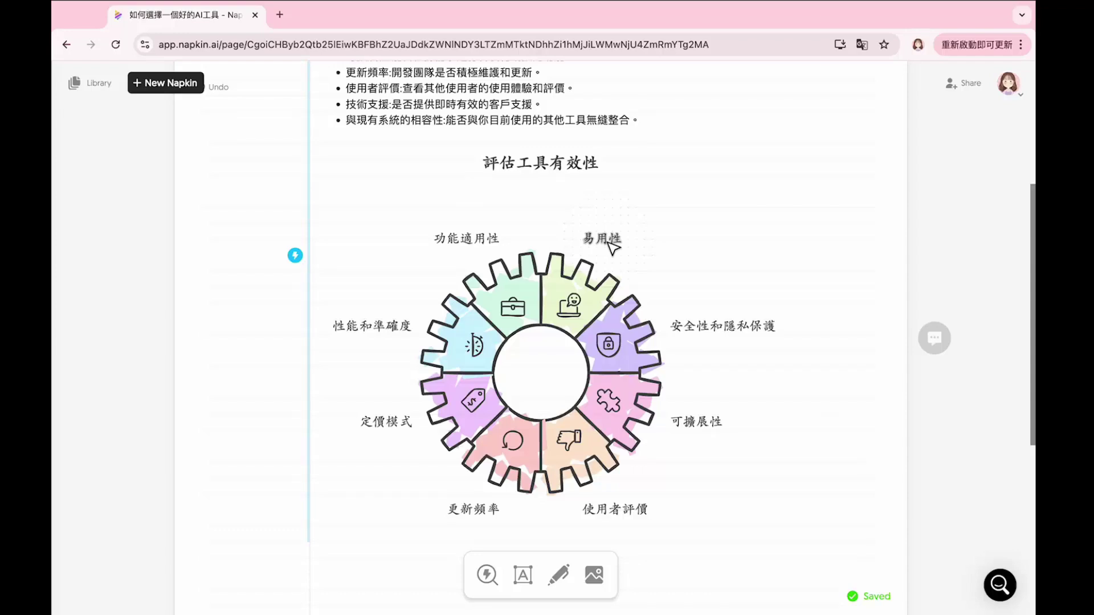
{"action": "left_click", "coordinate": [608, 242]}
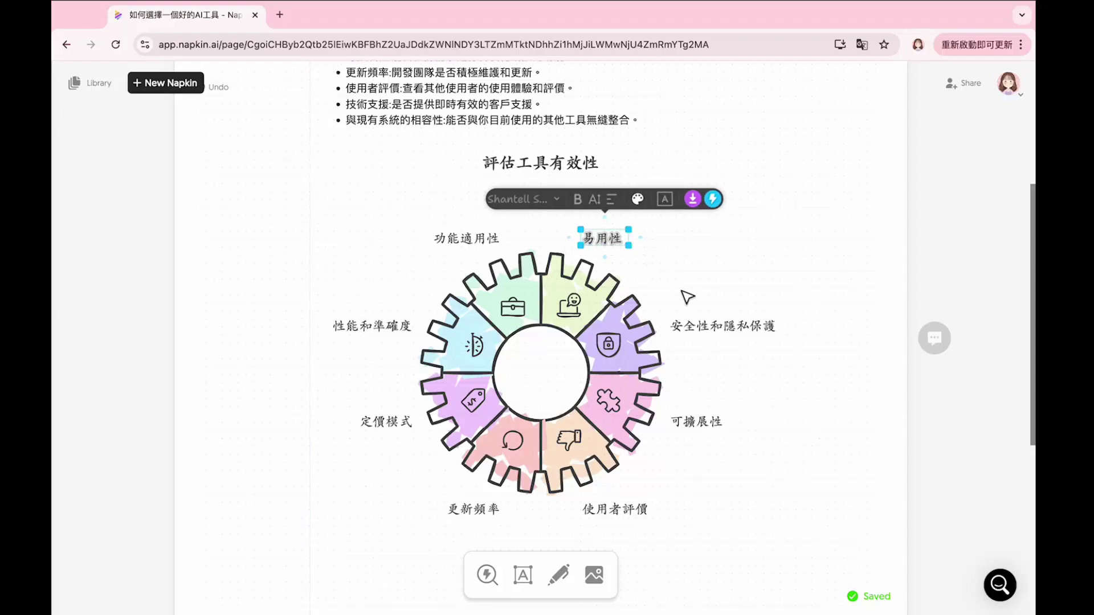
{"action": "scroll", "coordinate": [592, 331], "scroll_direction": "up", "scroll_amount": 1}
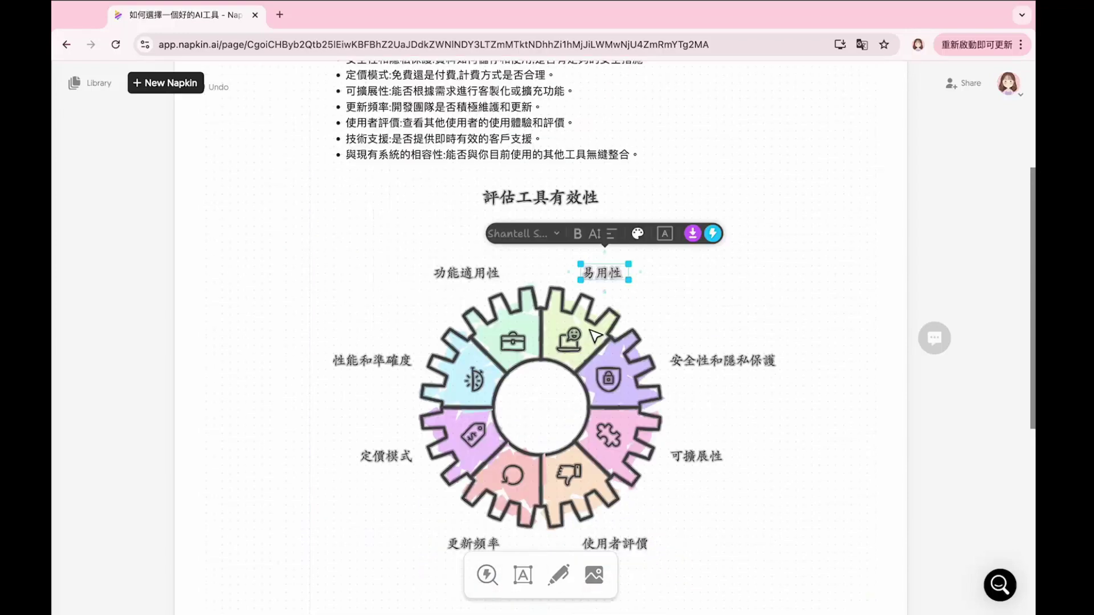
{"action": "left_click", "coordinate": [665, 234]}
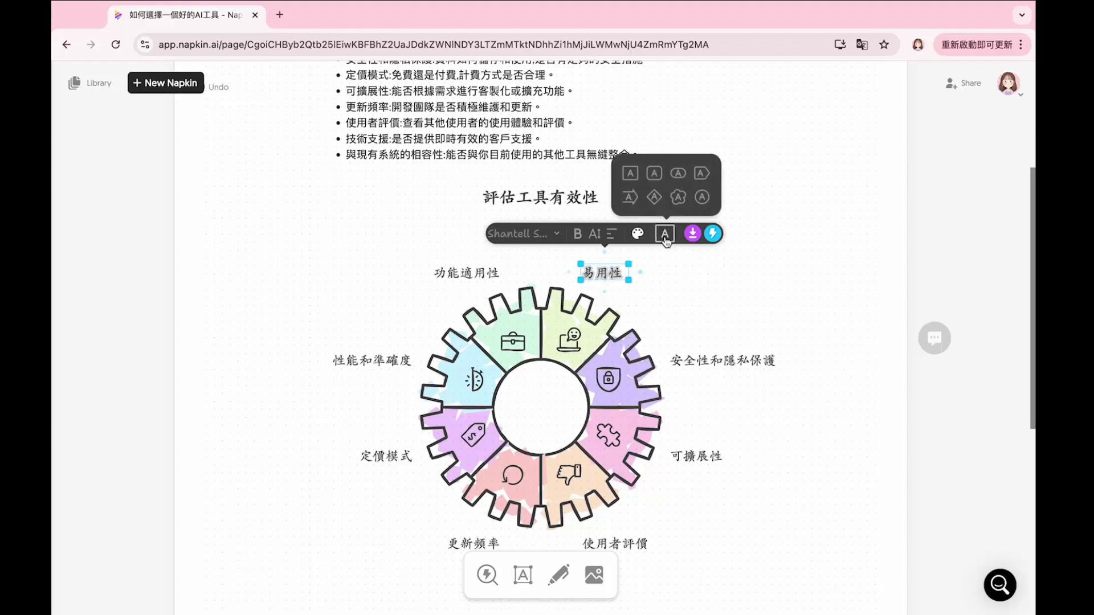
{"action": "left_click", "coordinate": [664, 234]}
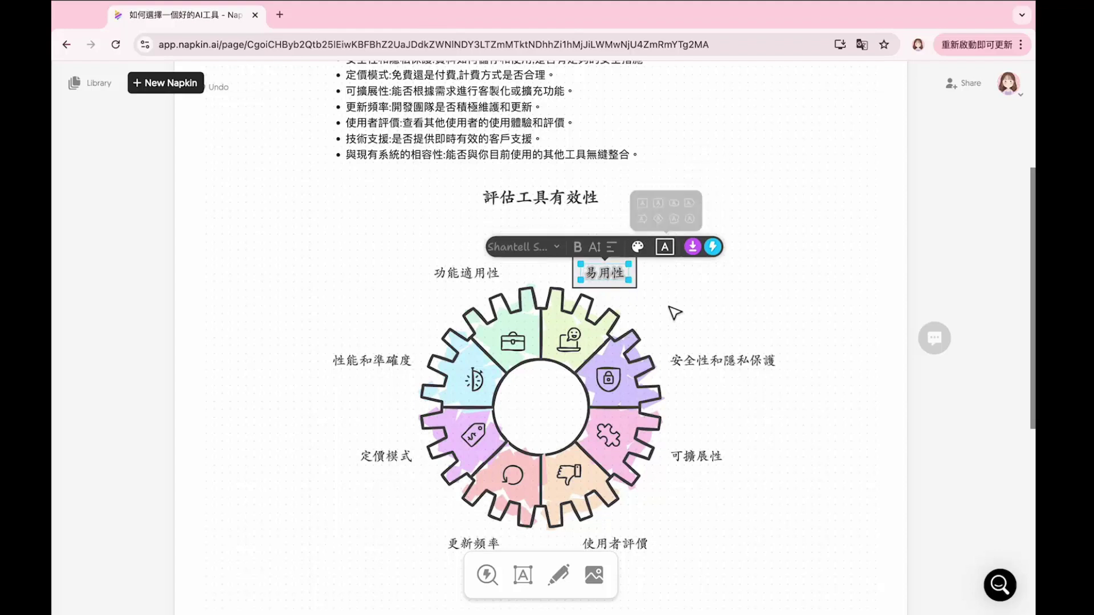
{"action": "left_click", "coordinate": [616, 291]}
{"action": "left_click", "coordinate": [609, 276]}
{"action": "left_click", "coordinate": [639, 226]}
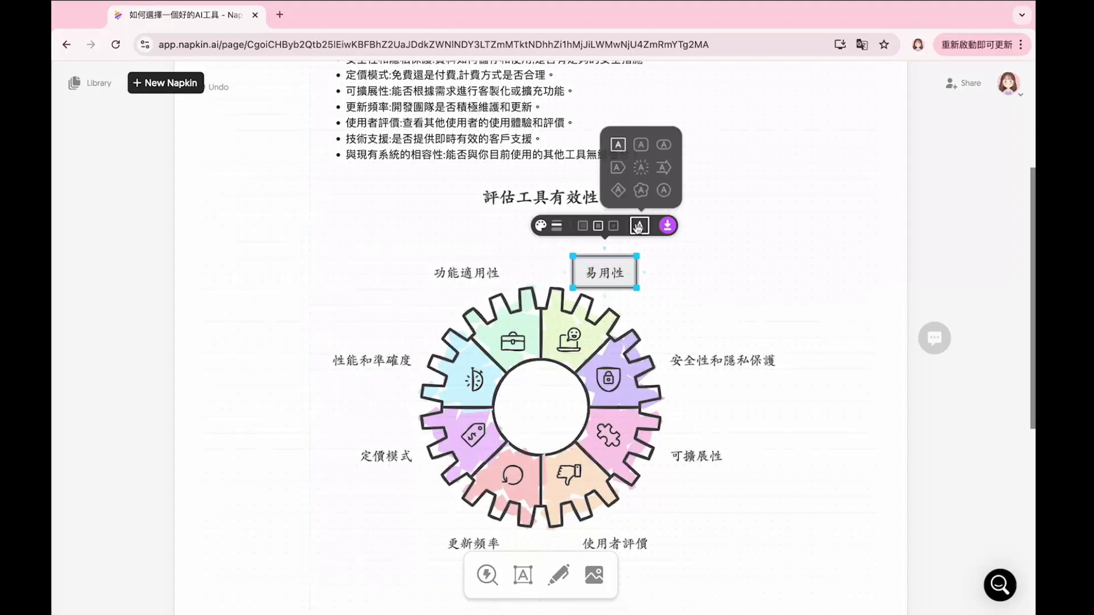
{"action": "left_click", "coordinate": [641, 166]}
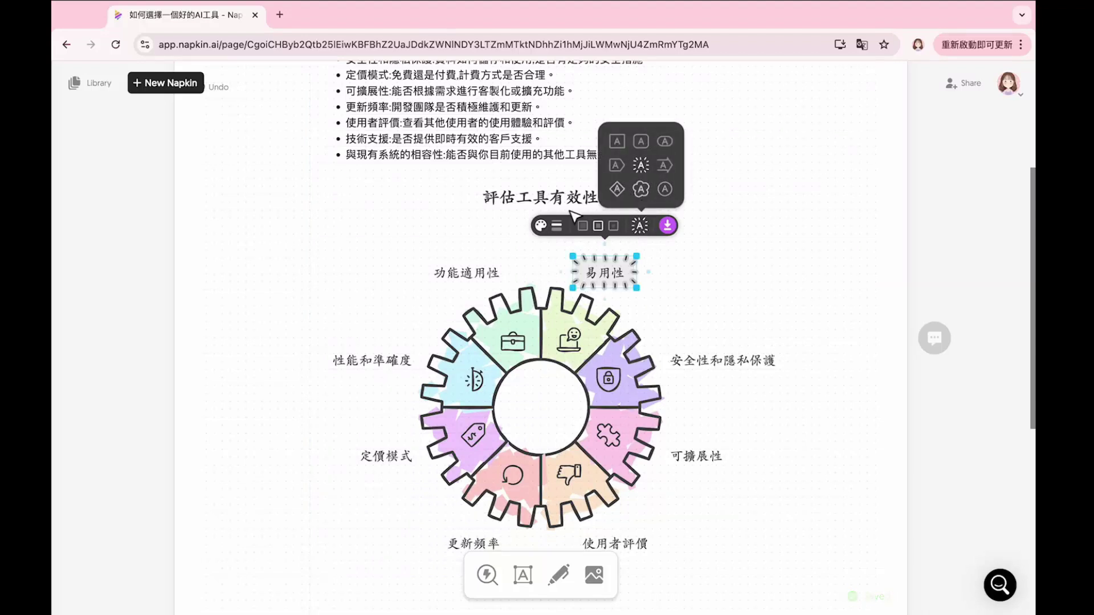
{"action": "left_click", "coordinate": [582, 226]}
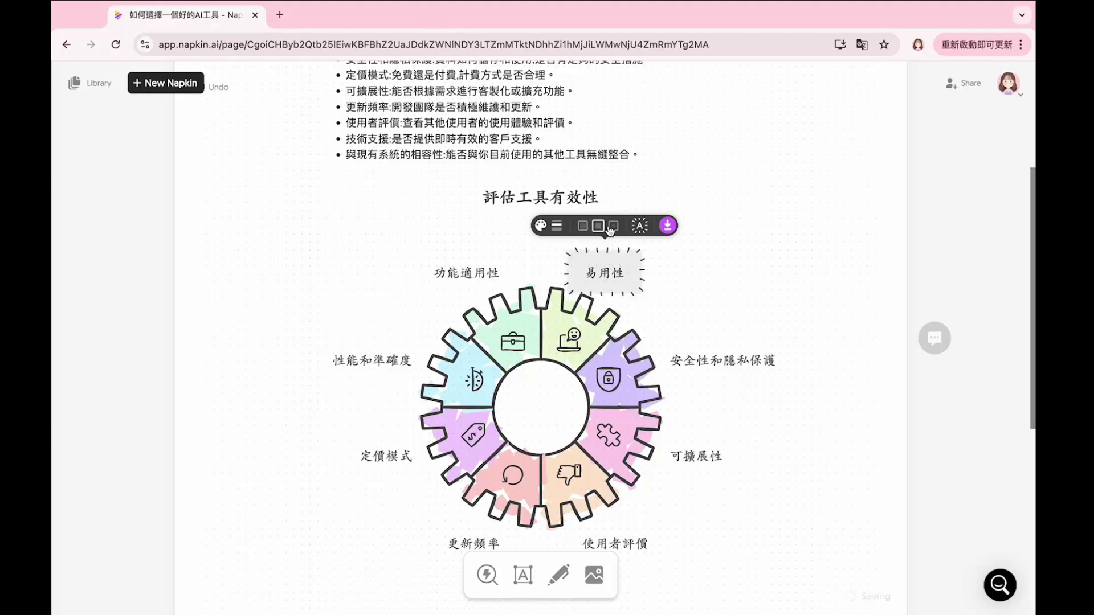
{"action": "left_click", "coordinate": [612, 227]}
{"action": "left_click", "coordinate": [639, 217]}
{"action": "key", "text": "ctrl+z"}
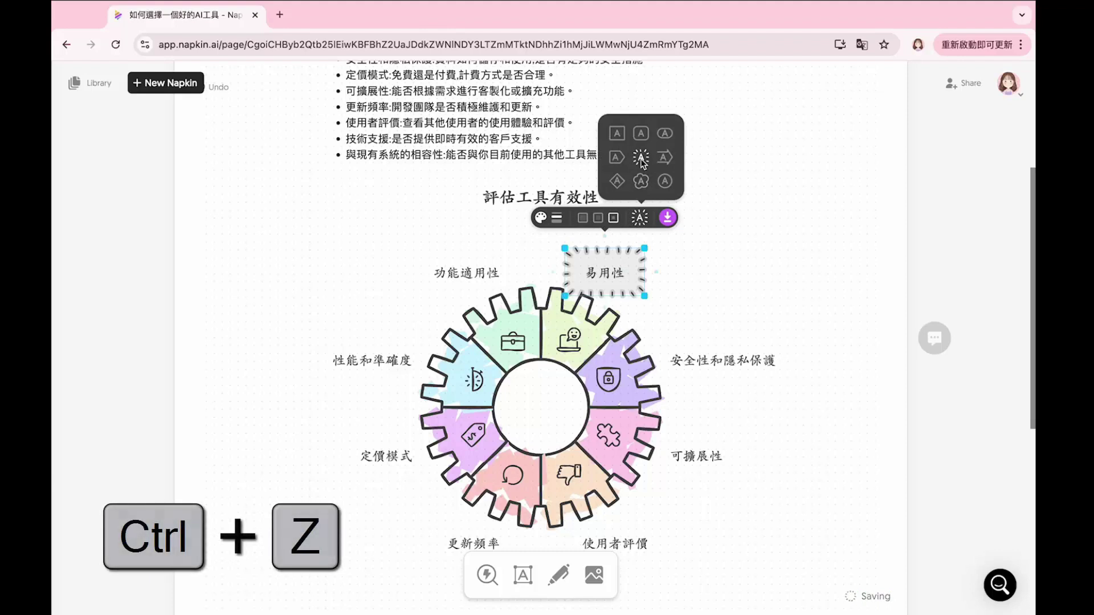
{"action": "left_click", "coordinate": [218, 87]}
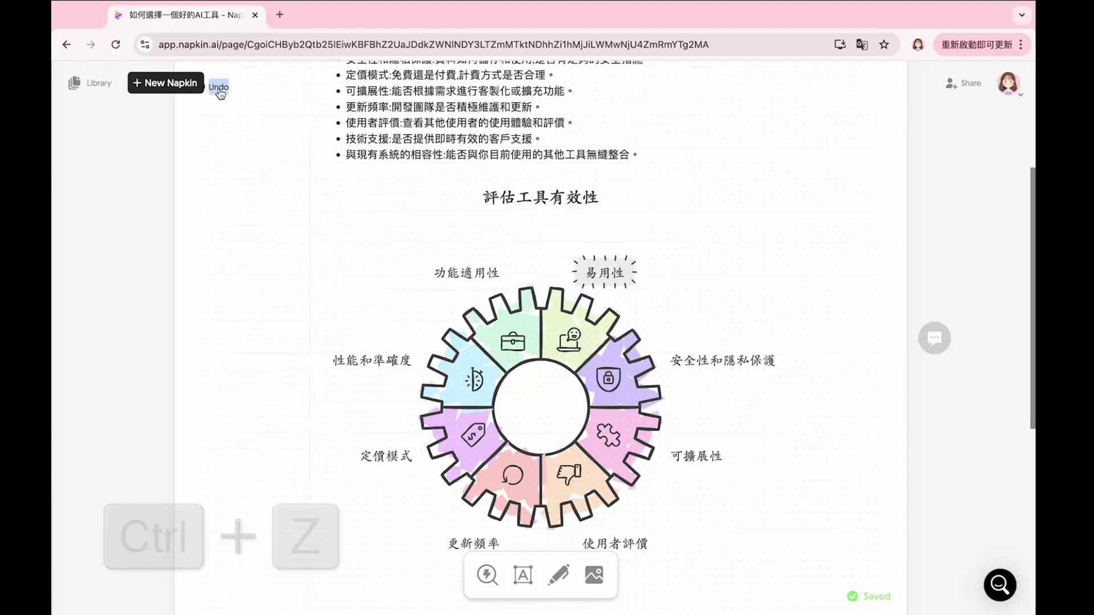
{"action": "left_click", "coordinate": [218, 88]}
{"action": "left_click", "coordinate": [219, 87]}
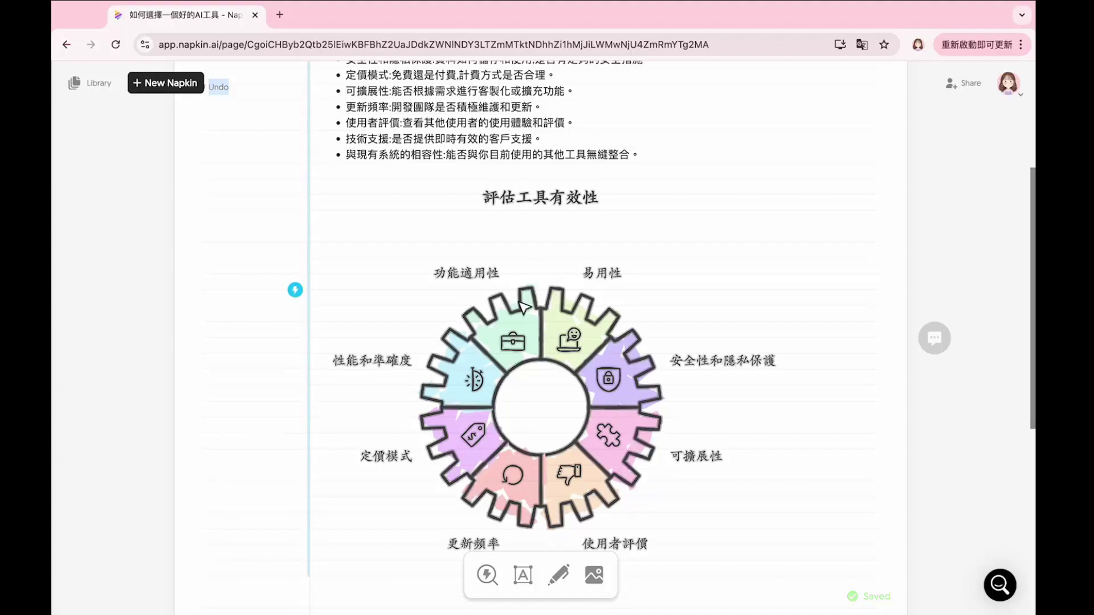
- Colour the 功能適用性 label pink
{"action": "left_click", "coordinate": [484, 274]}
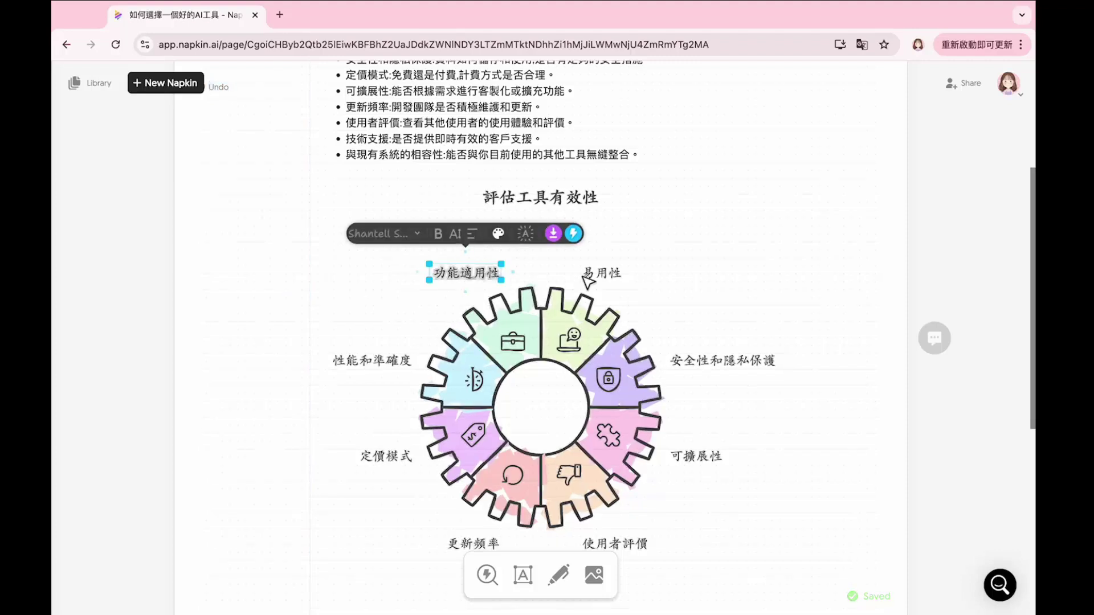
{"action": "left_click", "coordinate": [498, 234]}
{"action": "left_click", "coordinate": [499, 173]}
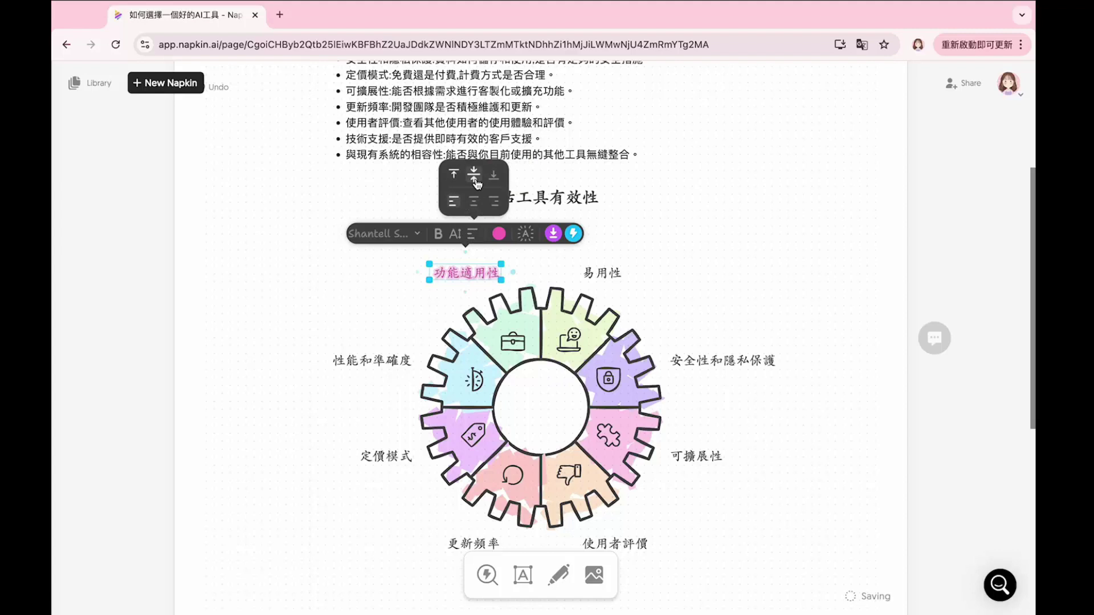
- Vertically centre the 功能適用性 and 易用性 labels on one line
{"action": "left_click", "coordinate": [474, 186]}
{"action": "left_click", "coordinate": [602, 273], "text": "shift"}
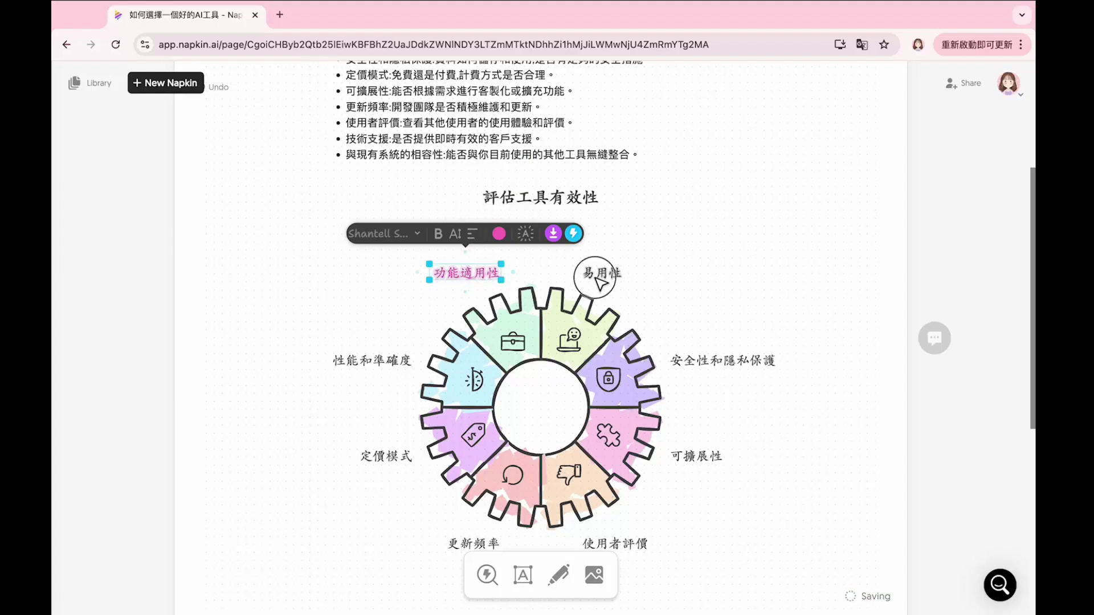
{"action": "left_click", "coordinate": [546, 247]}
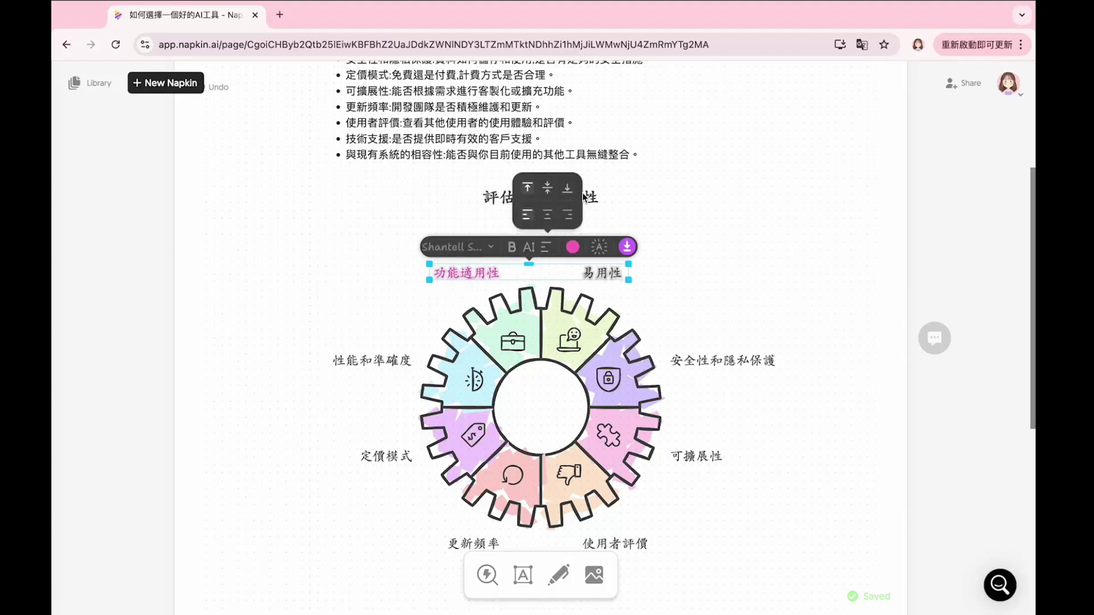
{"action": "left_click", "coordinate": [546, 196]}
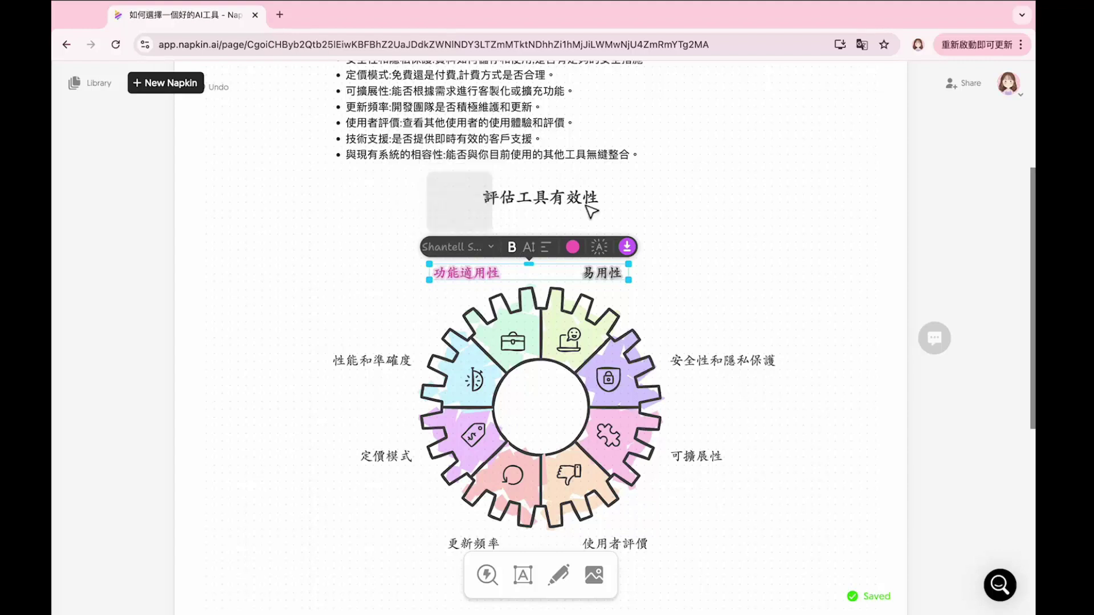
{"action": "scroll", "coordinate": [712, 353], "scroll_direction": "down", "scroll_amount": 2}
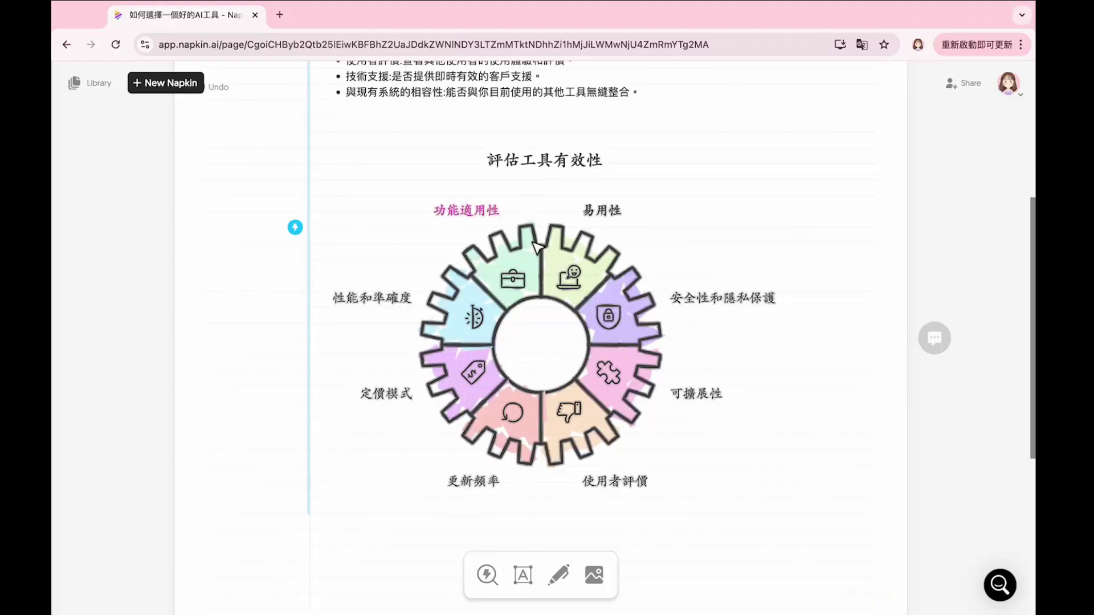
- Thicken the briefcase icon's strokes and switch them to Marker style
{"action": "left_click", "coordinate": [514, 280]}
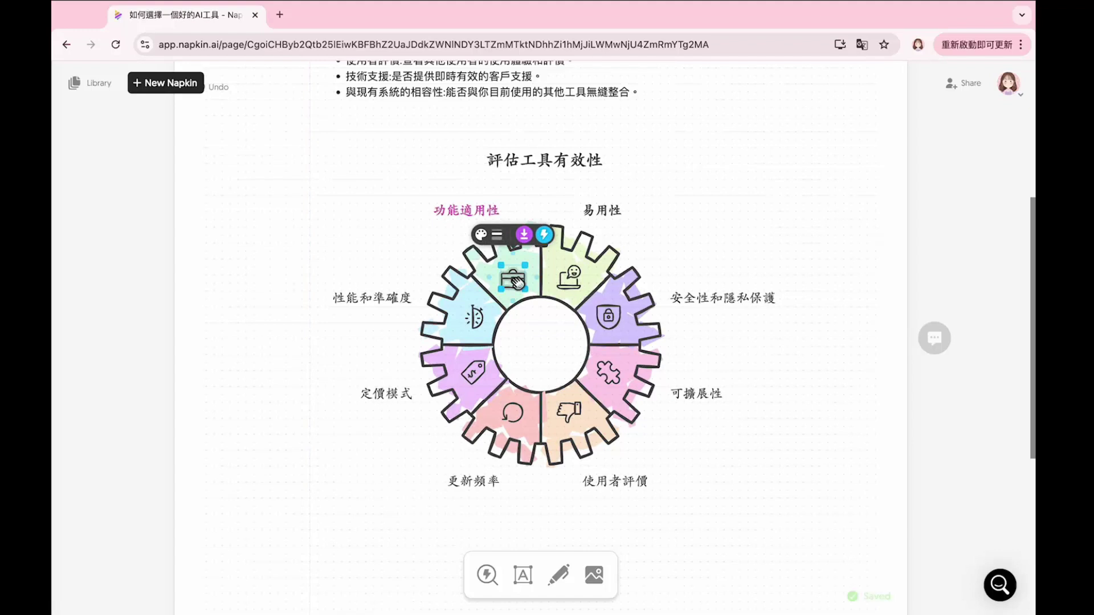
{"action": "left_click", "coordinate": [498, 236]}
{"action": "left_click_drag", "start_coordinate": [514, 205], "coordinate": [544, 206]}
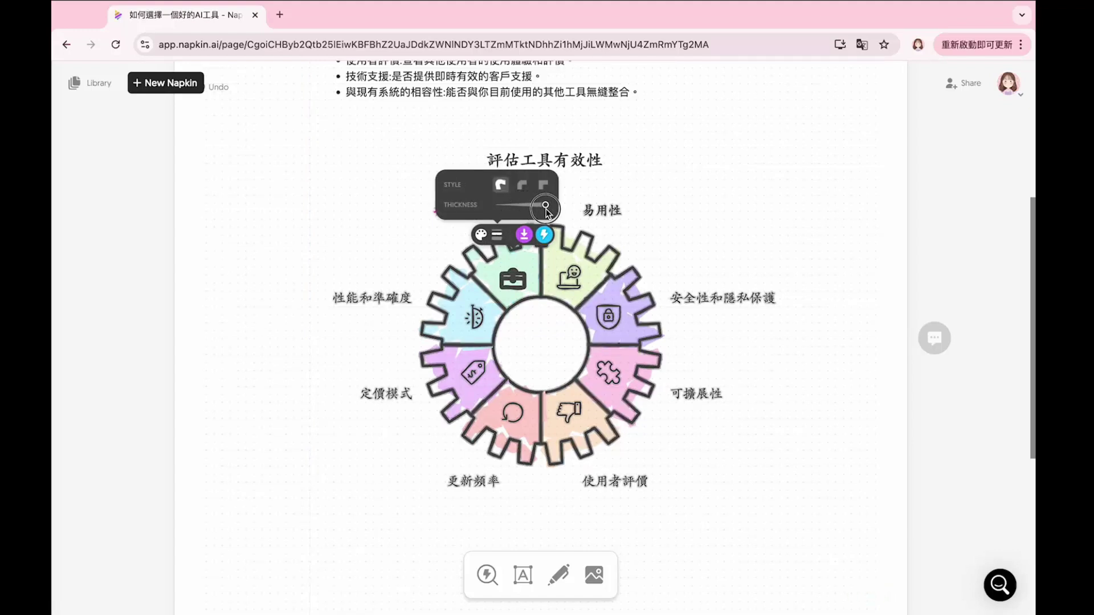
{"action": "mouse_move", "coordinate": [544, 206]}
{"action": "left_mouse_down"}
{"action": "mouse_move", "coordinate": [503, 205]}
{"action": "mouse_move", "coordinate": [544, 205]}
{"action": "mouse_move", "coordinate": [529, 206]}
{"action": "left_mouse_up"}
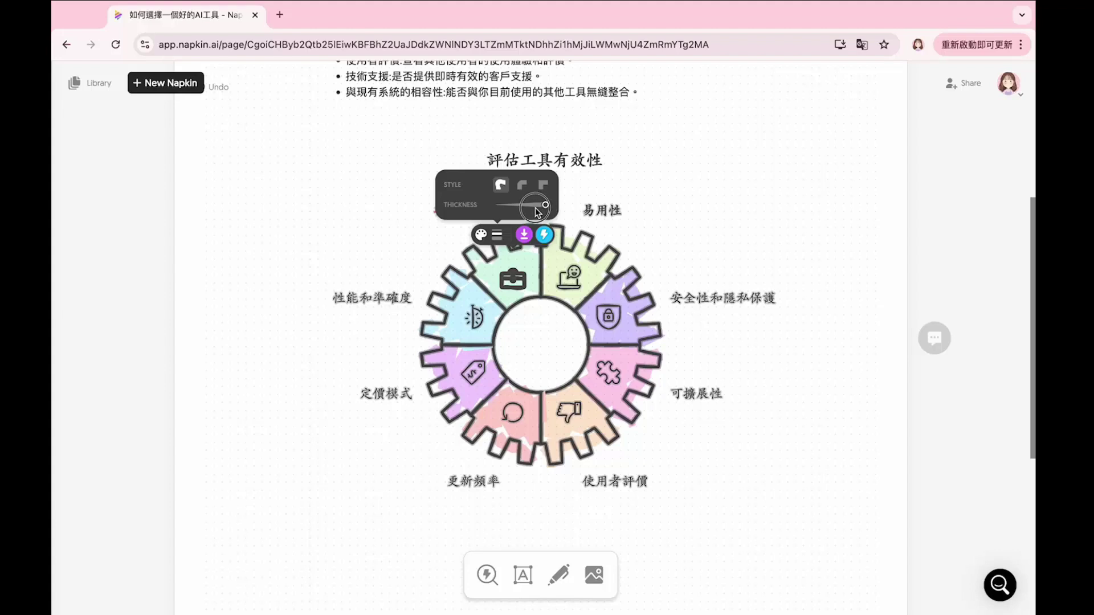
{"action": "left_click", "coordinate": [544, 188]}
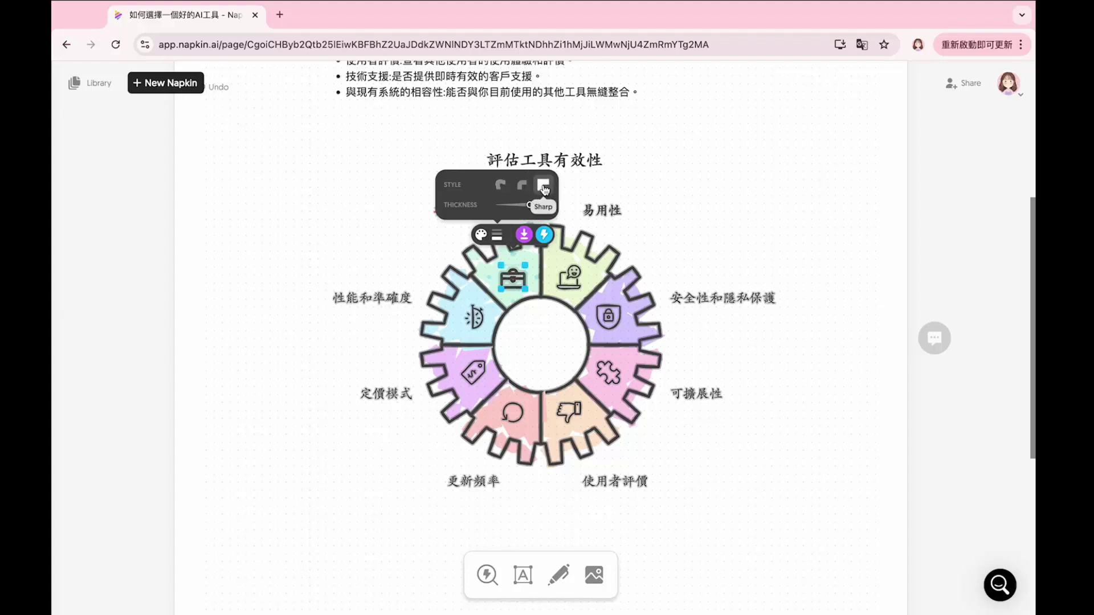
{"action": "left_click", "coordinate": [522, 186]}
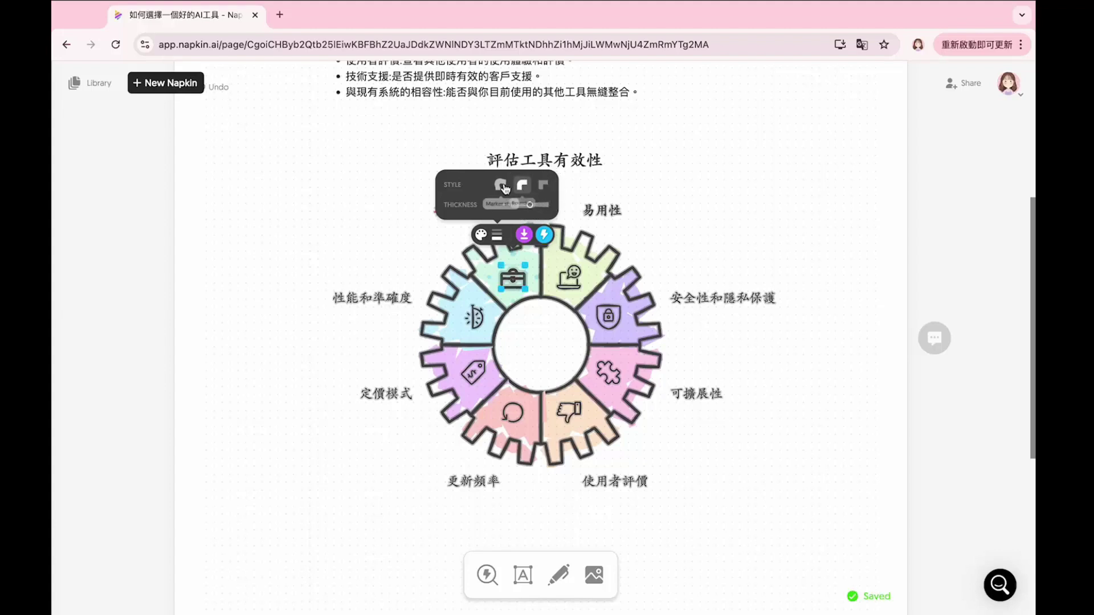
- Select the whole gear diagram and bring up its colour choices
{"action": "left_click", "coordinate": [505, 188]}
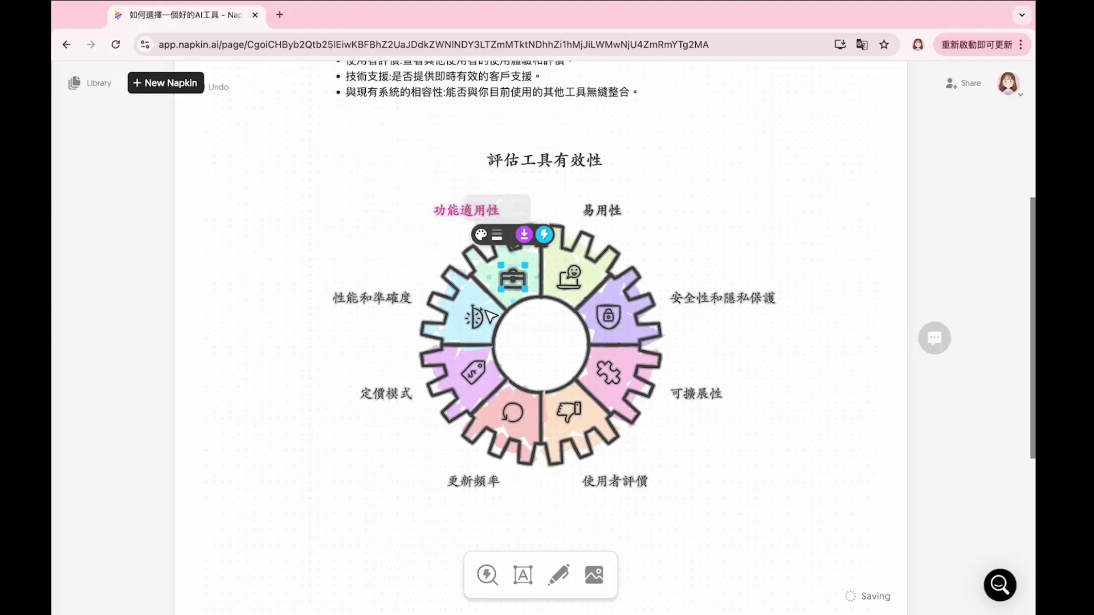
{"action": "left_click", "coordinate": [529, 261]}
{"action": "left_click", "coordinate": [501, 210]}
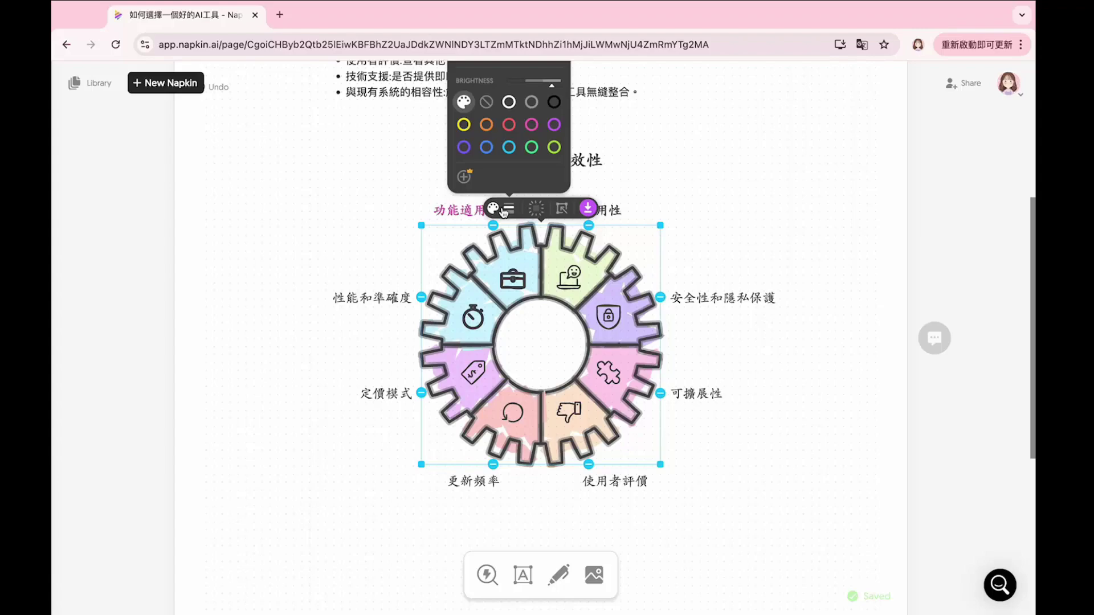
- Give the 功能適用性 segment a red outline and a yellow fill
{"action": "left_click", "coordinate": [486, 124]}
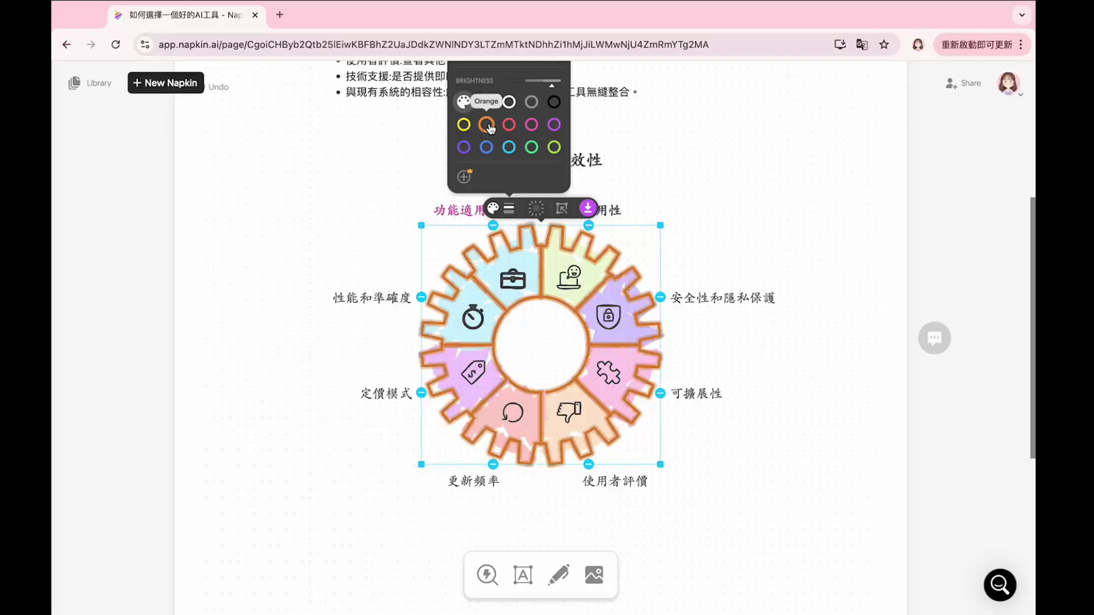
{"action": "left_click", "coordinate": [346, 219]}
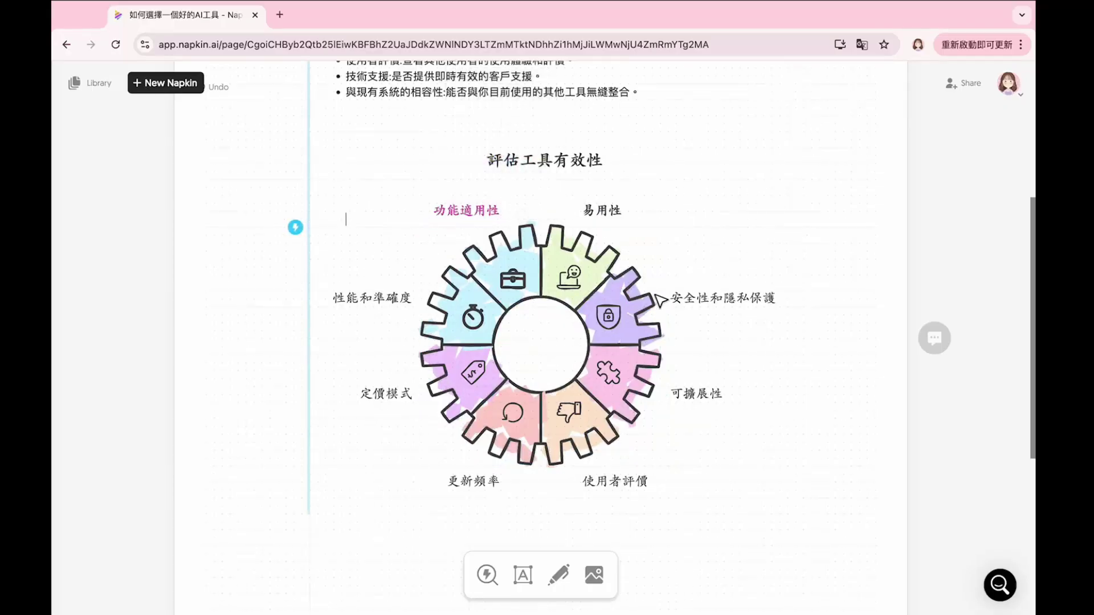
{"action": "left_click", "coordinate": [537, 293]}
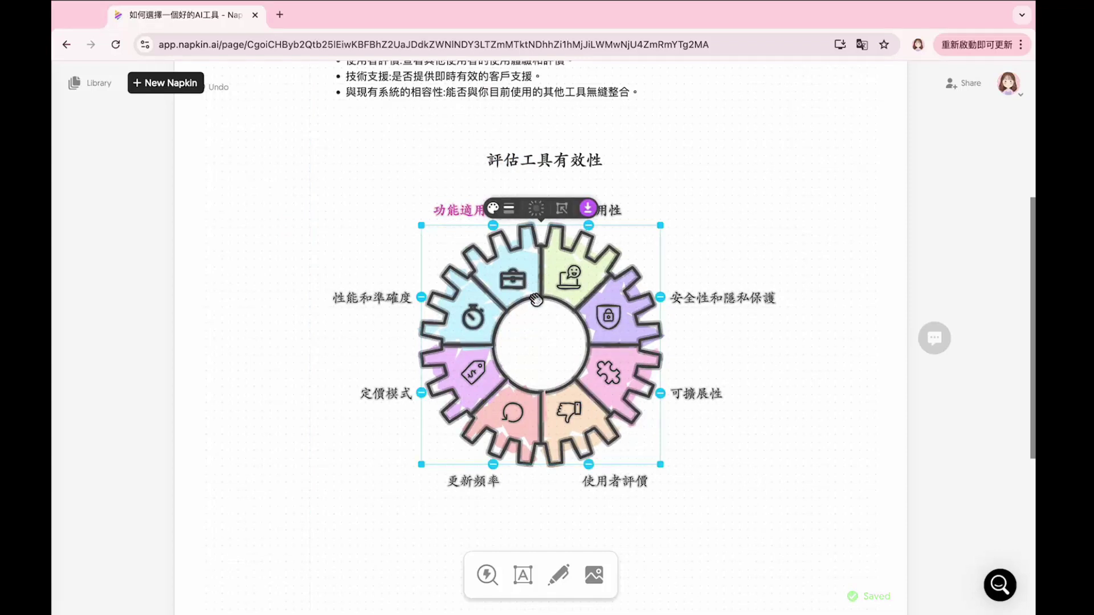
{"action": "left_click", "coordinate": [530, 263]}
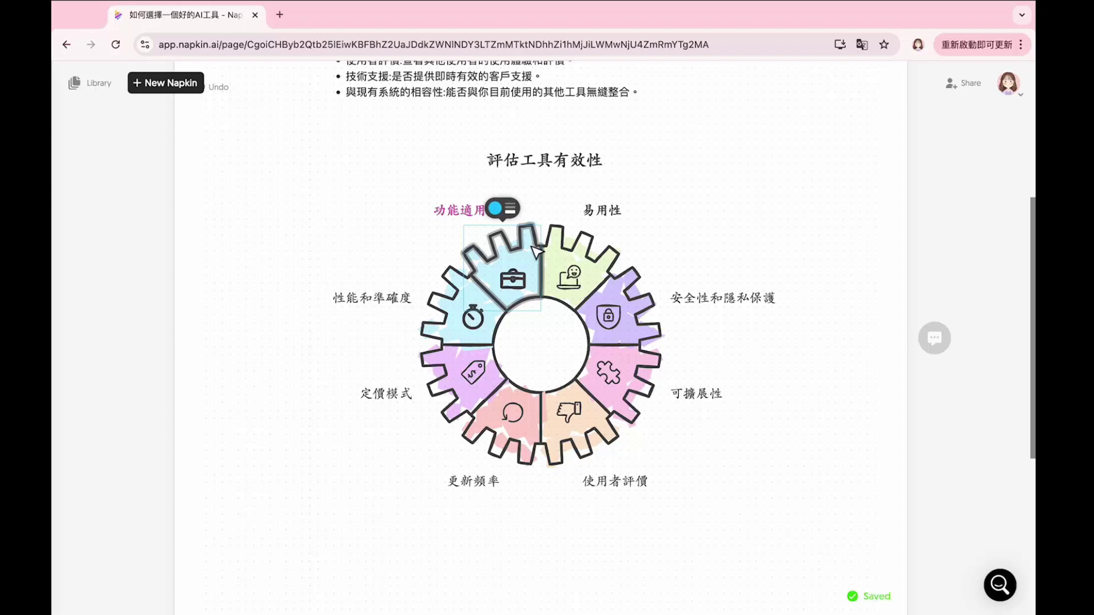
{"action": "left_click", "coordinate": [509, 209]}
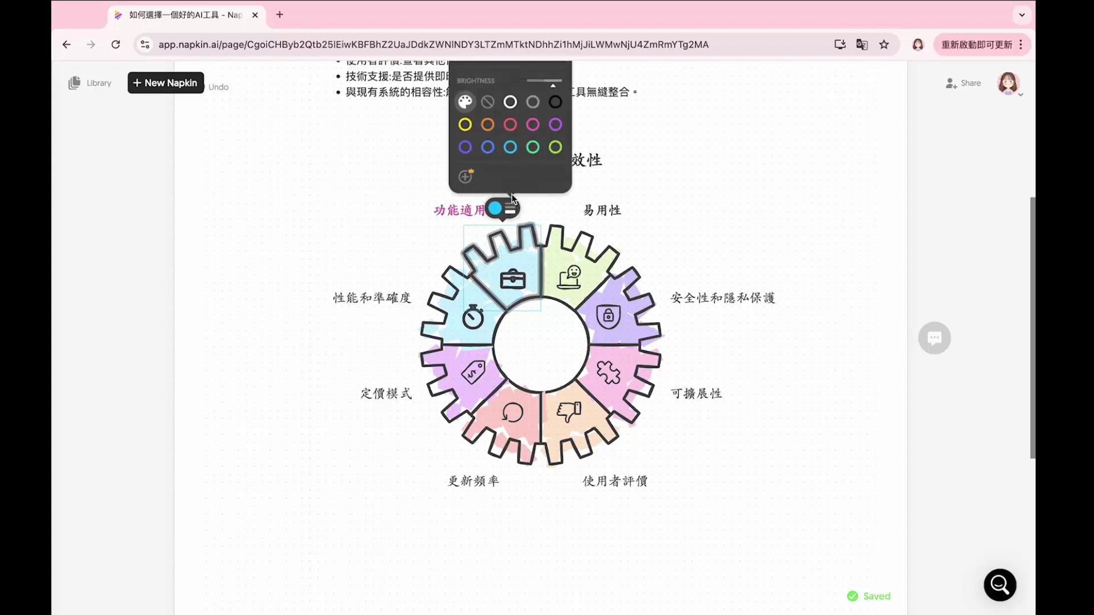
{"action": "left_click", "coordinate": [511, 125]}
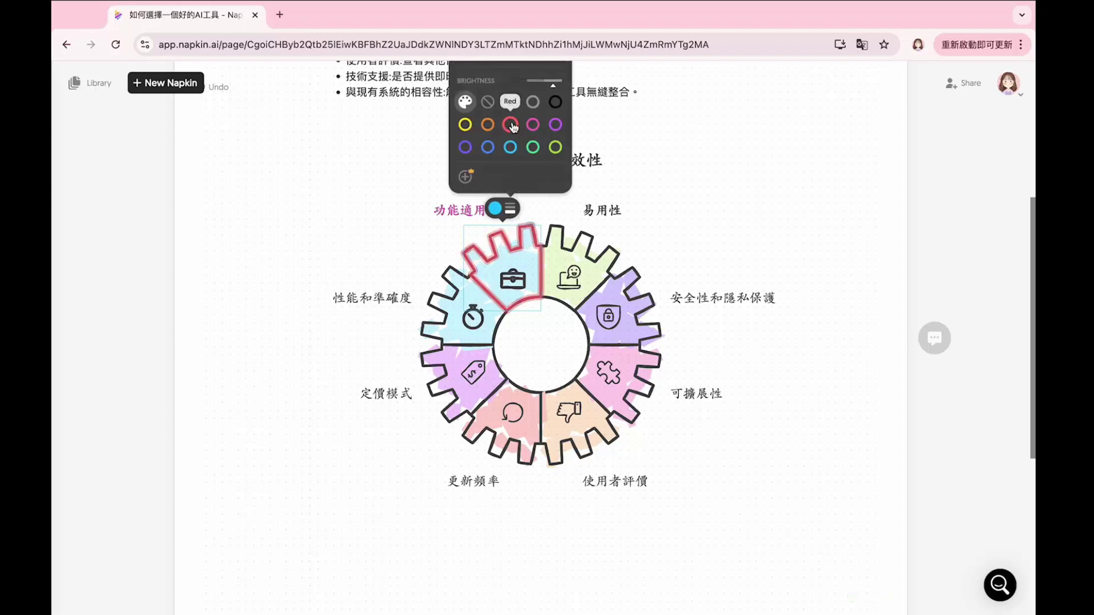
{"action": "left_click", "coordinate": [465, 101]}
{"action": "mouse_move", "coordinate": [538, 86]}
{"action": "left_mouse_down"}
{"action": "mouse_move", "coordinate": [520, 89]}
{"action": "mouse_move", "coordinate": [540, 95]}
{"action": "mouse_move", "coordinate": [530, 97]}
{"action": "left_mouse_up"}
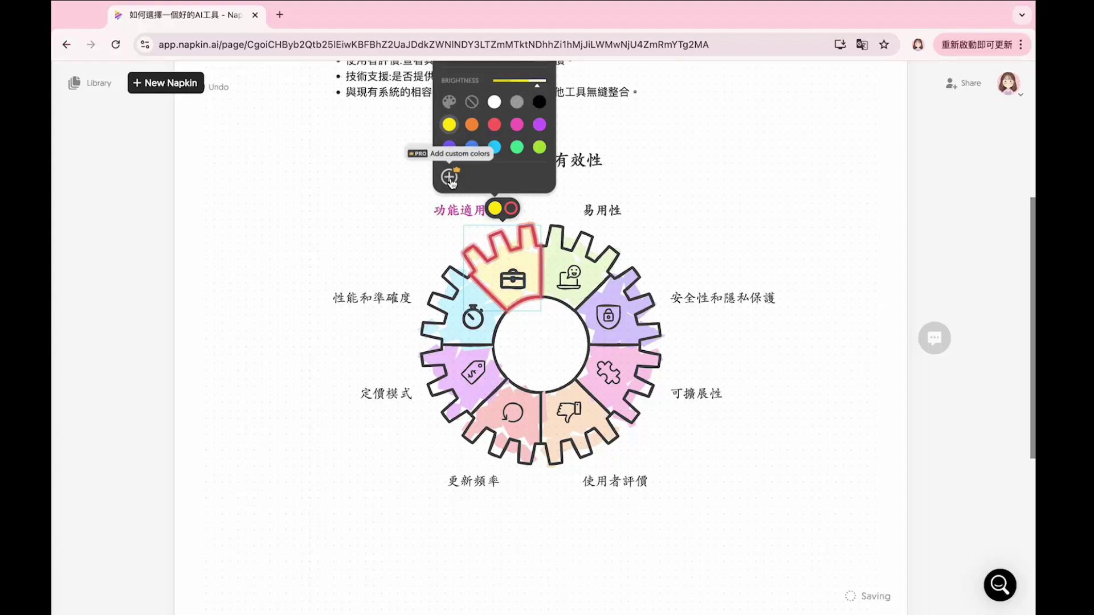
- Try the custom colour picker, shifting the hue toward a green shade
{"action": "left_click", "coordinate": [450, 178]}
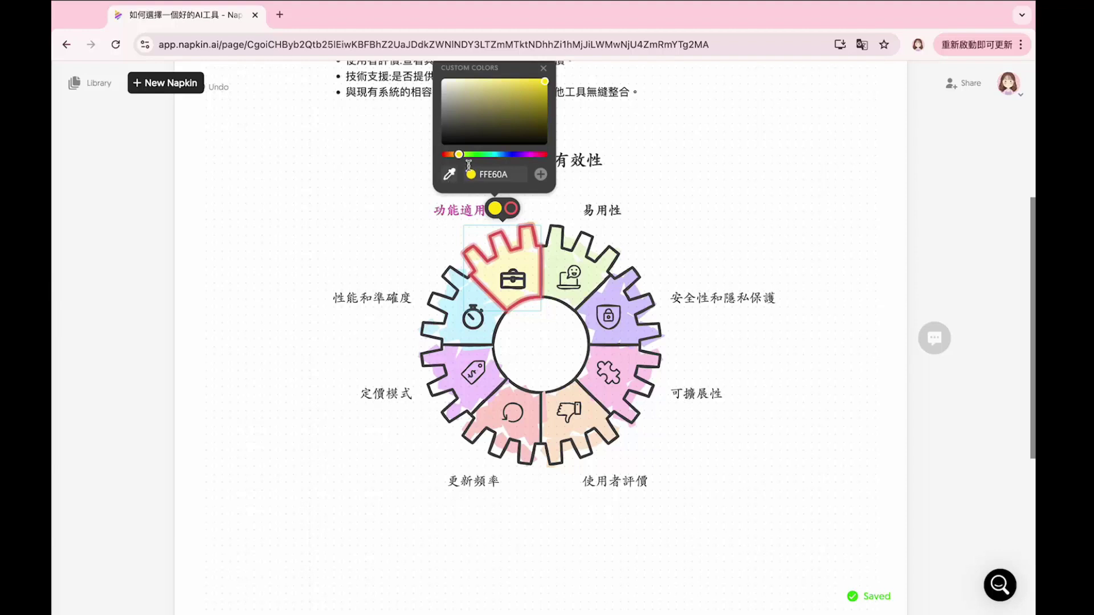
{"action": "left_click_drag", "start_coordinate": [459, 155], "coordinate": [480, 155]}
{"action": "left_click_drag", "start_coordinate": [508, 108], "coordinate": [526, 91]}
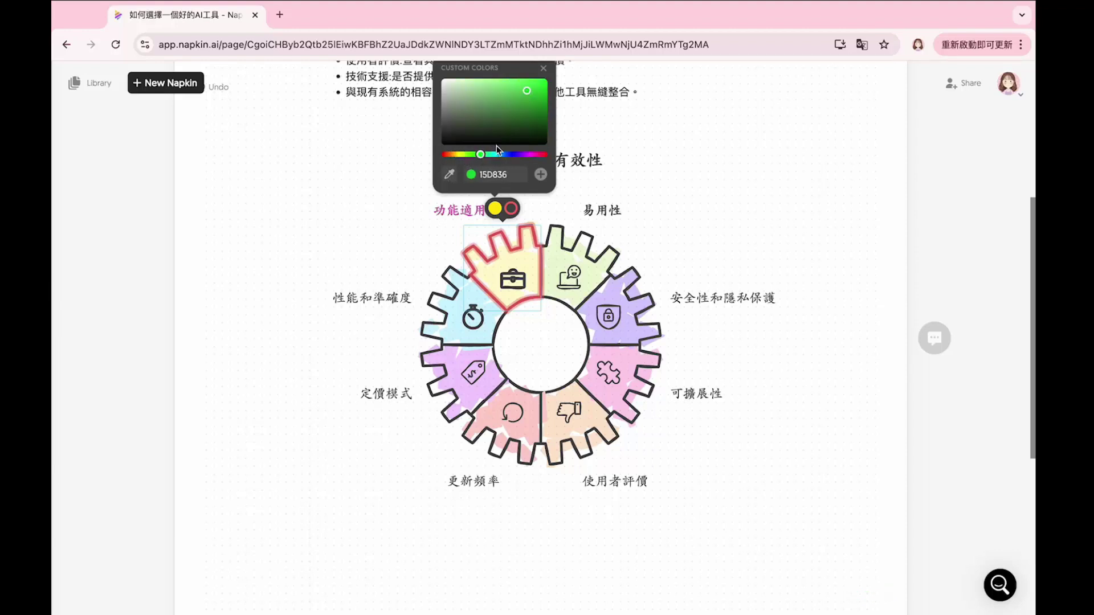
{"action": "left_click", "coordinate": [448, 179]}
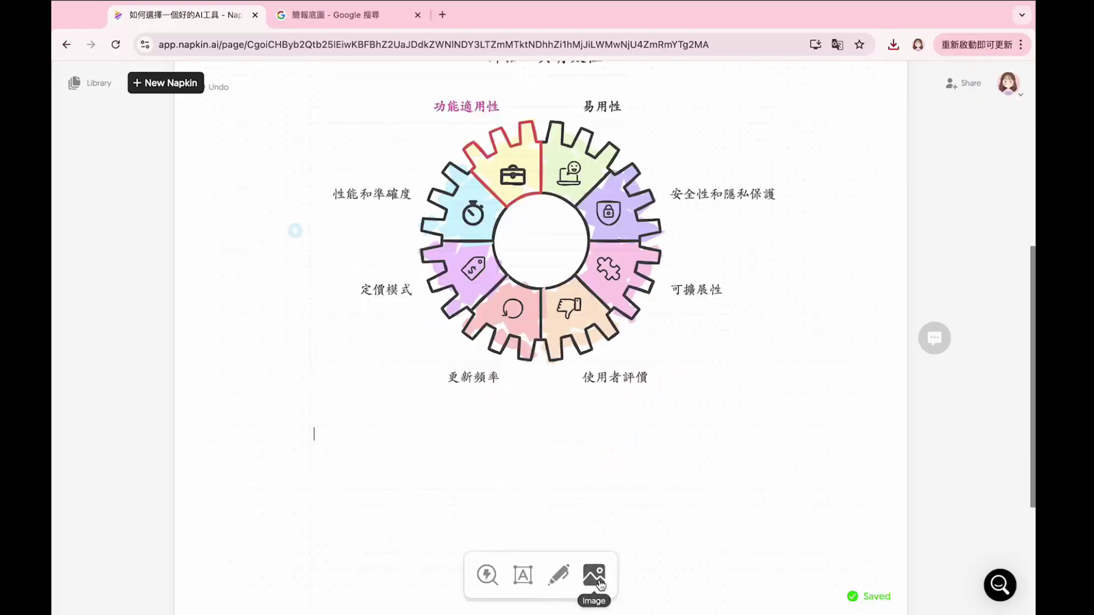
- Upload the pngtree background jpg from Downloads below the gear diagram
{"action": "left_click", "coordinate": [596, 577]}
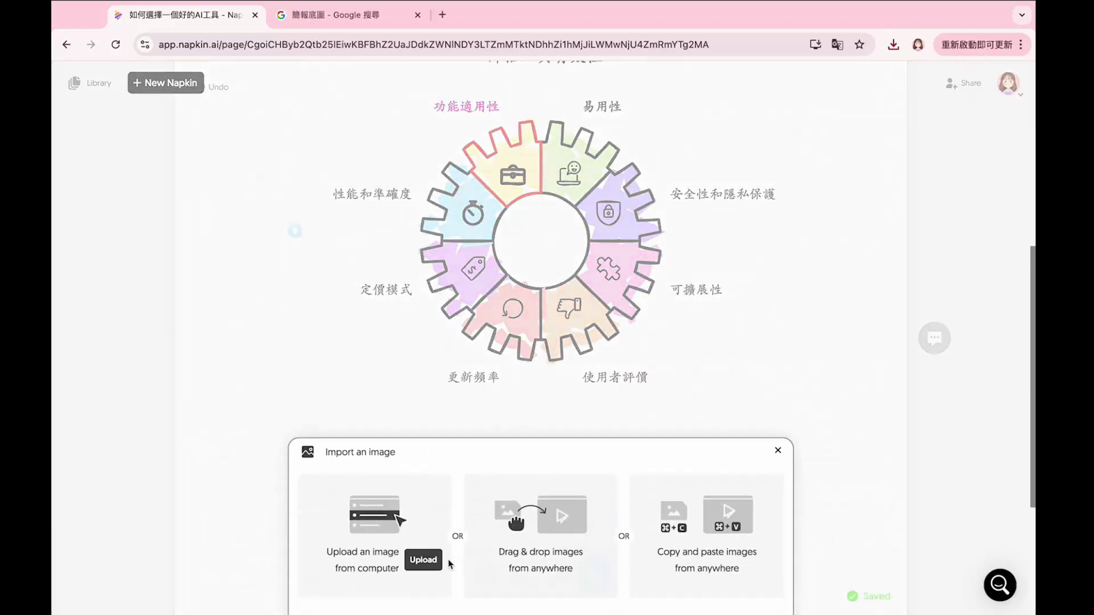
{"action": "left_click", "coordinate": [426, 560]}
{"action": "left_click", "coordinate": [215, 205]}
{"action": "left_click", "coordinate": [359, 203]}
{"action": "left_click", "coordinate": [872, 570]}
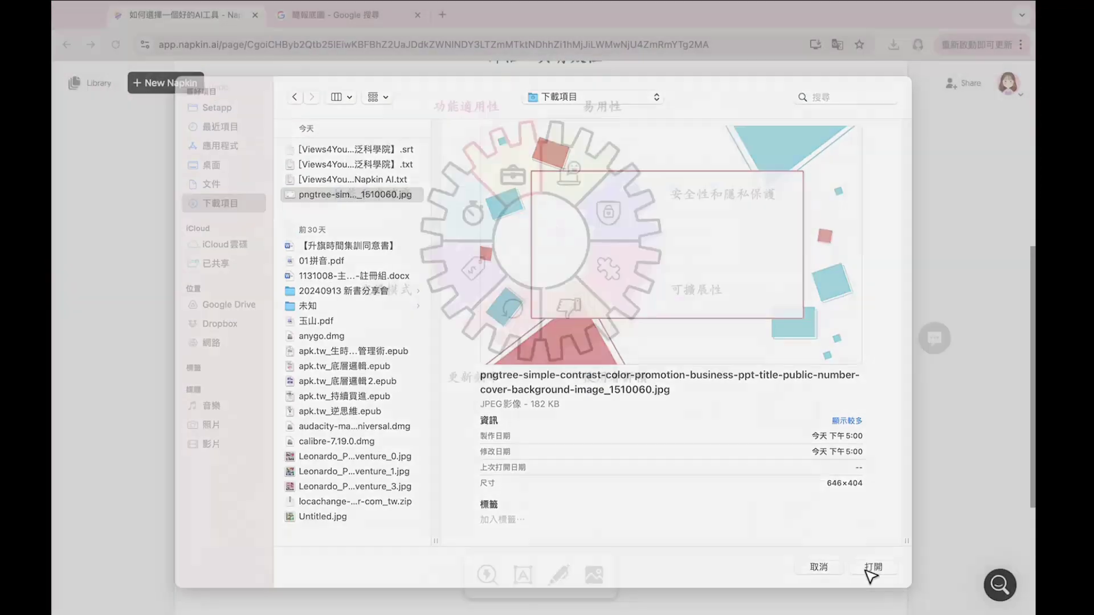
{"action": "scroll", "coordinate": [624, 450], "scroll_direction": "down", "scroll_amount": 2}
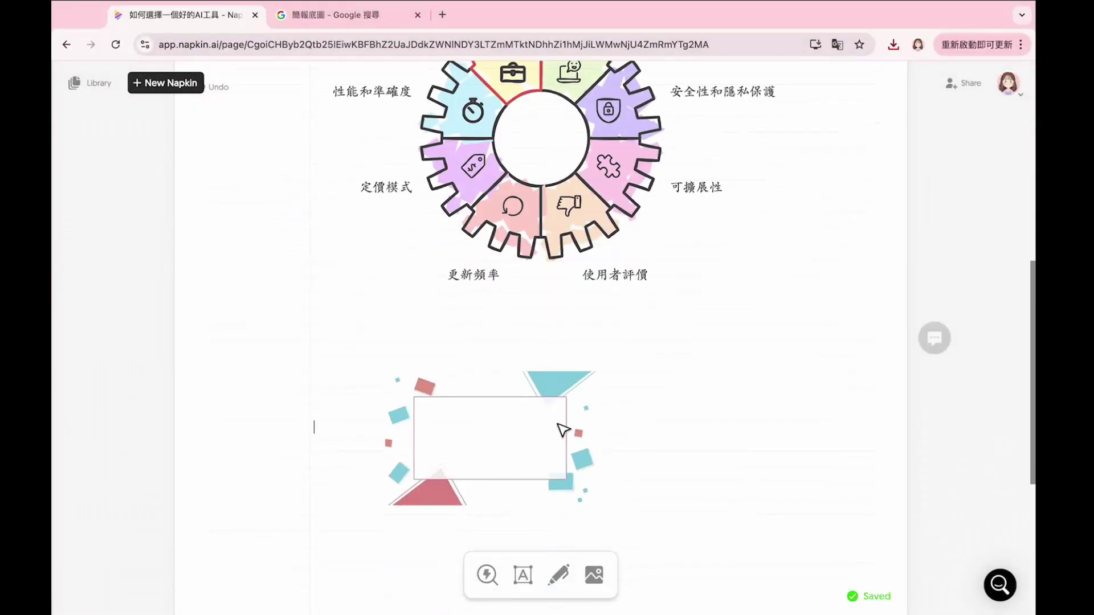
{"action": "scroll", "coordinate": [623, 429], "scroll_direction": "up", "scroll_amount": 2}
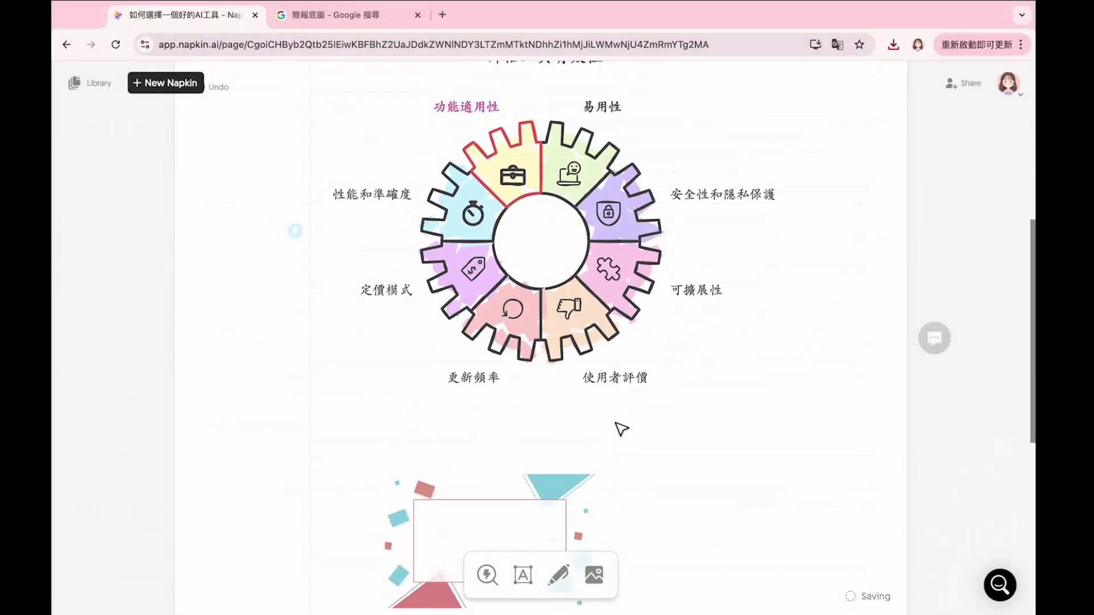
{"action": "left_click", "coordinate": [529, 158]}
{"action": "left_click", "coordinate": [530, 159]}
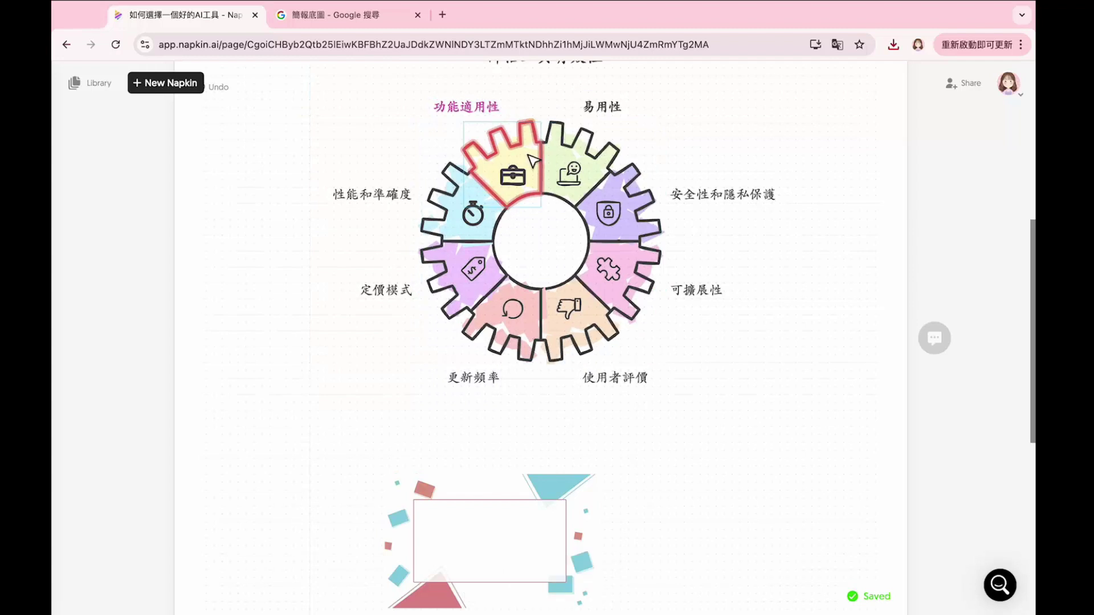
- Replace the 功能適用性 segment's yellow fill with custom light teal 8CD1E0
{"action": "left_click", "coordinate": [501, 108]}
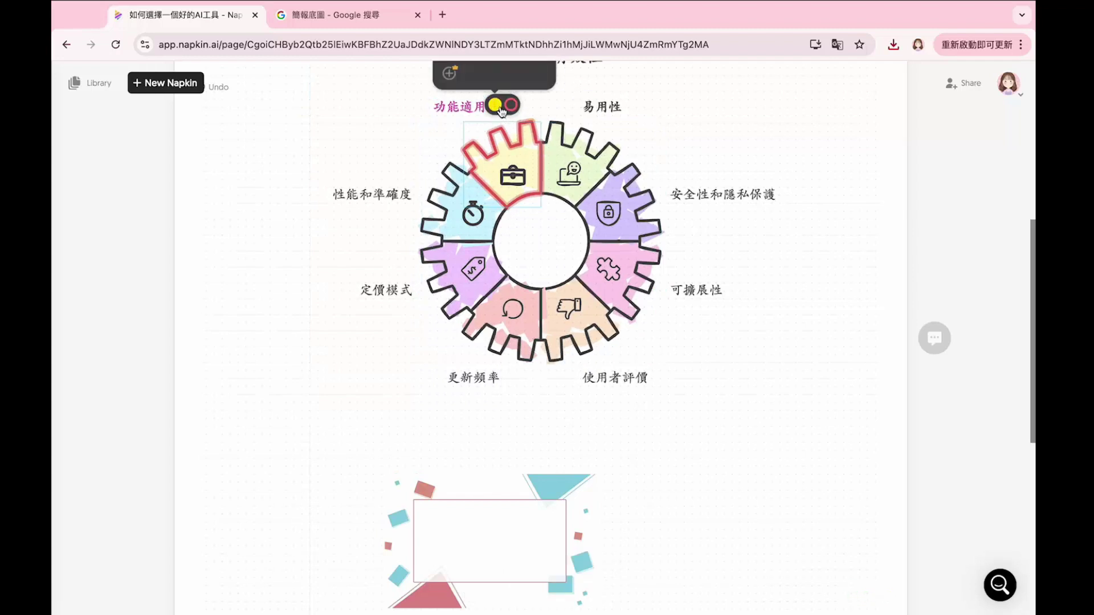
{"action": "scroll", "coordinate": [502, 214], "scroll_direction": "up", "scroll_amount": 2}
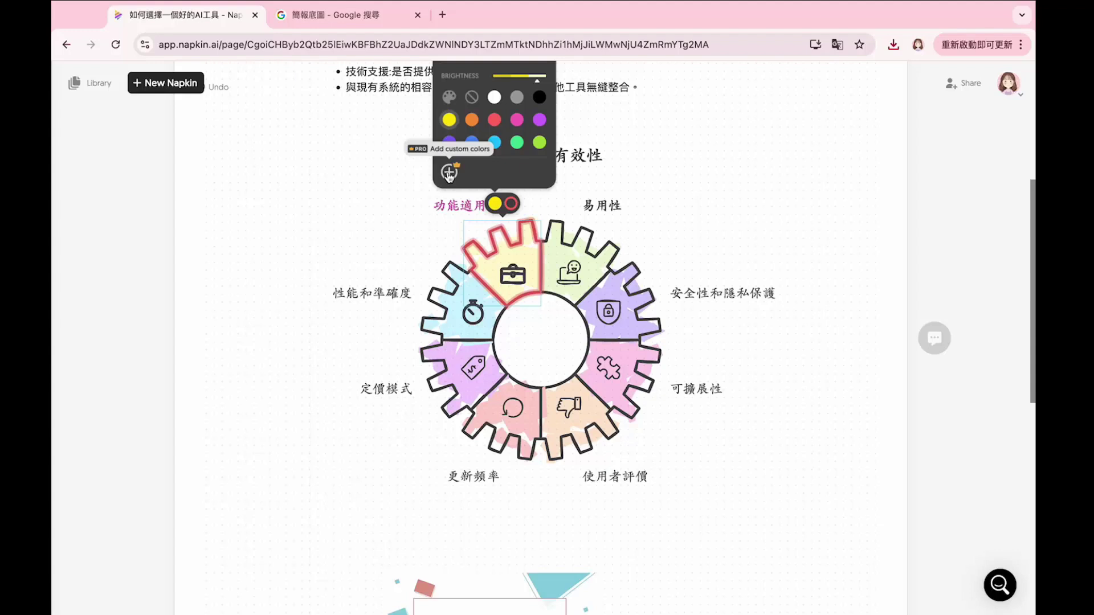
{"action": "left_click", "coordinate": [449, 173]}
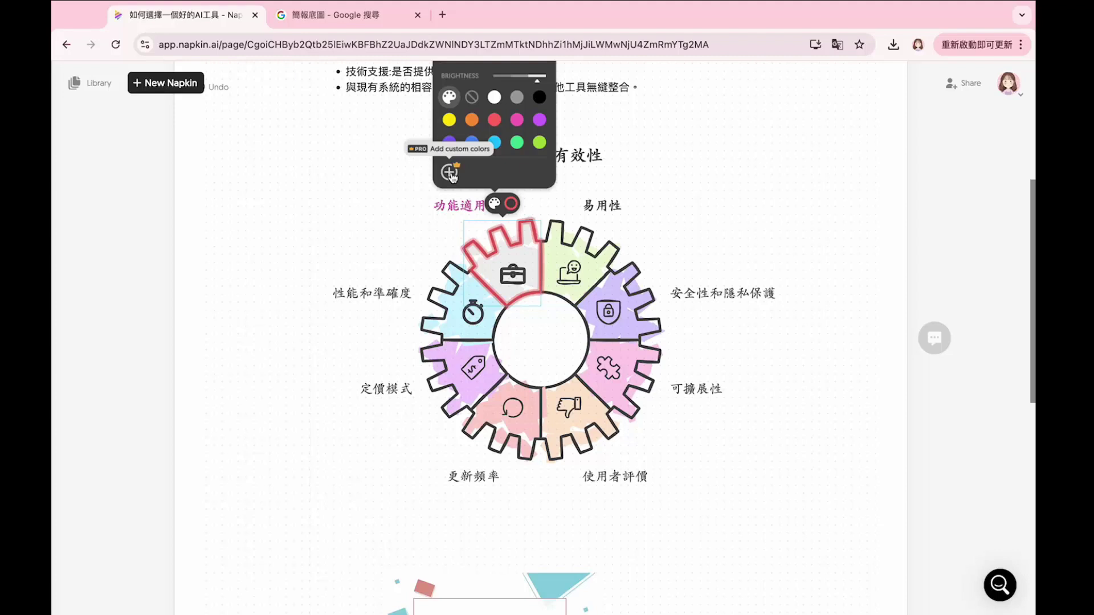
{"action": "left_click", "coordinate": [450, 172]}
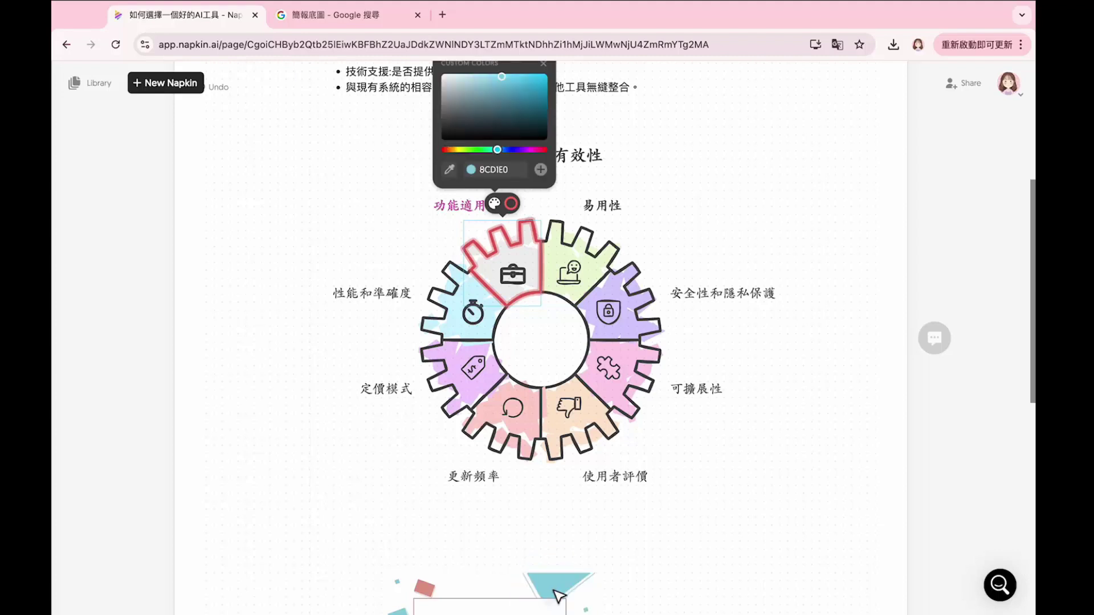
{"action": "left_click", "coordinate": [538, 169]}
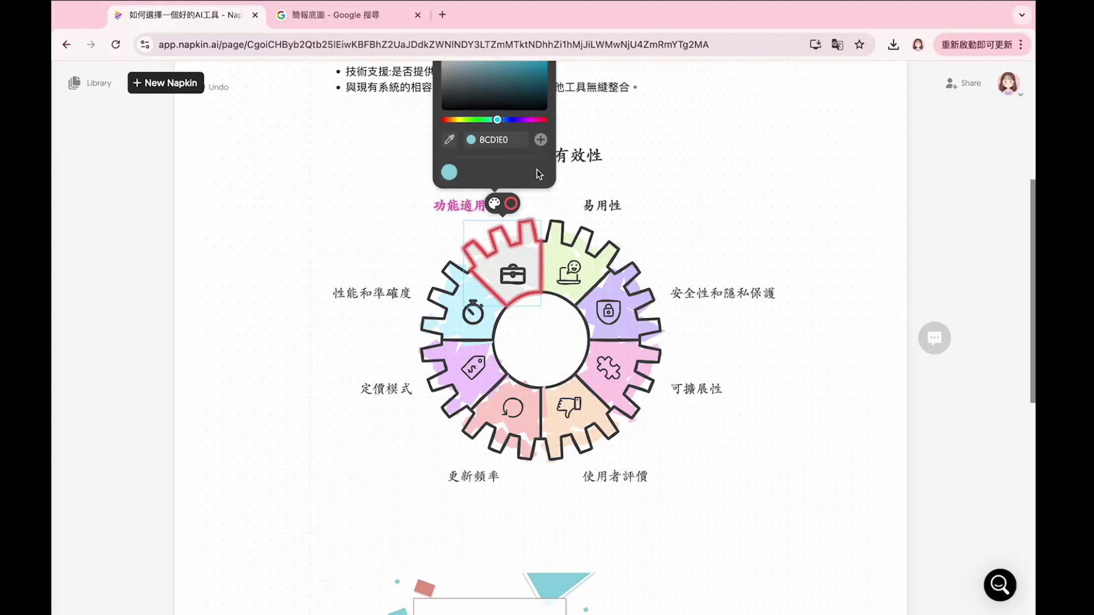
{"action": "left_click", "coordinate": [450, 172]}
{"action": "left_click", "coordinate": [690, 192]}
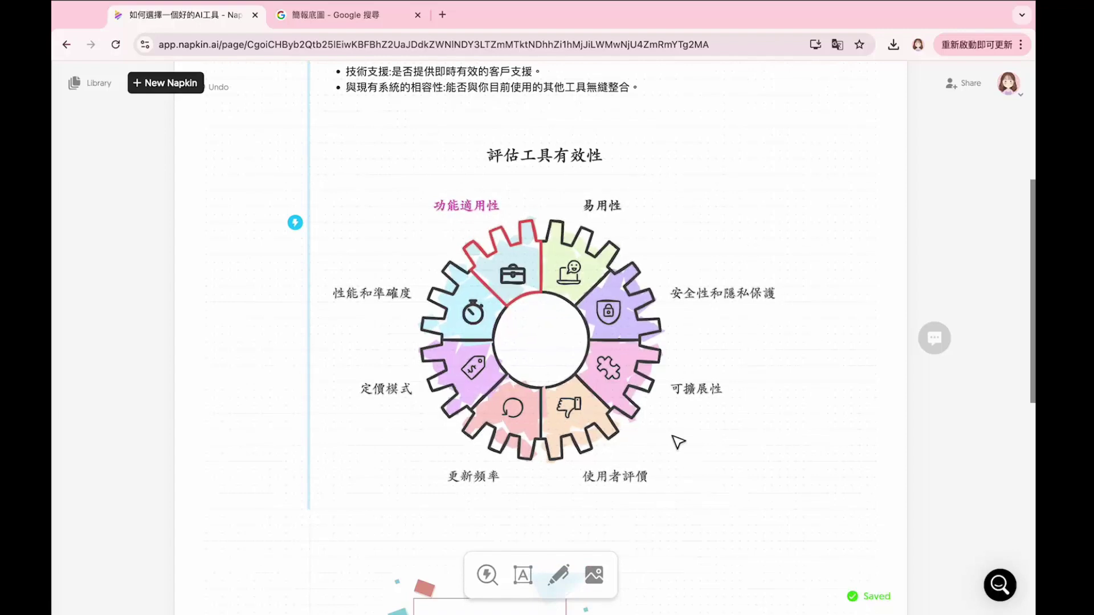
- Lower the Brightness of the 功能適用性 segment's teal fill for a deeper teal
{"action": "scroll", "coordinate": [652, 440], "scroll_direction": "down", "scroll_amount": 1}
{"action": "scroll", "coordinate": [647, 436], "scroll_direction": "down", "scroll_amount": 2}
{"action": "scroll", "coordinate": [648, 436], "scroll_direction": "down", "scroll_amount": 1}
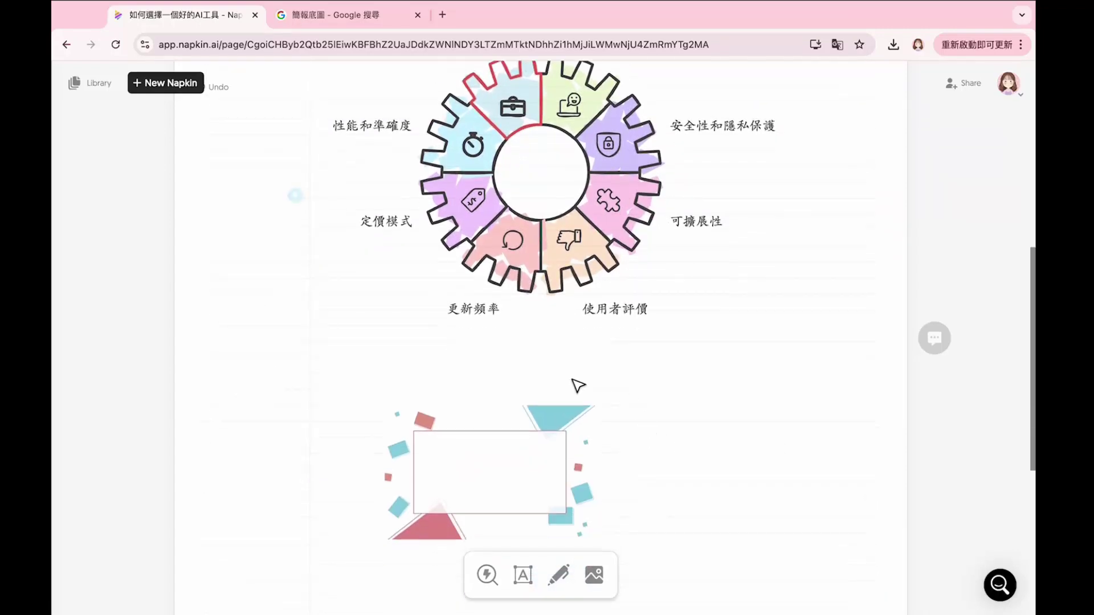
{"action": "scroll", "coordinate": [548, 235], "scroll_direction": "up", "scroll_amount": 4}
{"action": "left_click", "coordinate": [548, 236]}
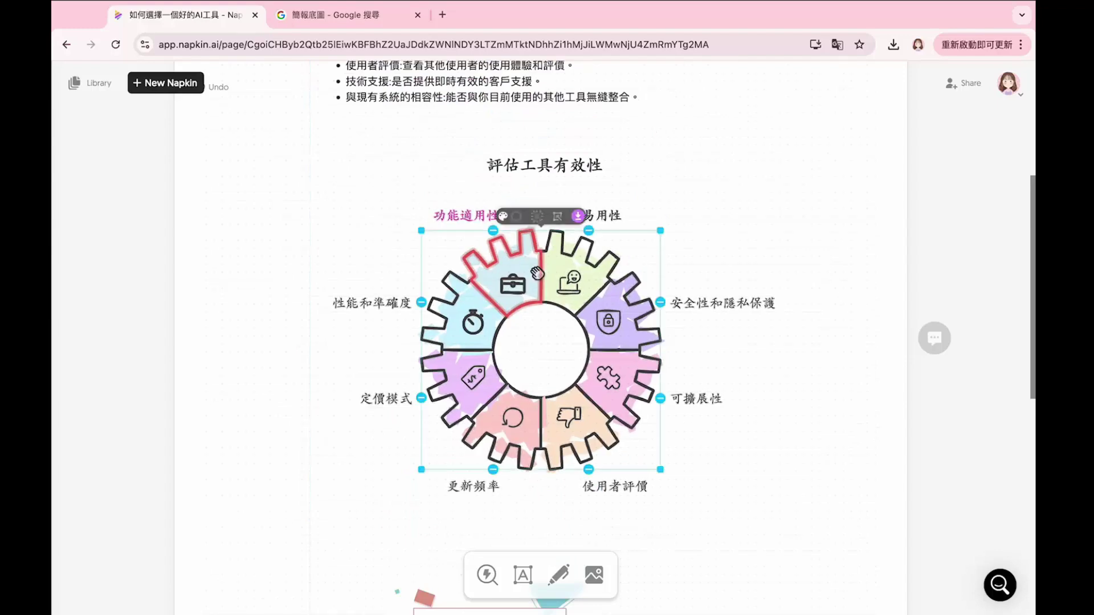
{"action": "scroll", "coordinate": [589, 435], "scroll_direction": "down", "scroll_amount": 5}
{"action": "scroll", "coordinate": [554, 366], "scroll_direction": "up", "scroll_amount": 1}
{"action": "scroll", "coordinate": [541, 285], "scroll_direction": "up", "scroll_amount": 4}
{"action": "left_click", "coordinate": [529, 218]}
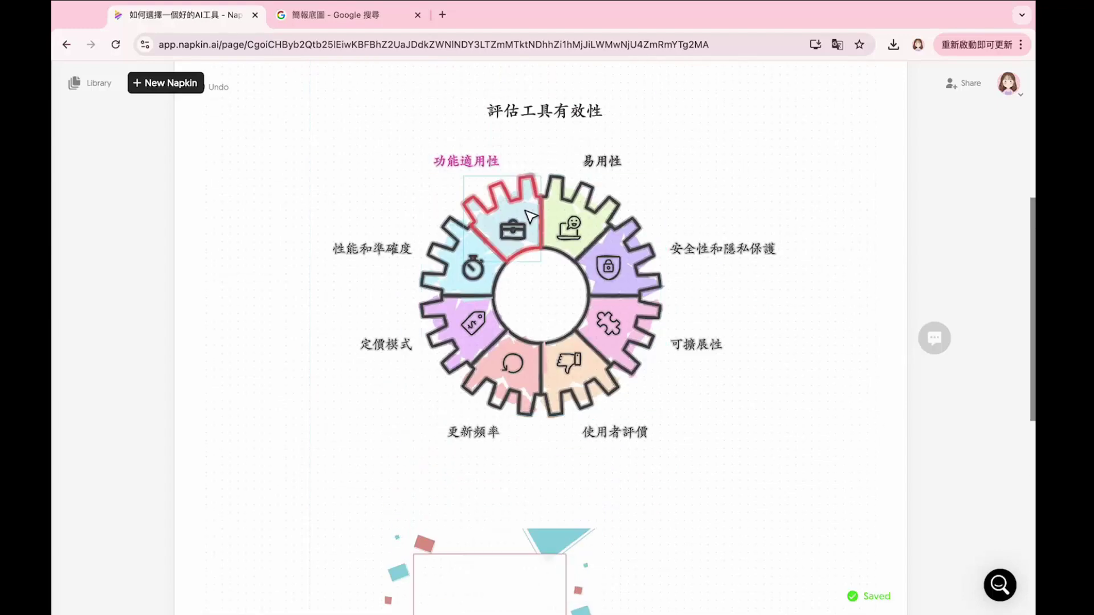
{"action": "left_click", "coordinate": [495, 159]}
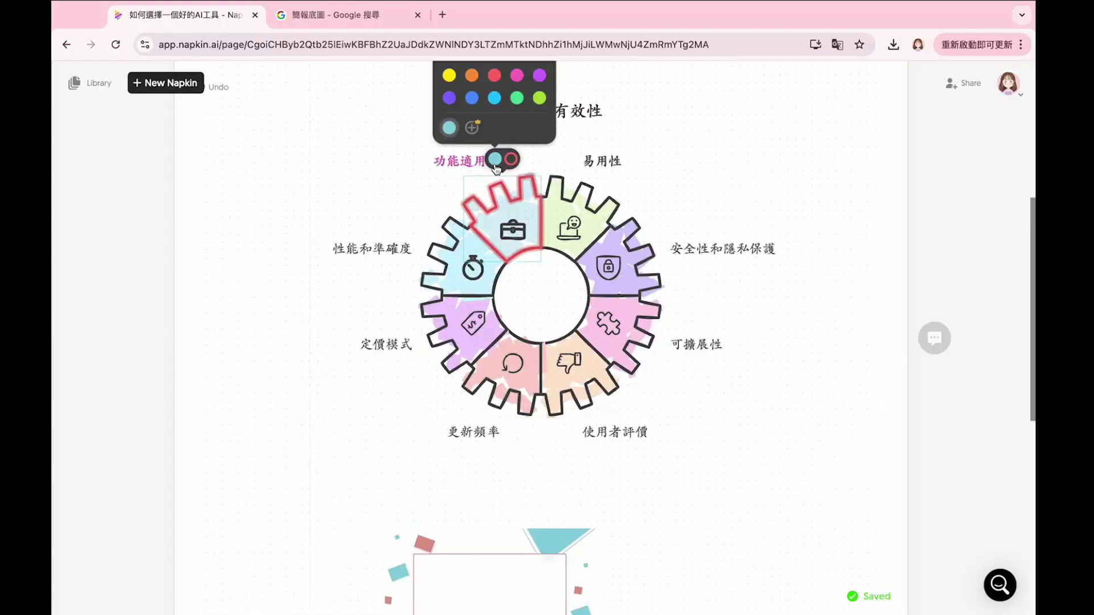
{"action": "left_click", "coordinate": [496, 160]}
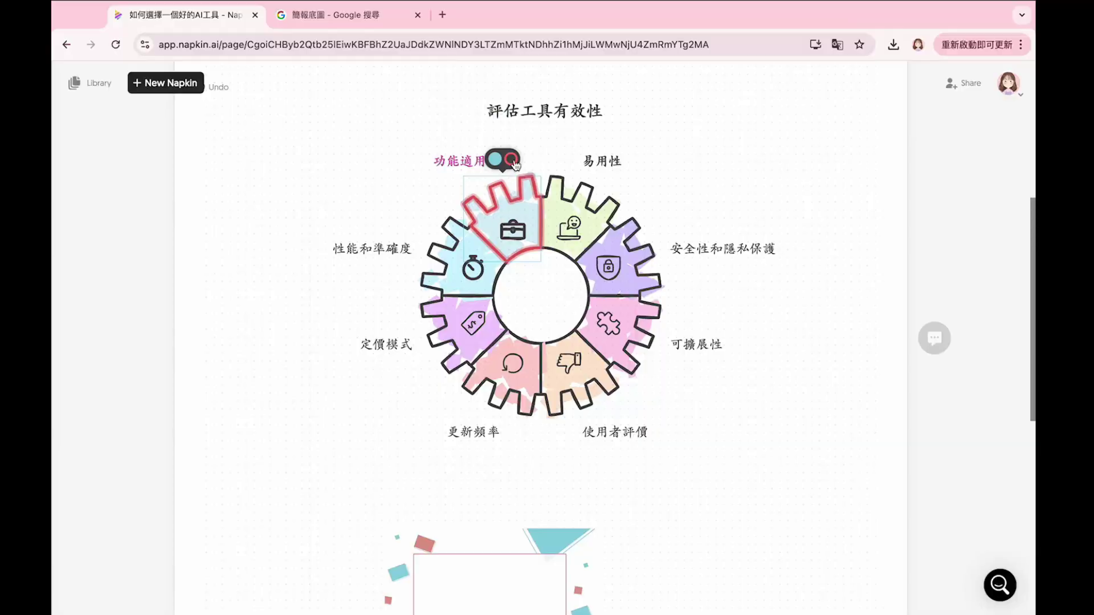
{"action": "left_click", "coordinate": [511, 161]}
{"action": "scroll", "coordinate": [499, 164], "scroll_direction": "up", "scroll_amount": 2}
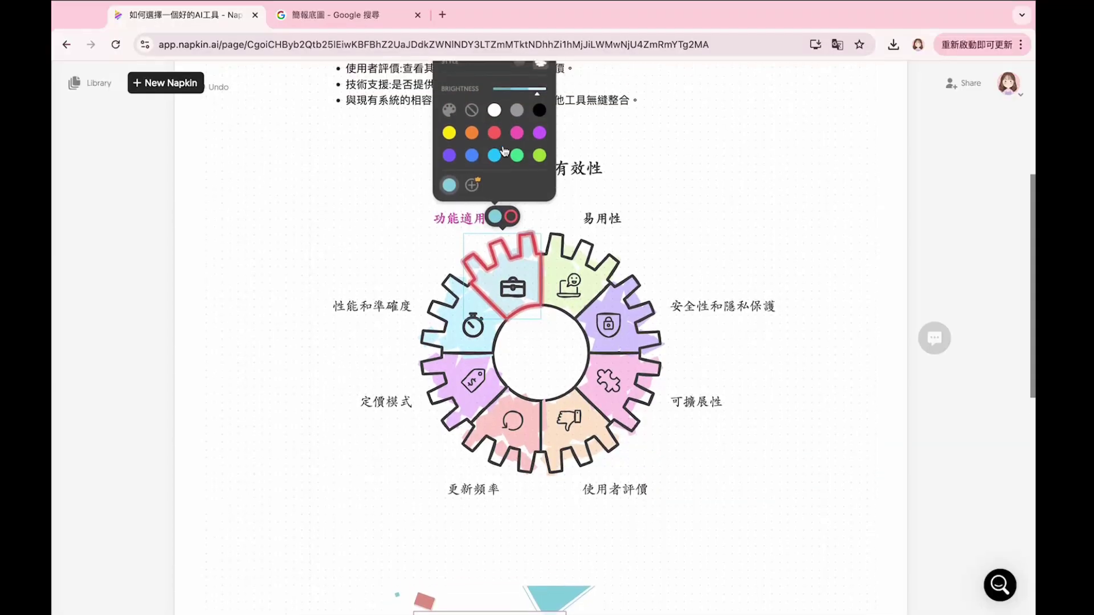
{"action": "mouse_move", "coordinate": [539, 101]}
{"action": "left_mouse_down"}
{"action": "mouse_move", "coordinate": [488, 96]}
{"action": "mouse_move", "coordinate": [519, 102]}
{"action": "left_mouse_up"}
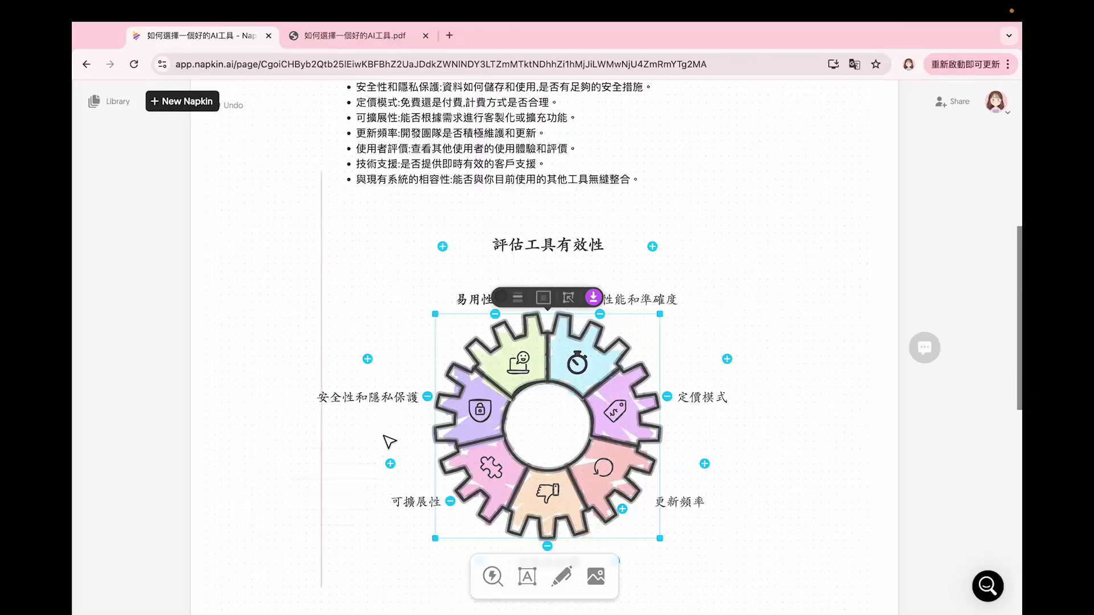
- Remove the 易用性 segment from the gear, then add a new segment back
{"action": "left_click", "coordinate": [422, 417]}
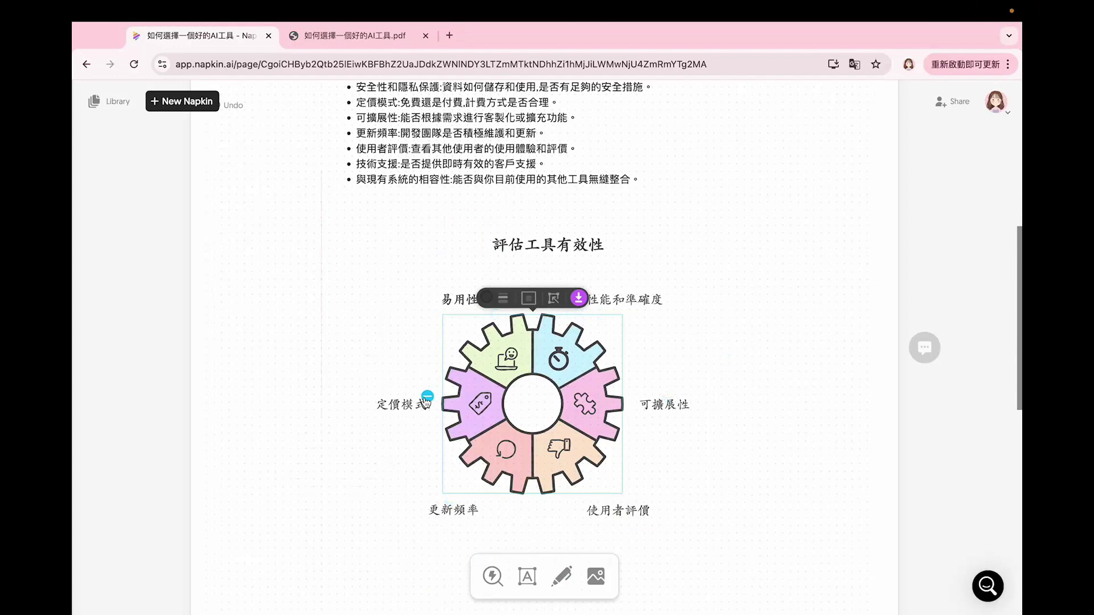
{"action": "key", "text": "ctrl+z"}
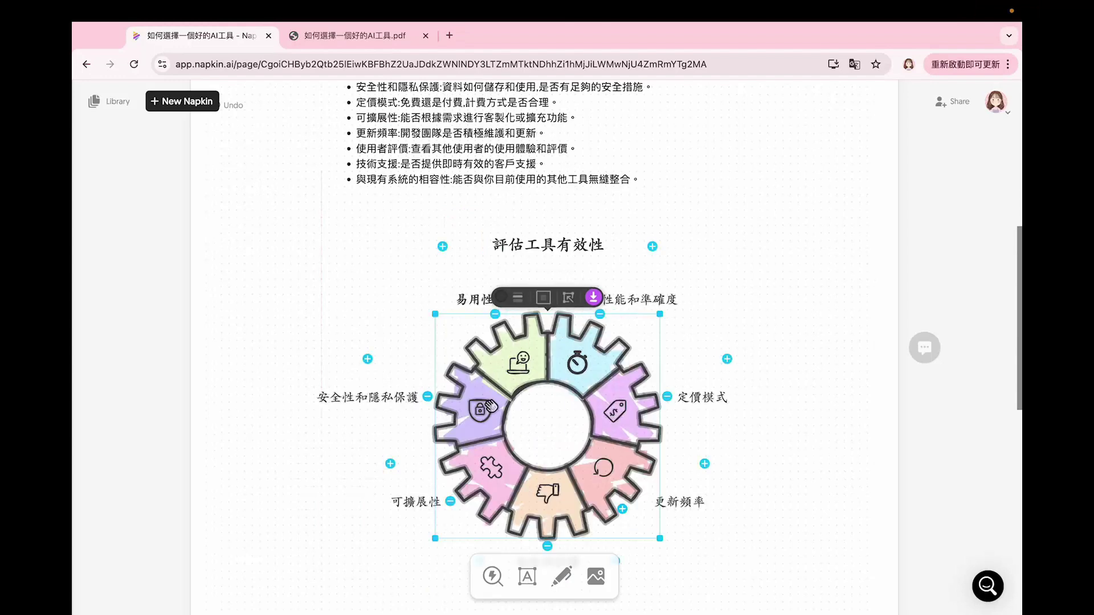
{"action": "left_click", "coordinate": [494, 315]}
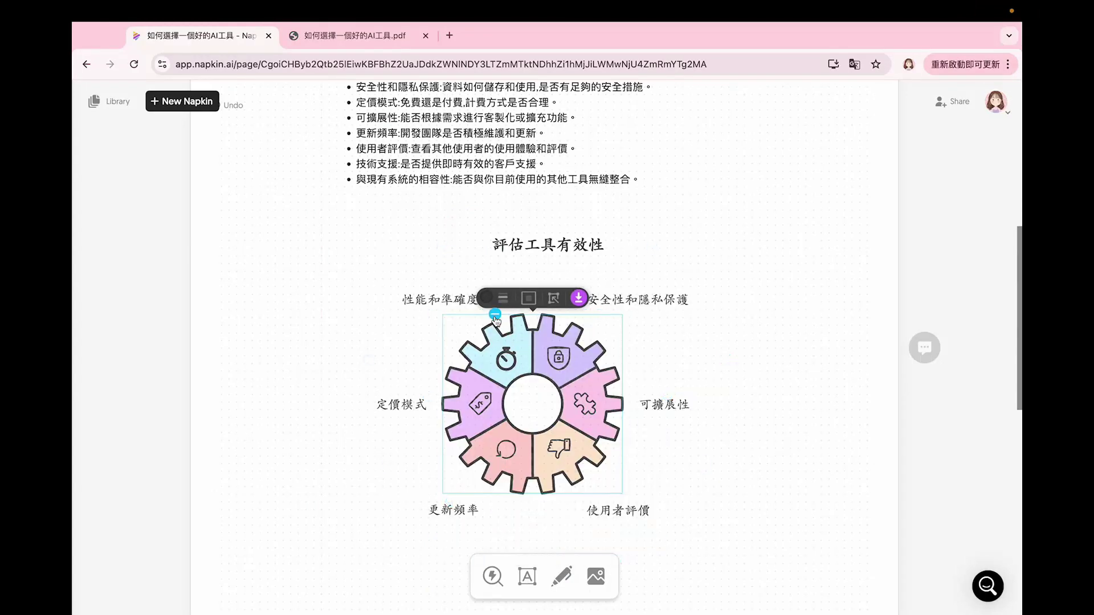
{"action": "left_click", "coordinate": [739, 329]}
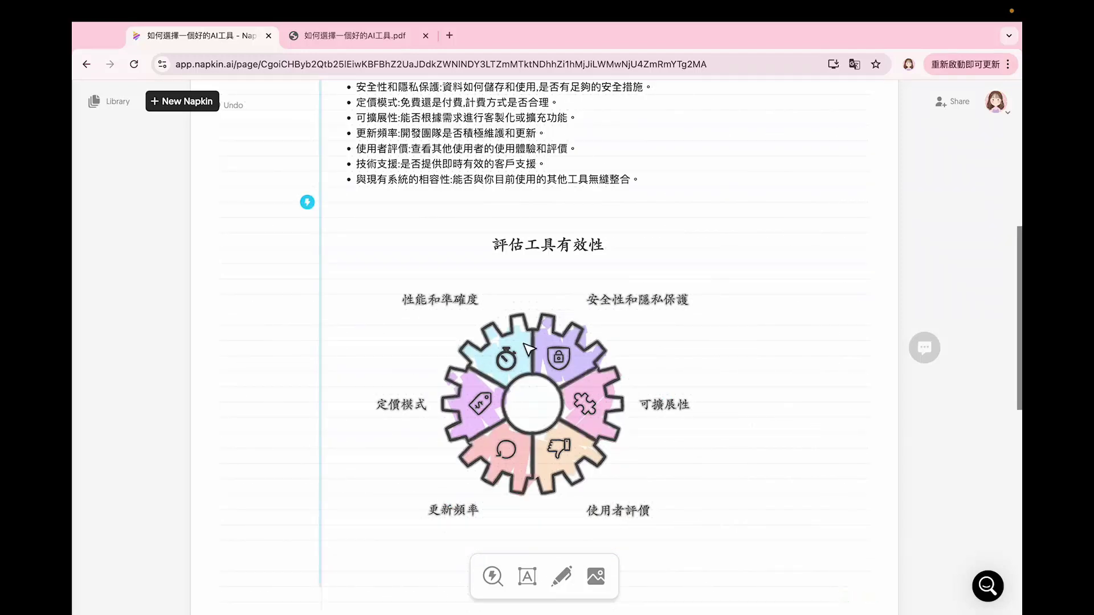
{"action": "left_click", "coordinate": [529, 349]}
{"action": "left_click", "coordinate": [533, 519]}
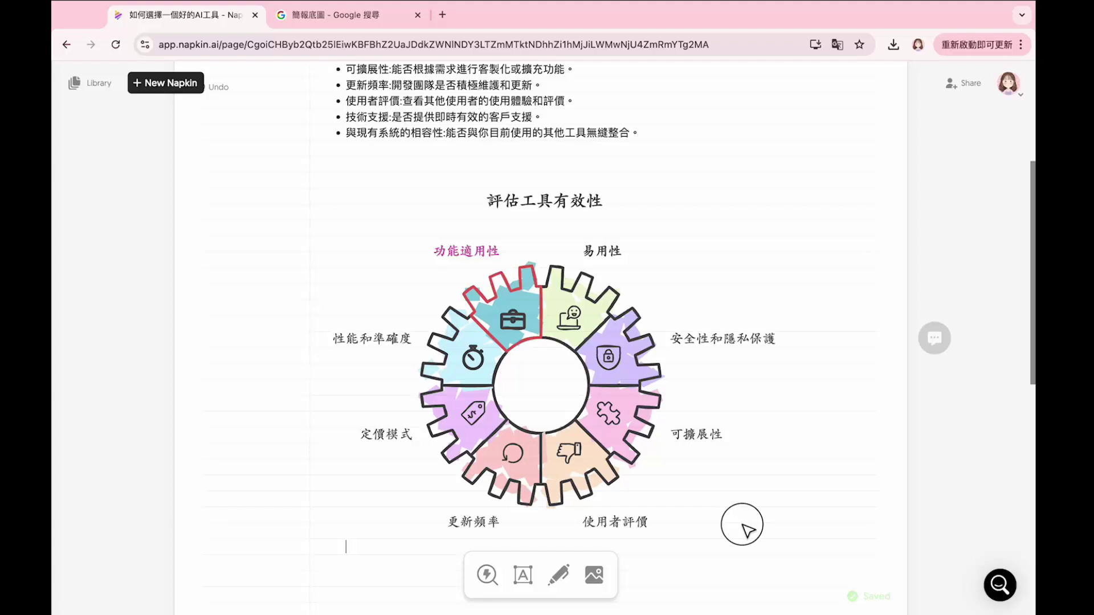
- Select the gear diagram and set its export to PNG in Light mode
{"action": "left_click_drag", "start_coordinate": [832, 551], "coordinate": [307, 166]}
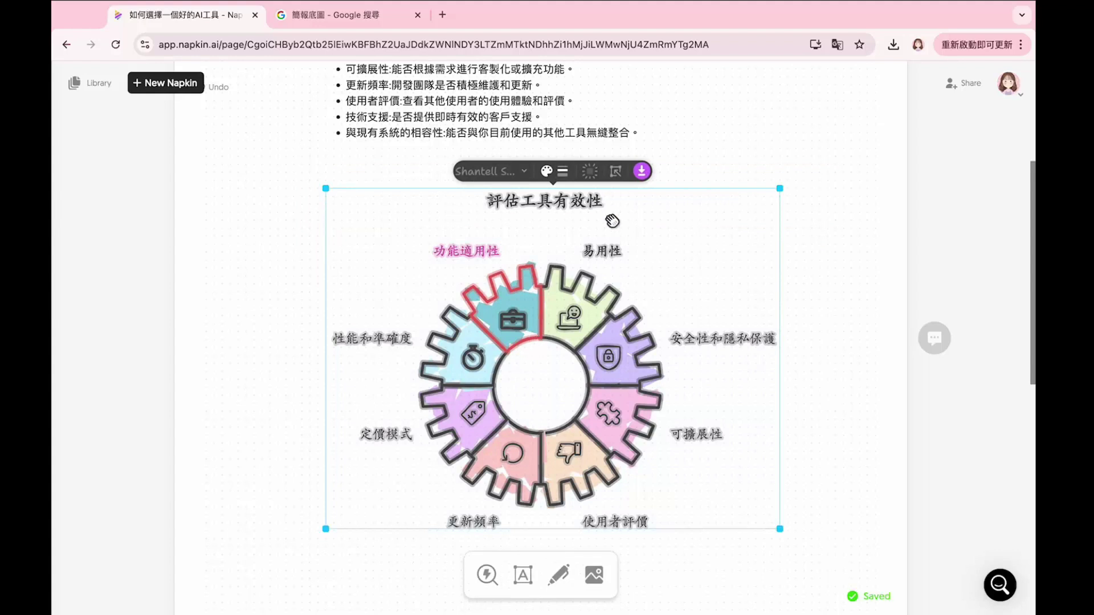
{"action": "left_click", "coordinate": [640, 171]}
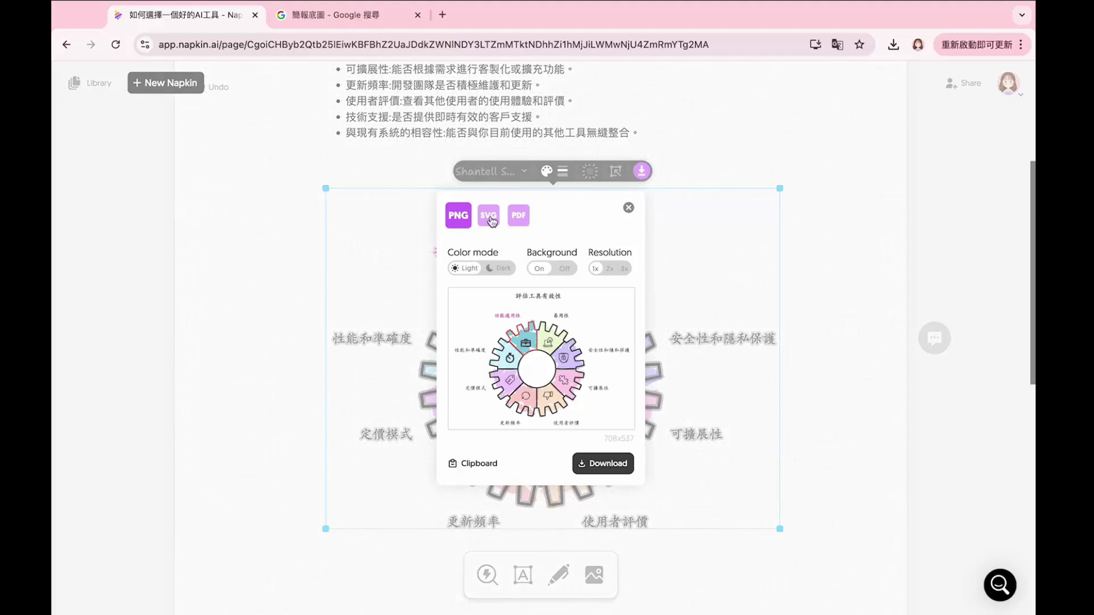
{"action": "left_click", "coordinate": [525, 222]}
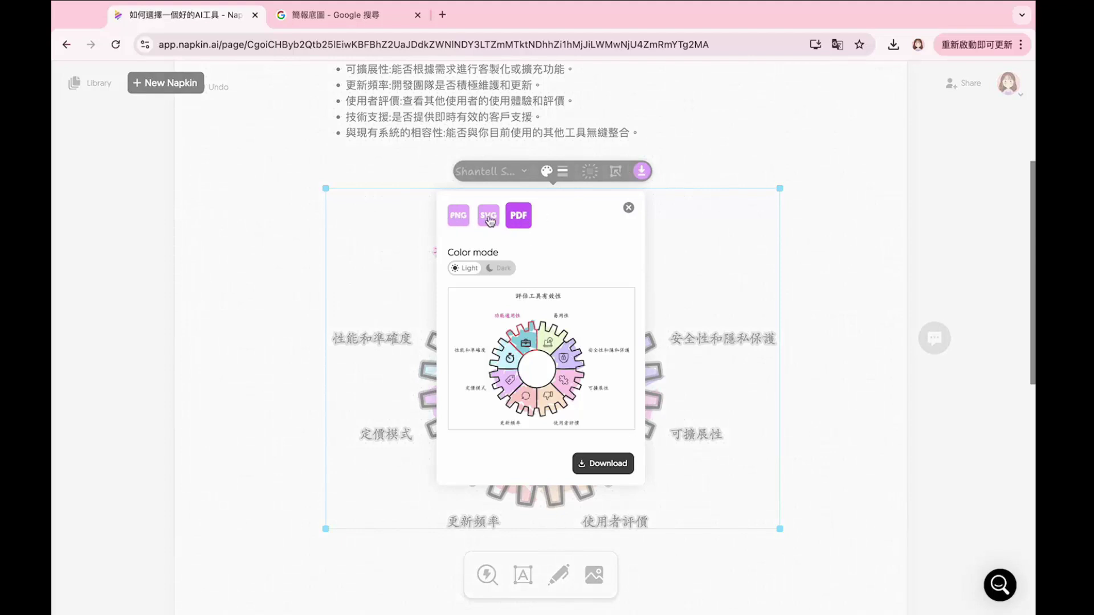
{"action": "left_click", "coordinate": [488, 219]}
{"action": "left_click", "coordinate": [465, 222]}
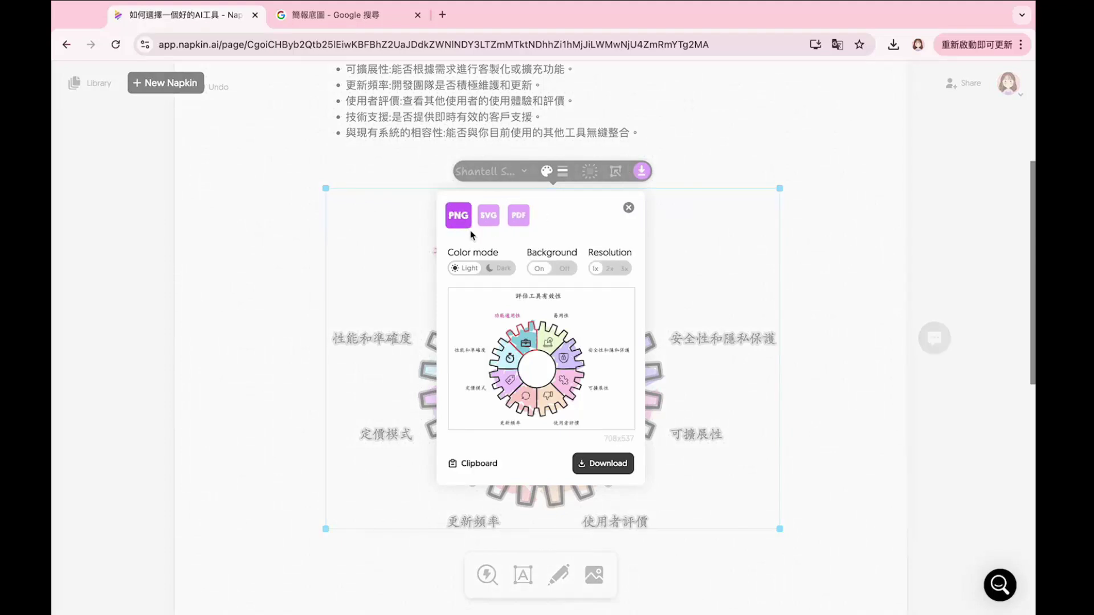
{"action": "left_click", "coordinate": [498, 269]}
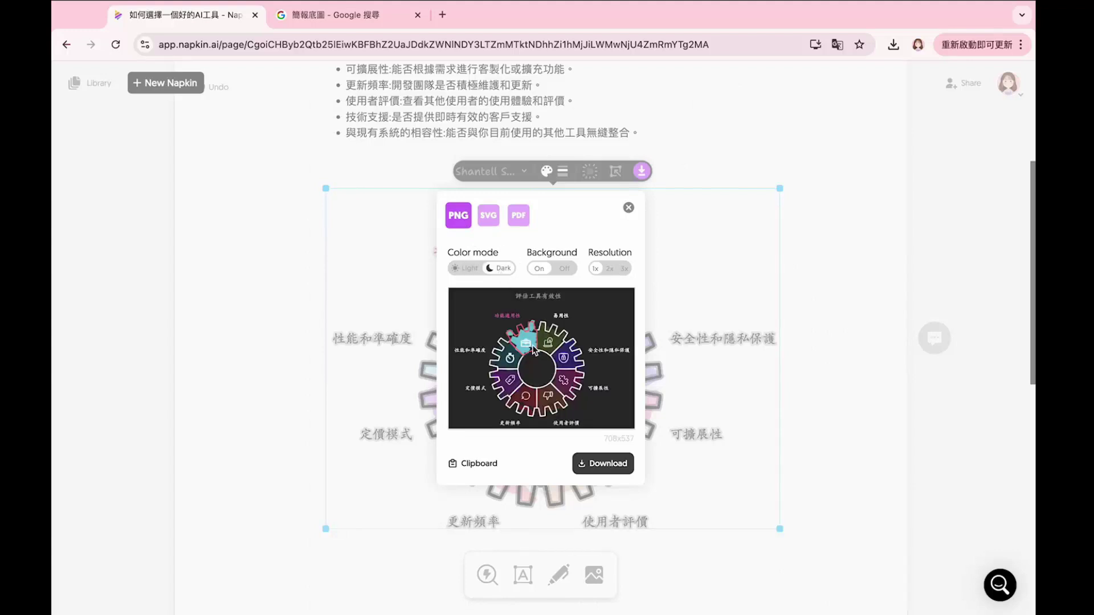
{"action": "left_click", "coordinate": [468, 269]}
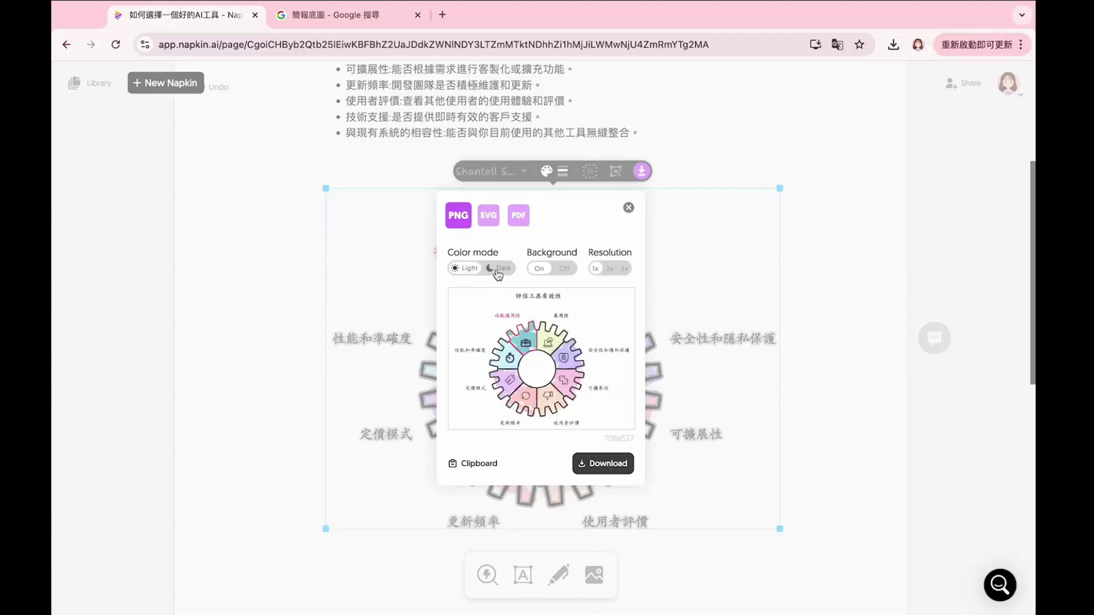
{"action": "left_click", "coordinate": [498, 269]}
{"action": "left_click", "coordinate": [475, 268]}
- Turn the export background off, set resolution to 3x, and copy to clipboard
{"action": "left_click", "coordinate": [558, 269]}
{"action": "left_click", "coordinate": [608, 269]}
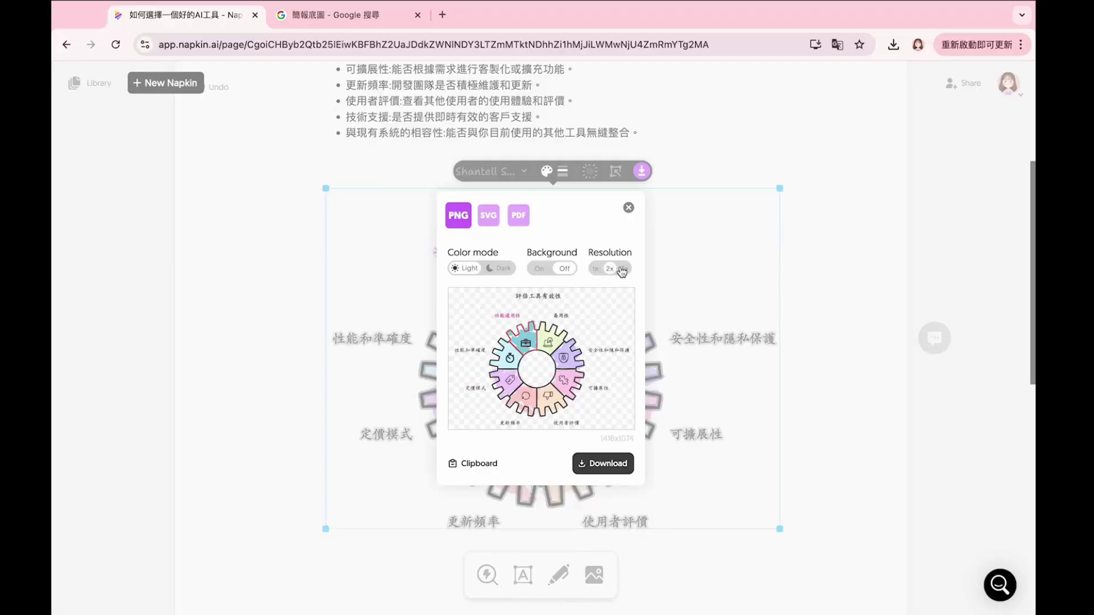
{"action": "left_click", "coordinate": [623, 268]}
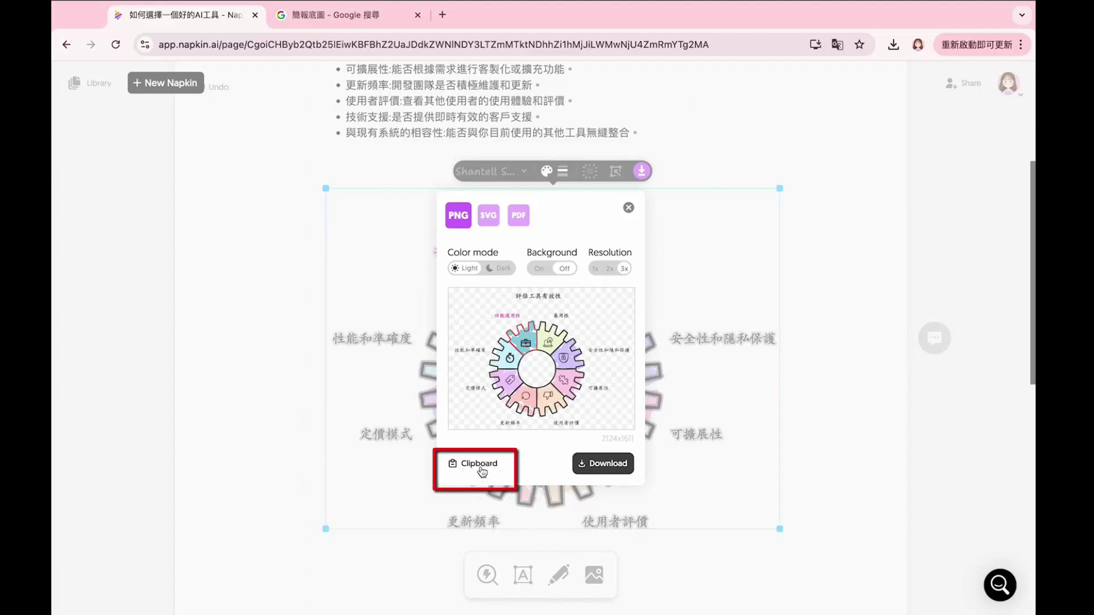
{"action": "left_click", "coordinate": [482, 470]}
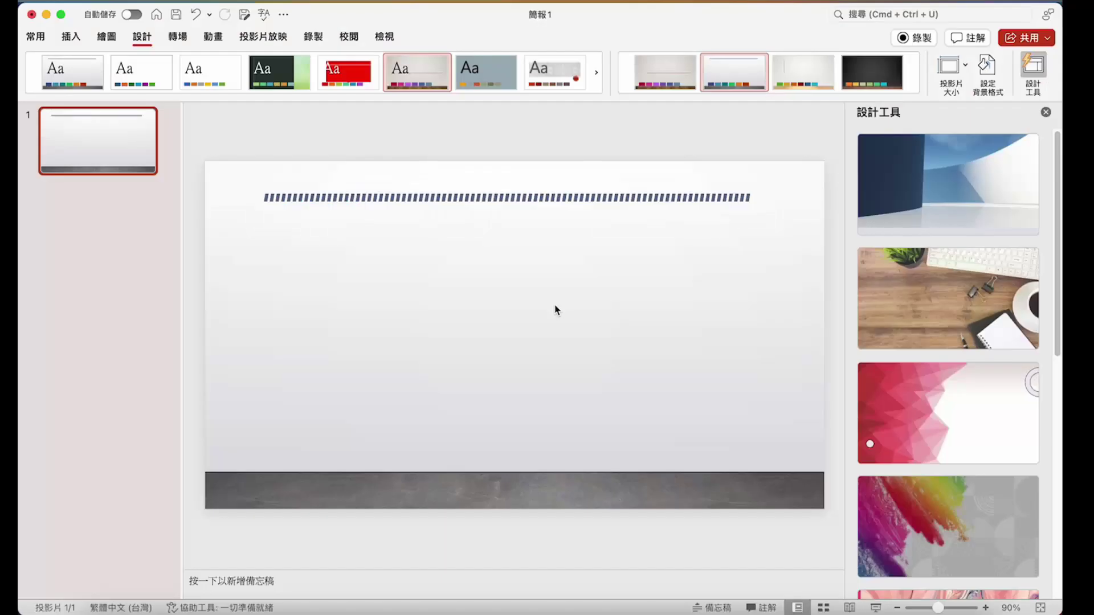
- Paste the gear diagram onto slide 1 and download an SVG copy from Napkin
{"action": "key", "text": "super+v"}
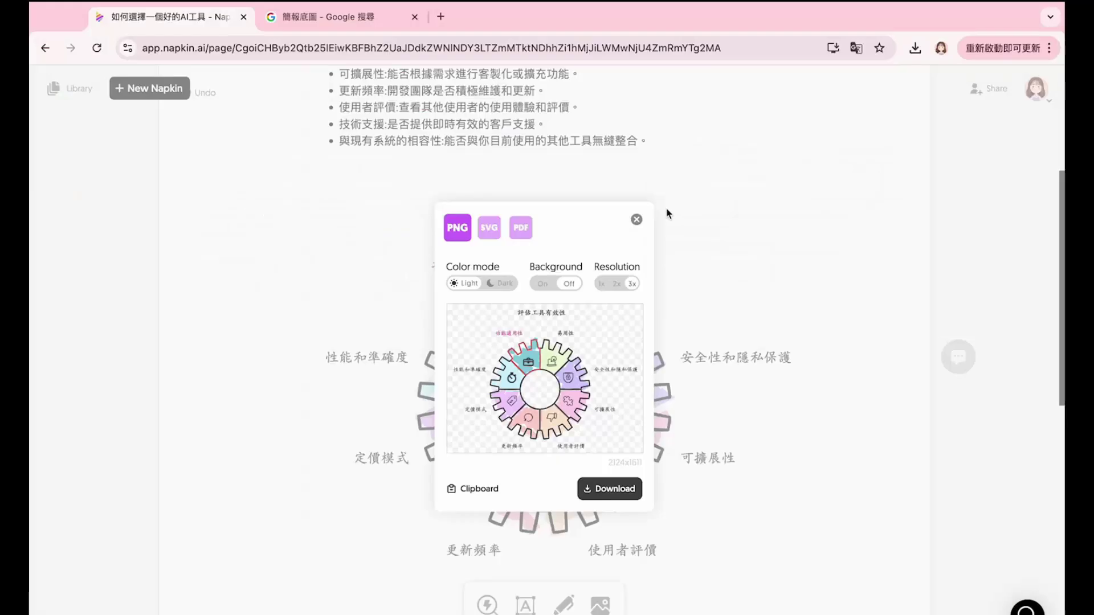
{"action": "left_click", "coordinate": [489, 229]}
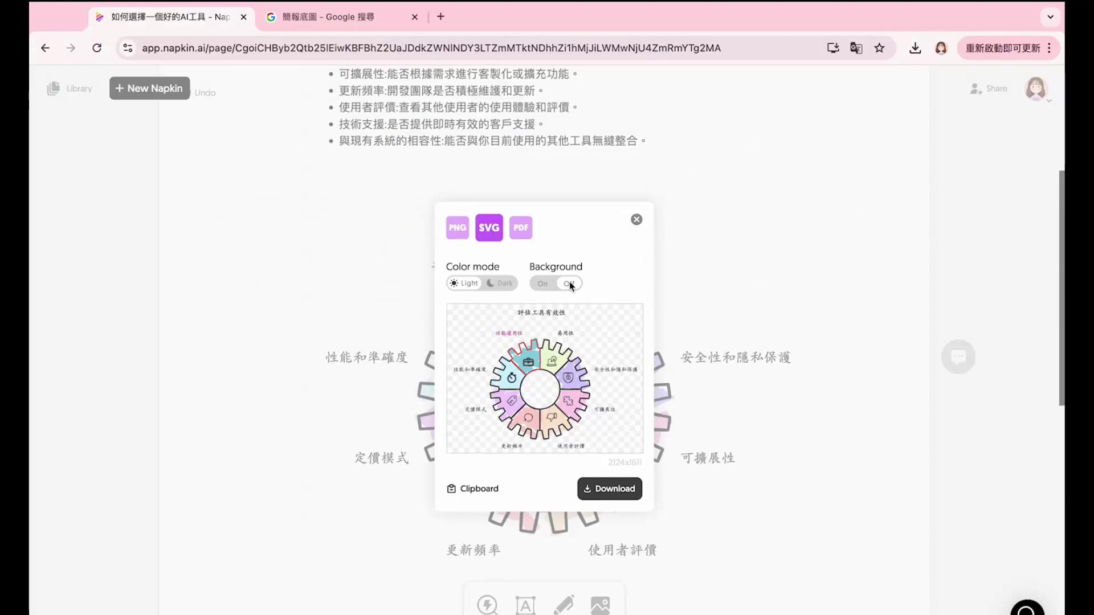
{"action": "left_click", "coordinate": [617, 492]}
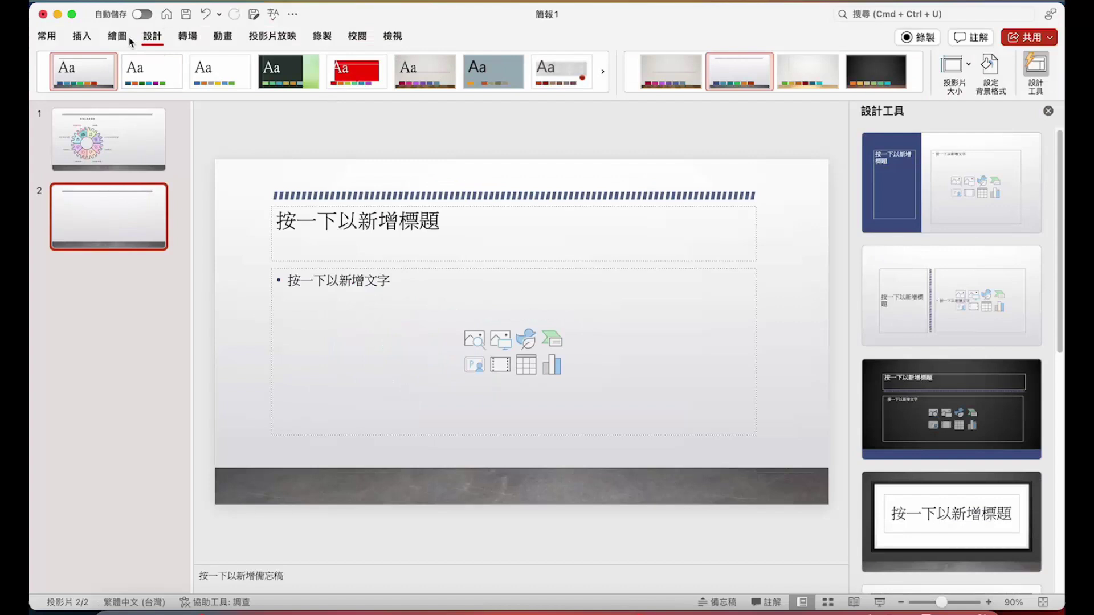
- Insert the napkin-selection.svg gear diagram onto slide 2 from a file
{"action": "left_click", "coordinate": [82, 35]}
{"action": "left_click", "coordinate": [150, 64]}
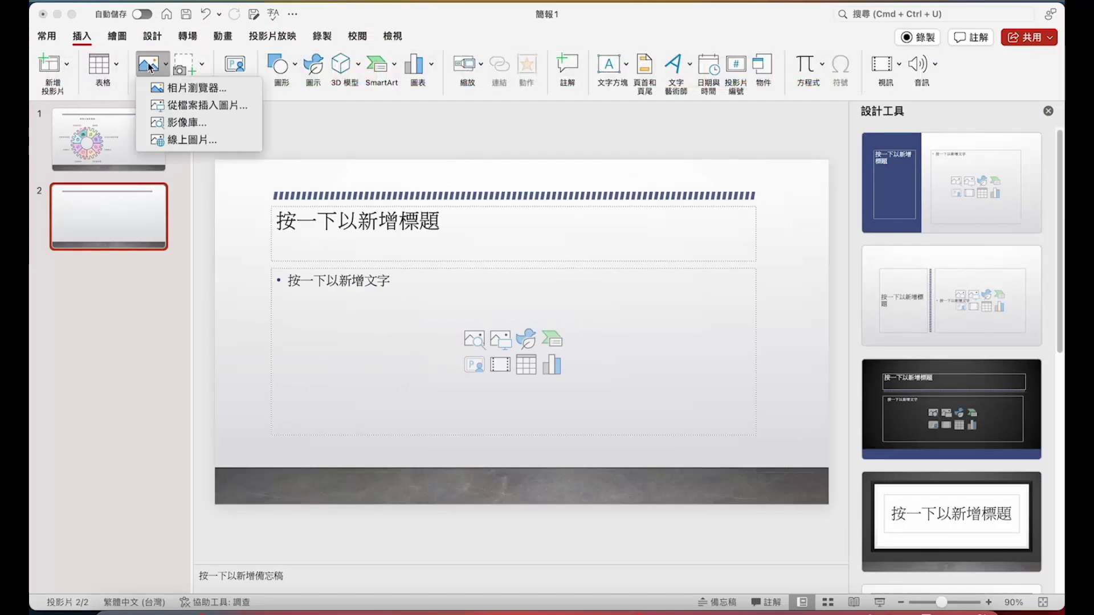
{"action": "left_click", "coordinate": [174, 106]}
{"action": "left_click", "coordinate": [600, 174]}
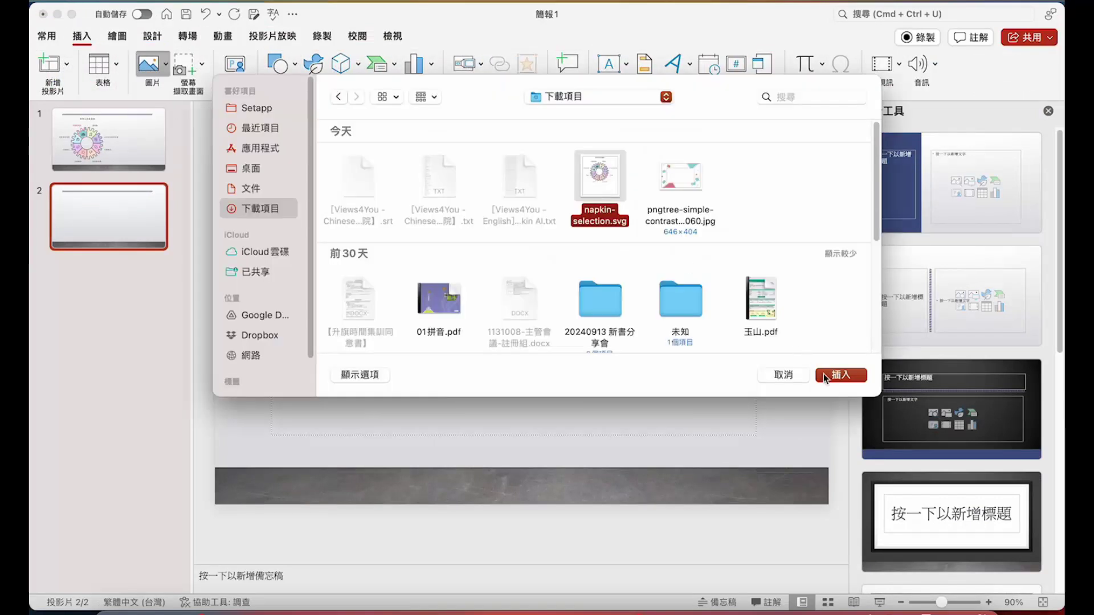
{"action": "left_click", "coordinate": [829, 378]}
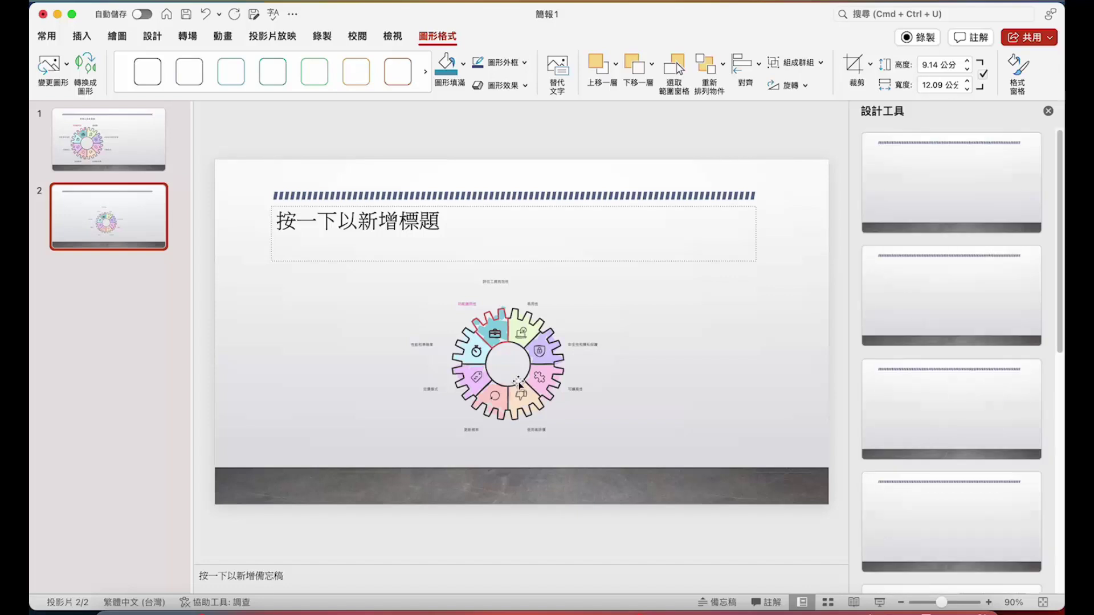
- Convert the gear picture into editable shapes and ungroup it into individual pieces
{"action": "right_click", "coordinate": [519, 296]}
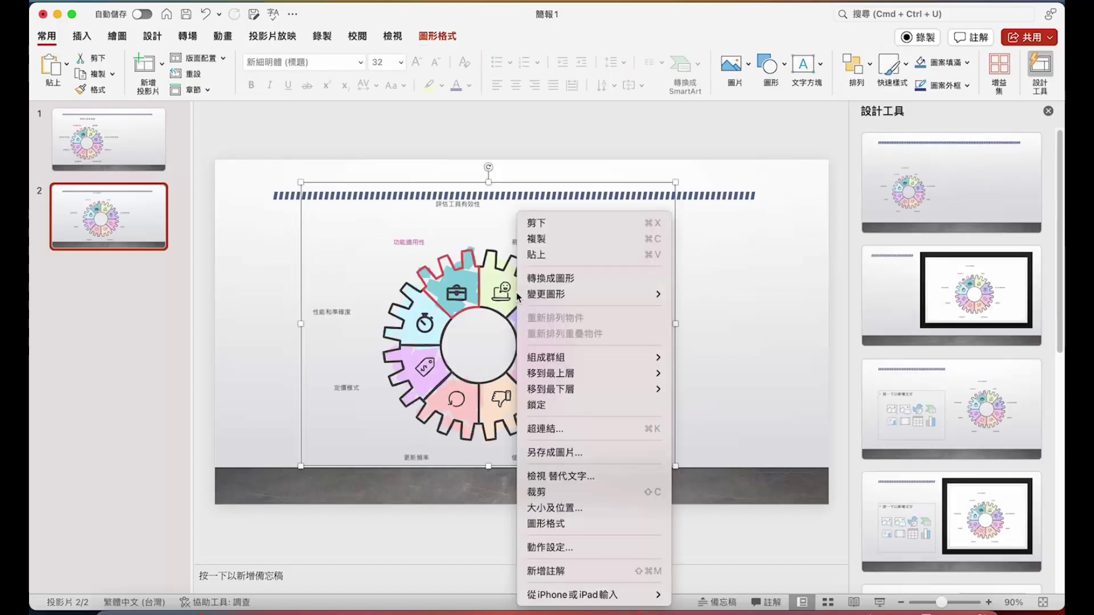
{"action": "mouse_move", "coordinate": [564, 358]}
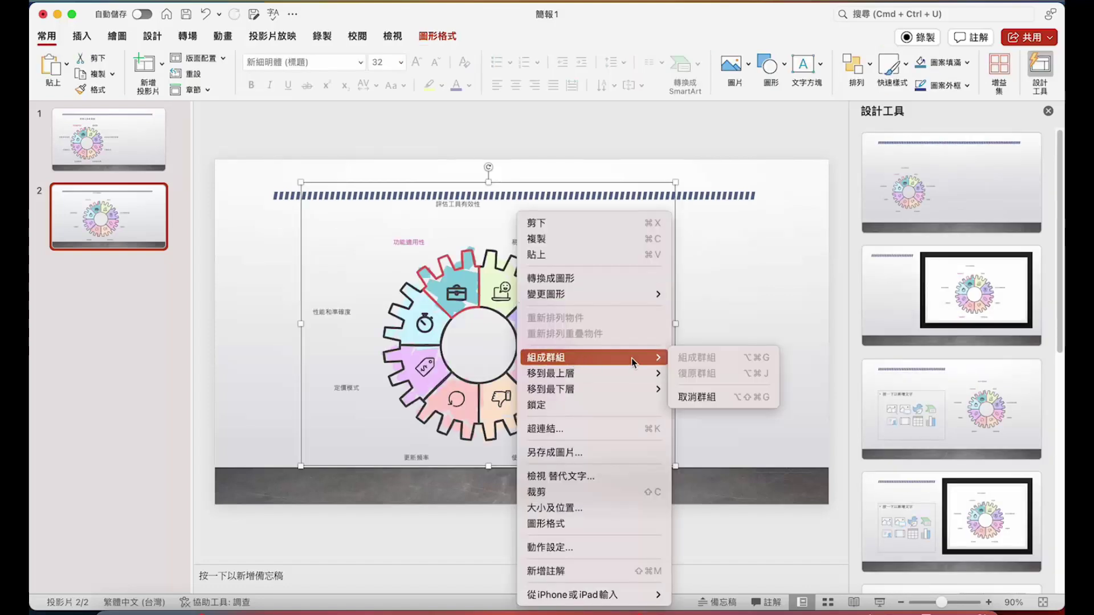
{"action": "left_click", "coordinate": [719, 397]}
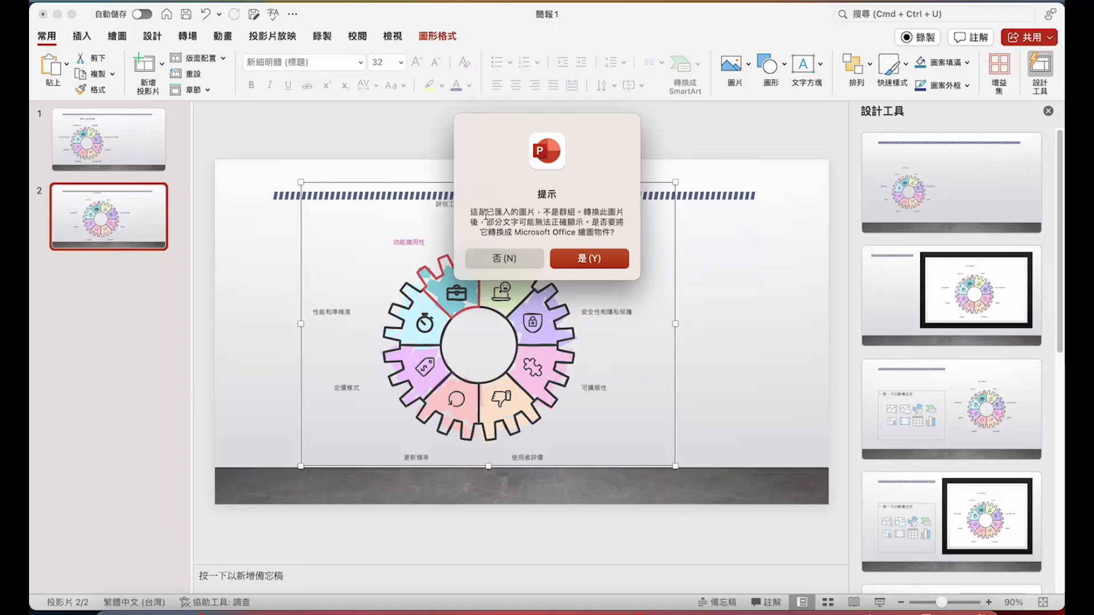
{"action": "left_click", "coordinate": [587, 258]}
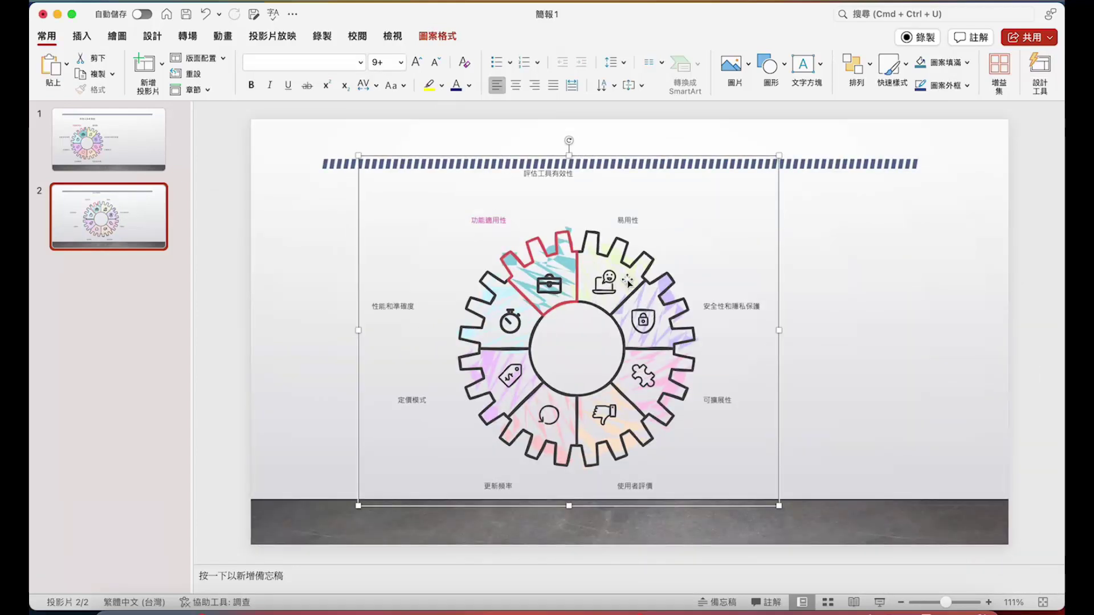
{"action": "right_click", "coordinate": [619, 259]}
{"action": "mouse_move", "coordinate": [643, 318]}
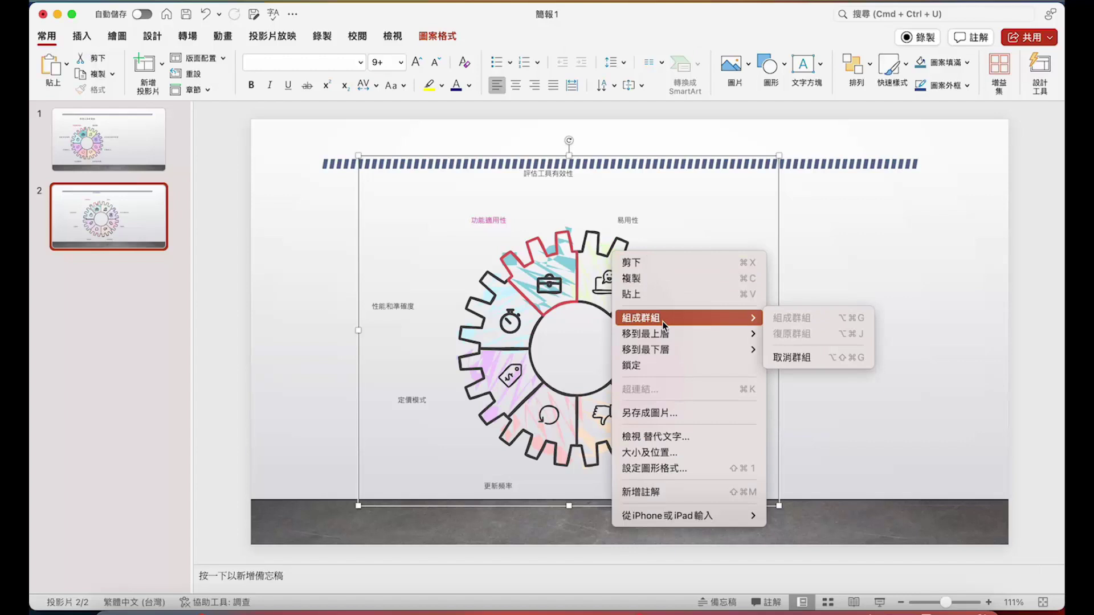
{"action": "left_click", "coordinate": [789, 359]}
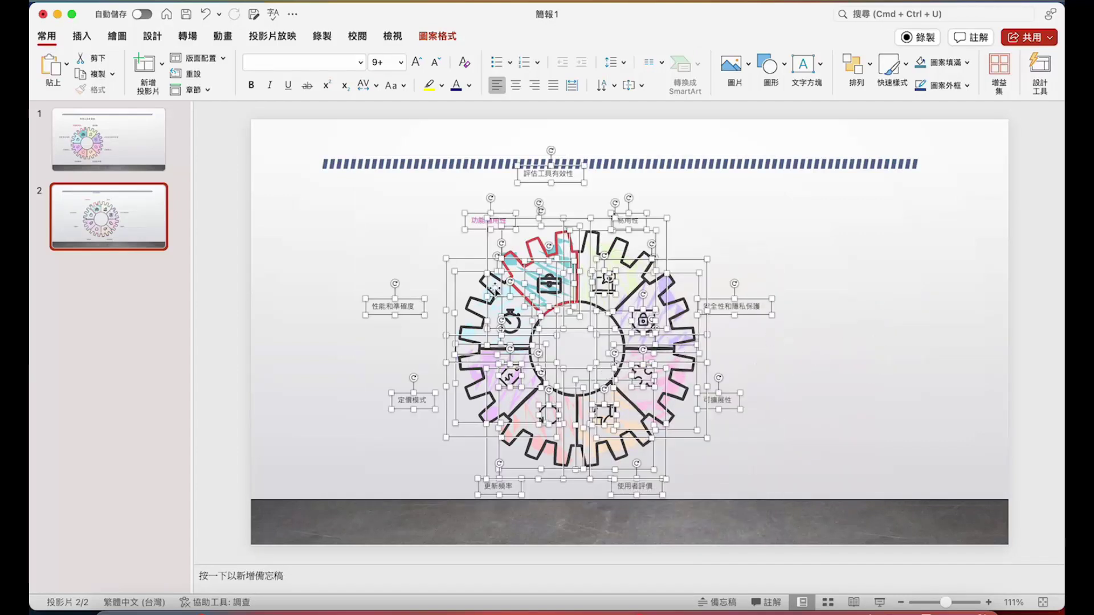
{"action": "left_click", "coordinate": [818, 322]}
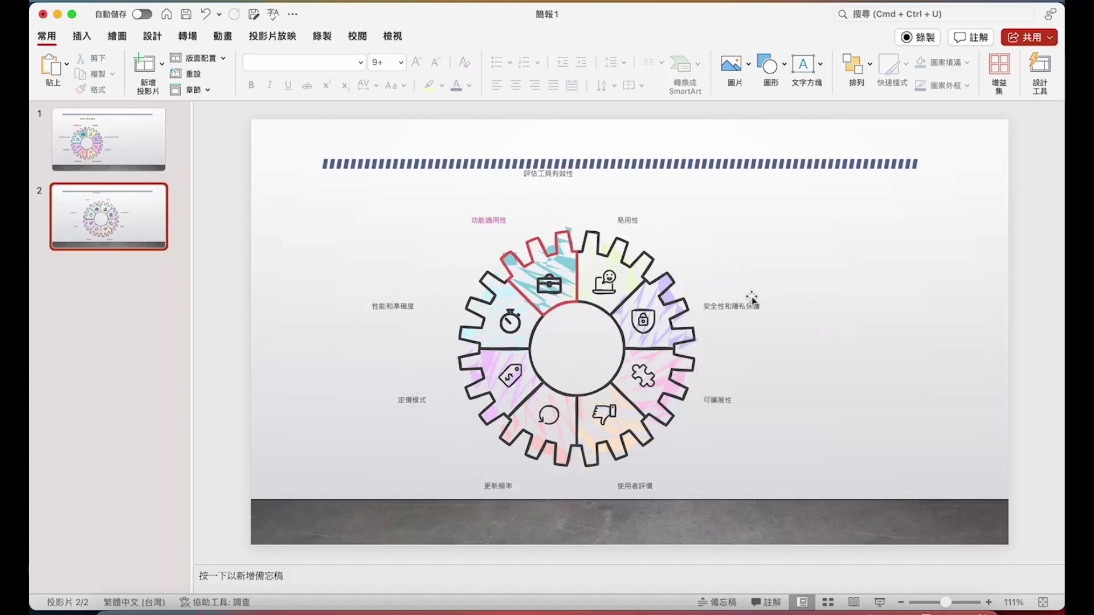
- Reposition the 安全性和隱私保護 label, the lock segment's purple fill and the 易用性 segment
{"action": "left_click", "coordinate": [752, 298]}
{"action": "left_click_drag", "start_coordinate": [752, 298], "coordinate": [785, 281]}
{"action": "left_click", "coordinate": [674, 313]}
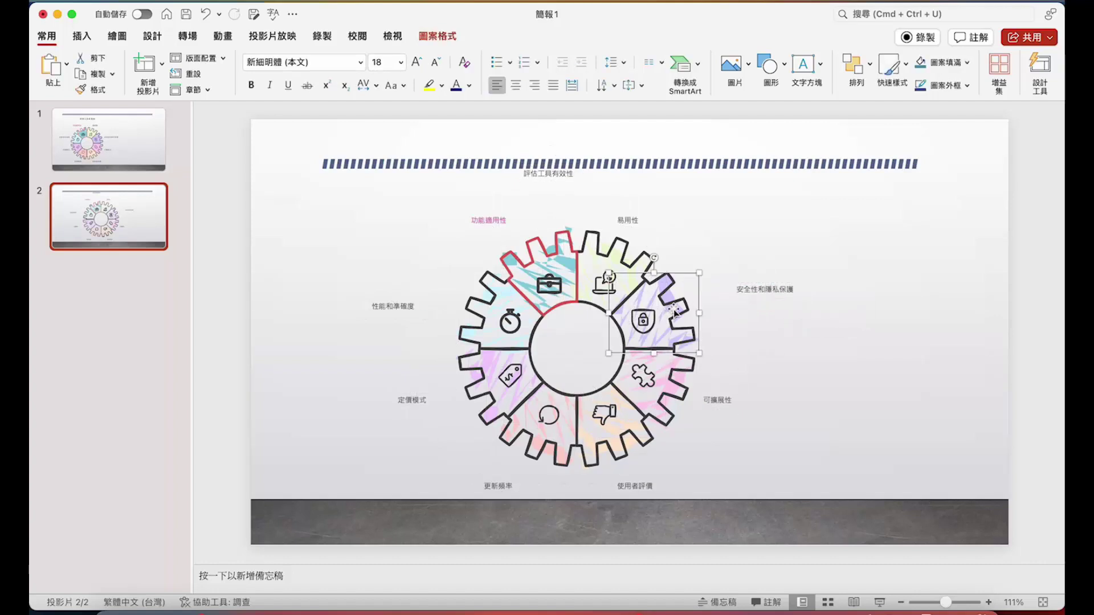
{"action": "mouse_move", "coordinate": [674, 312]}
{"action": "left_mouse_down"}
{"action": "mouse_move", "coordinate": [717, 290]}
{"action": "mouse_move", "coordinate": [670, 310]}
{"action": "left_mouse_up"}
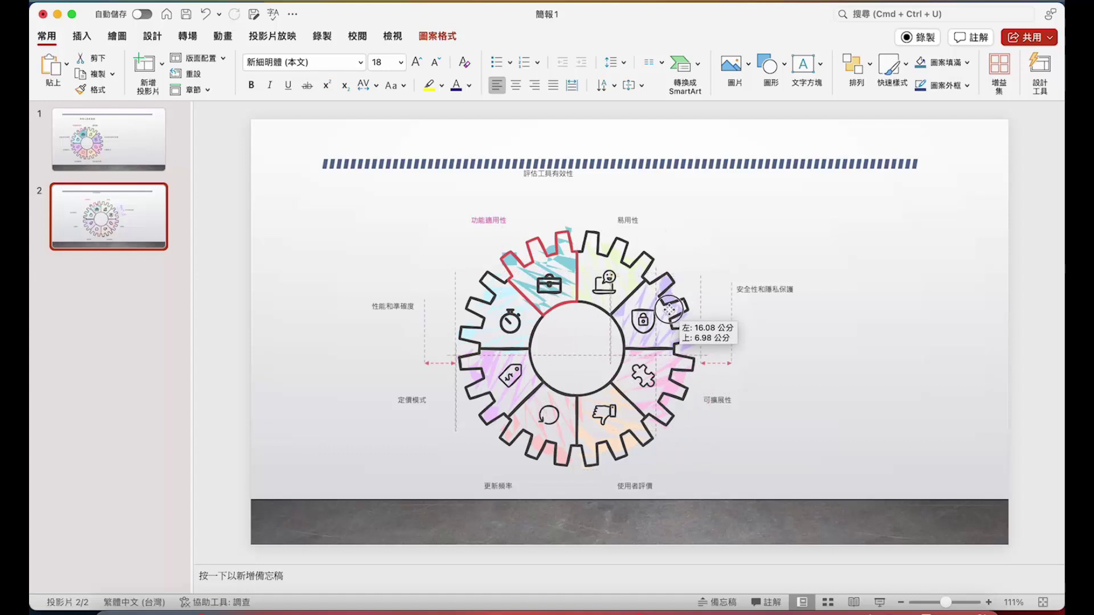
{"action": "left_click_drag", "start_coordinate": [669, 310], "coordinate": [673, 312]}
{"action": "left_click", "coordinate": [592, 278]}
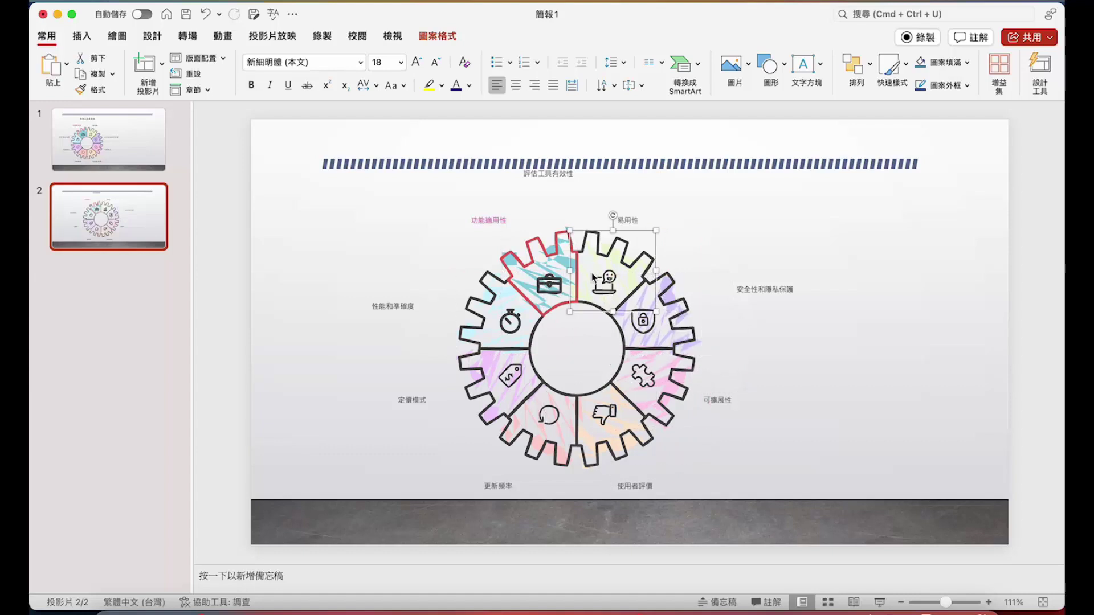
{"action": "left_click_drag", "start_coordinate": [593, 277], "coordinate": [591, 268]}
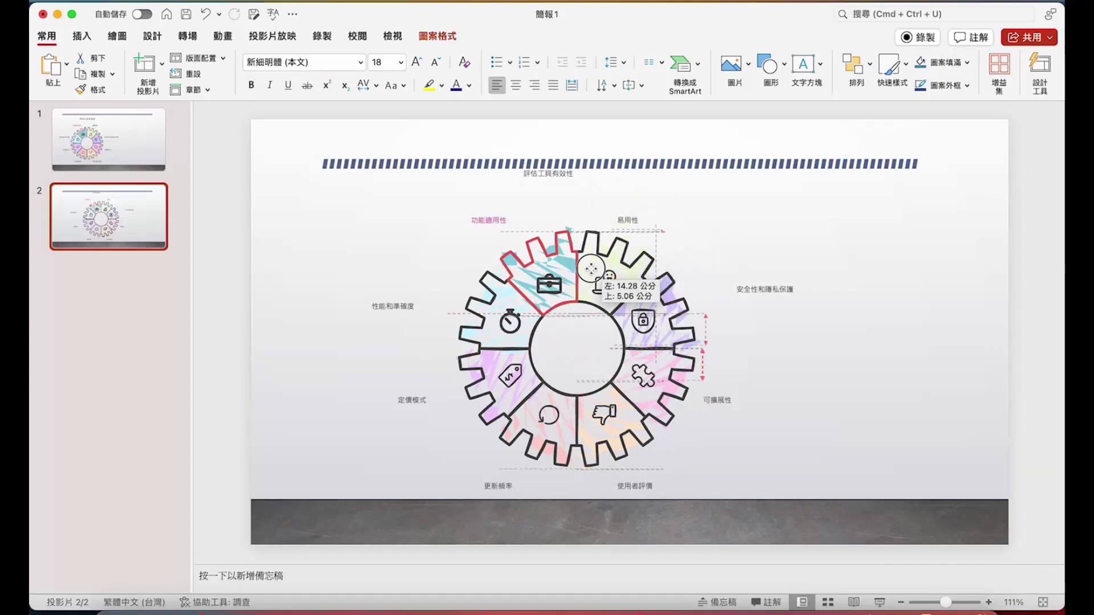
{"action": "left_click_drag", "start_coordinate": [590, 269], "coordinate": [589, 271]}
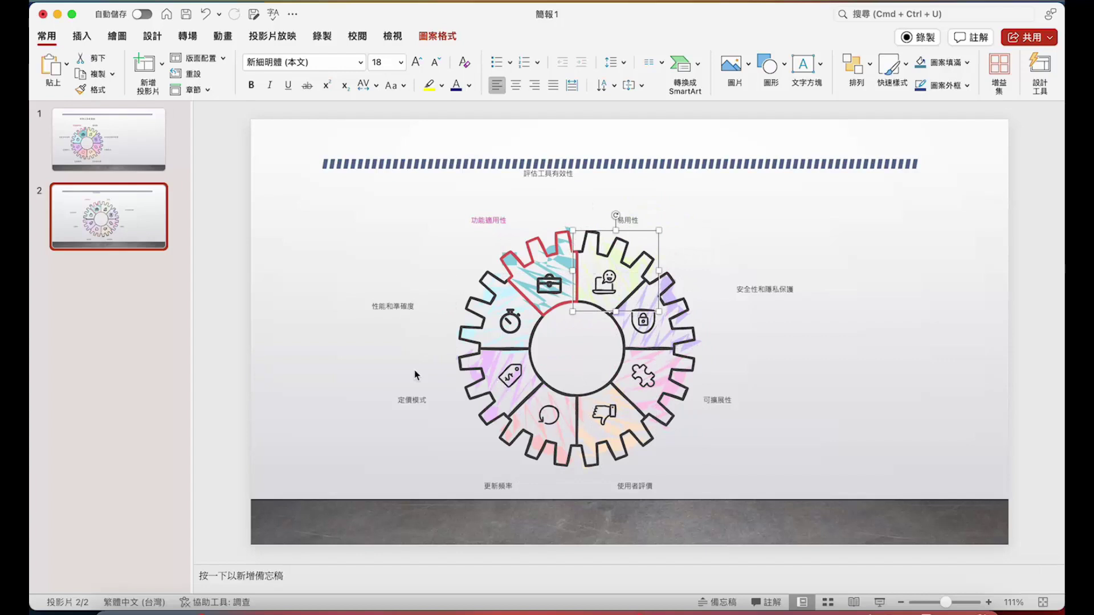
- On slide 2, nudge the stopwatch icon within its segment and select the 功能適用性 and 易用性 labels
{"action": "left_click", "coordinate": [108, 140]}
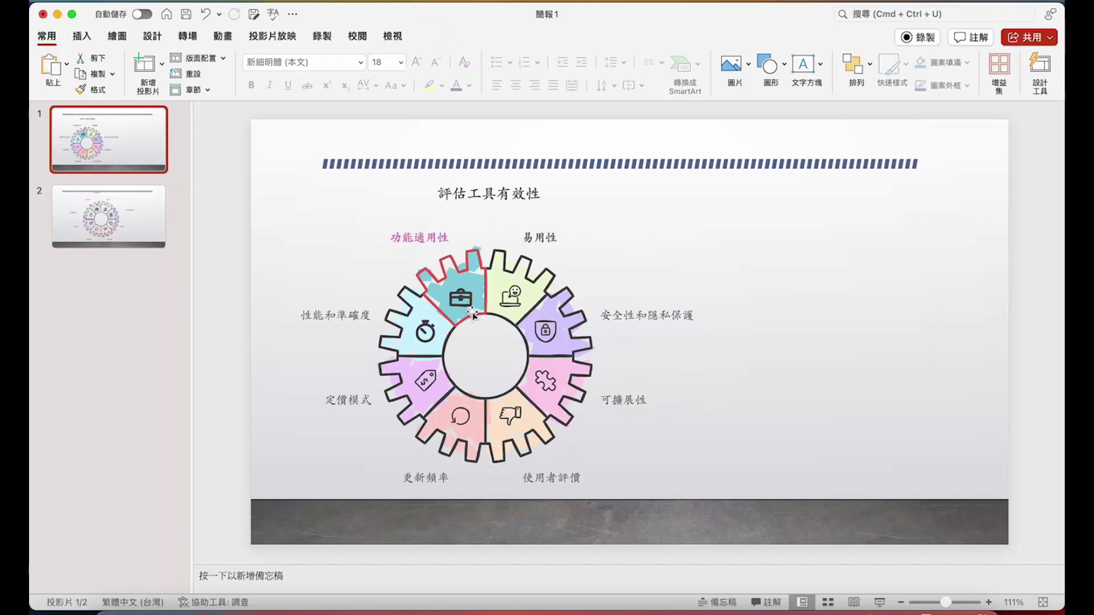
{"action": "left_click", "coordinate": [111, 224]}
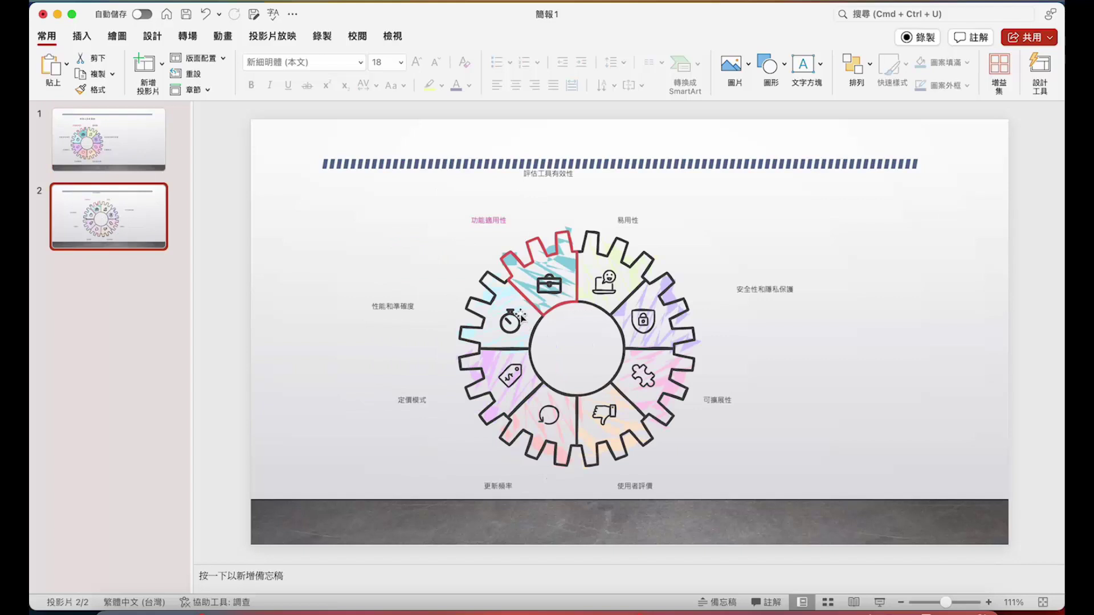
{"action": "left_click_drag", "start_coordinate": [522, 318], "coordinate": [515, 321]}
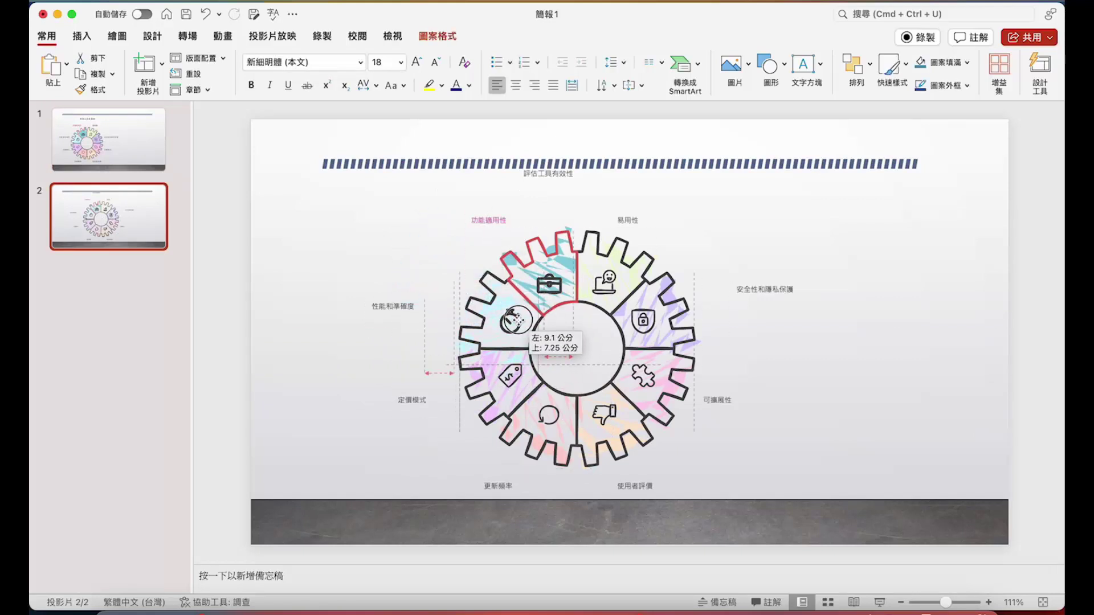
{"action": "left_click_drag", "start_coordinate": [516, 321], "coordinate": [511, 322]}
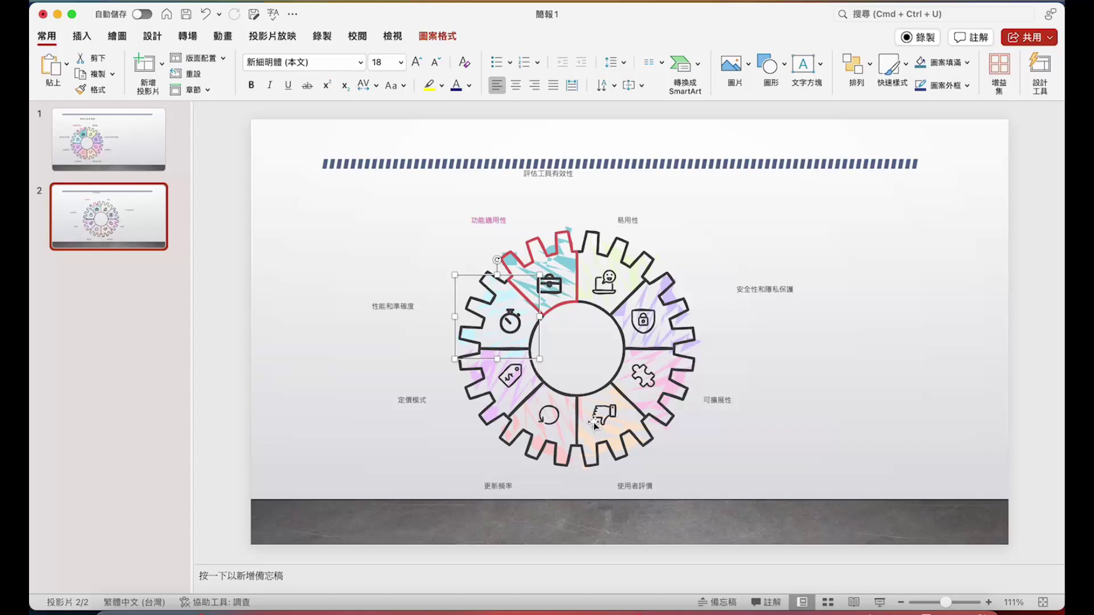
{"action": "left_click", "coordinate": [493, 226]}
{"action": "left_click", "coordinate": [633, 219], "text": "shift"}
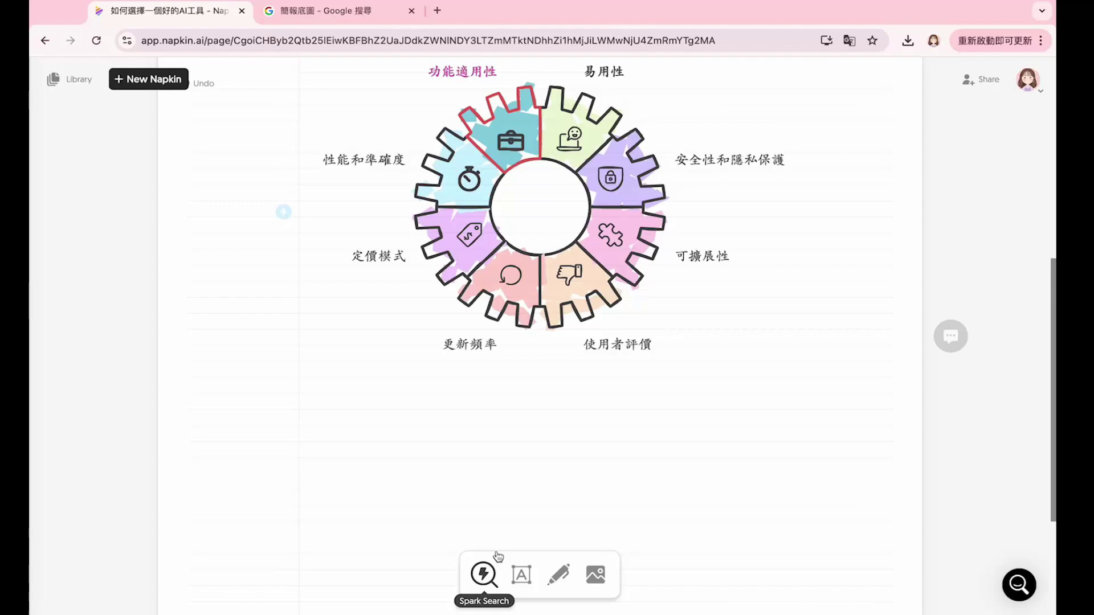
- Search icons for 'computer', insert the printer-2 icon below the gear diagram and enlarge it
{"action": "scroll", "coordinate": [507, 535], "scroll_direction": "down", "scroll_amount": 2}
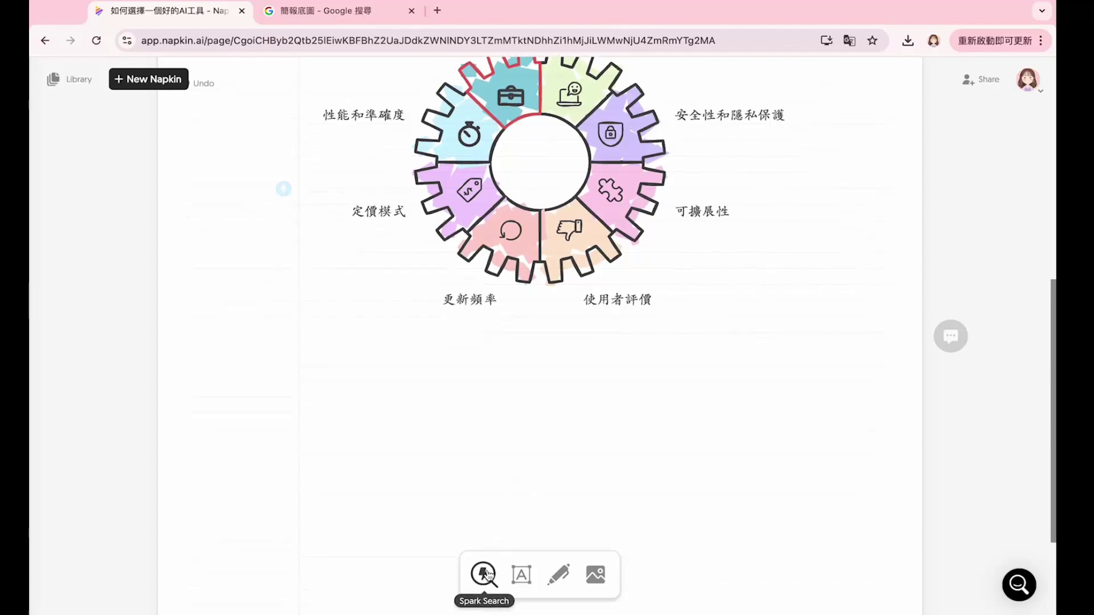
{"action": "left_click", "coordinate": [485, 574]}
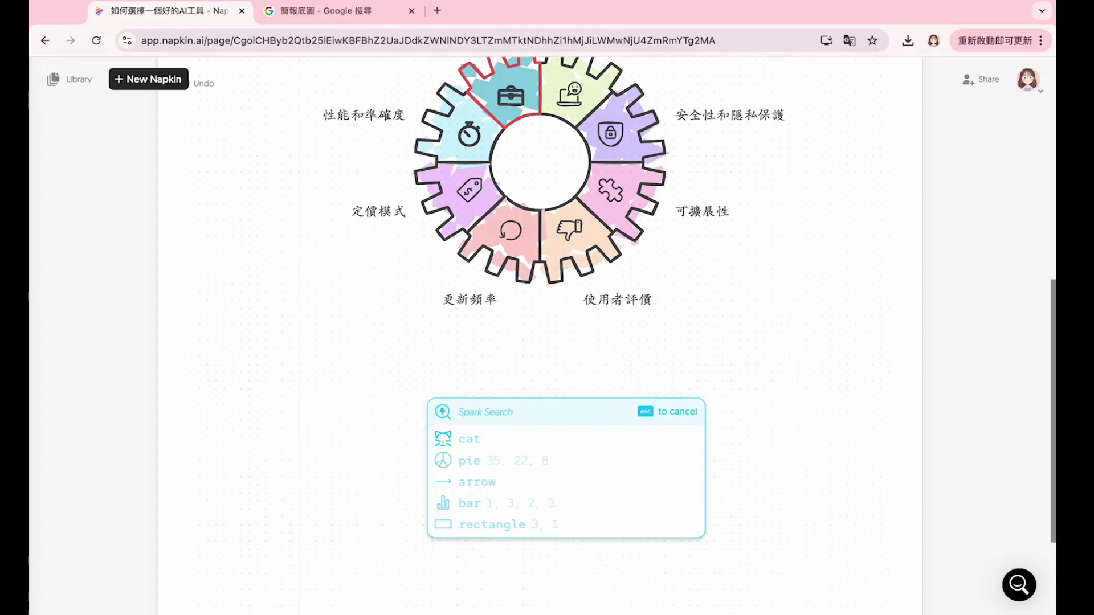
{"action": "type", "text": "rec"}
{"action": "type", "text": "tangle"}
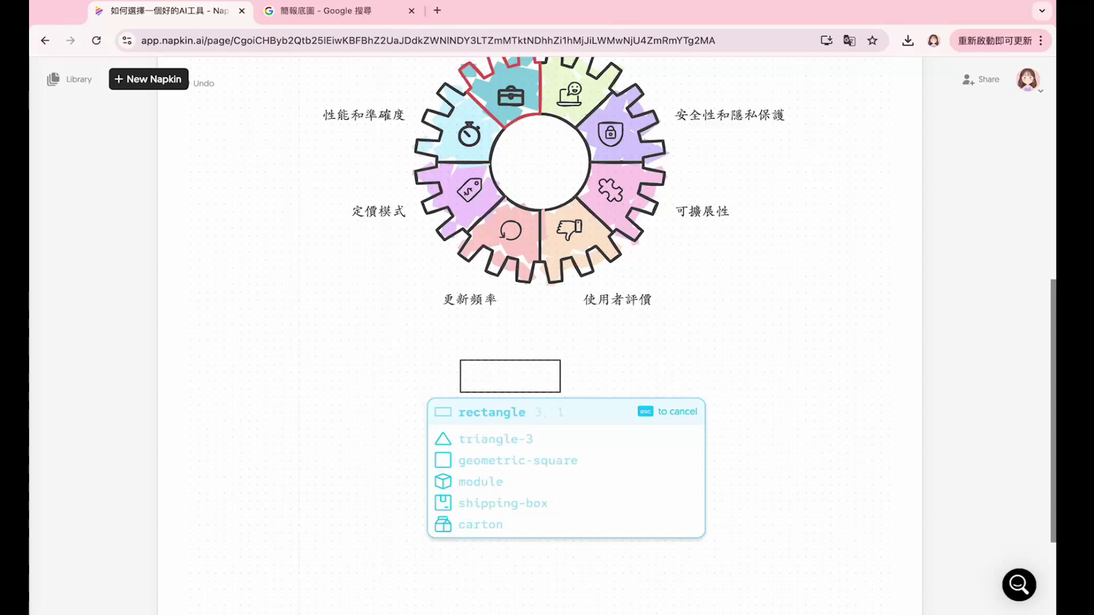
{"action": "type", "text": "computer"}
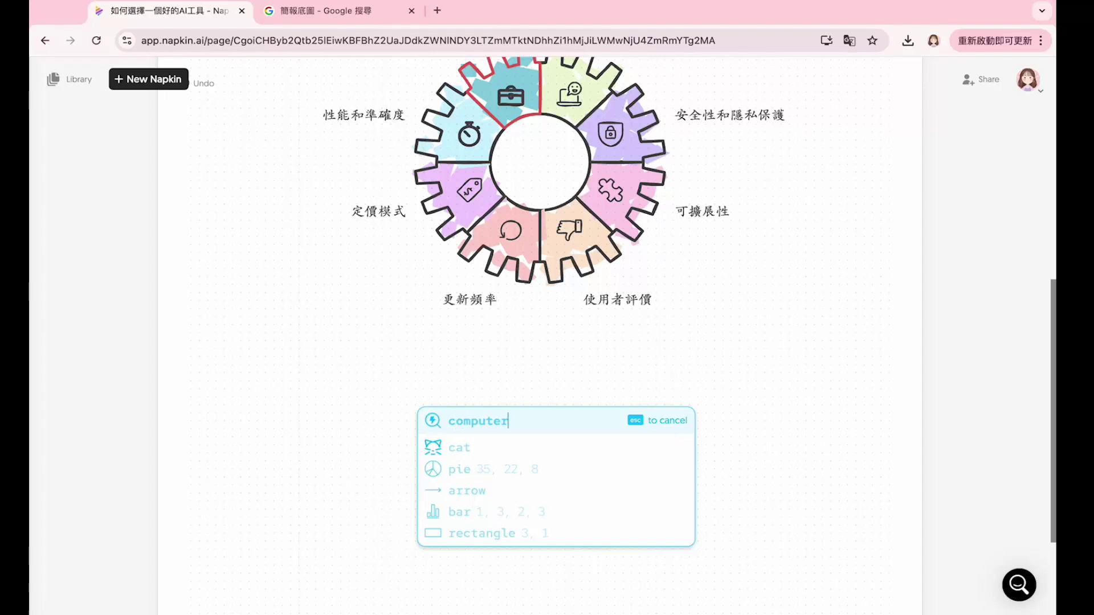
{"action": "key", "text": "Down"}
{"action": "key", "text": "Down"}
{"action": "key", "text": "Down"}
{"action": "key", "text": "Down"}
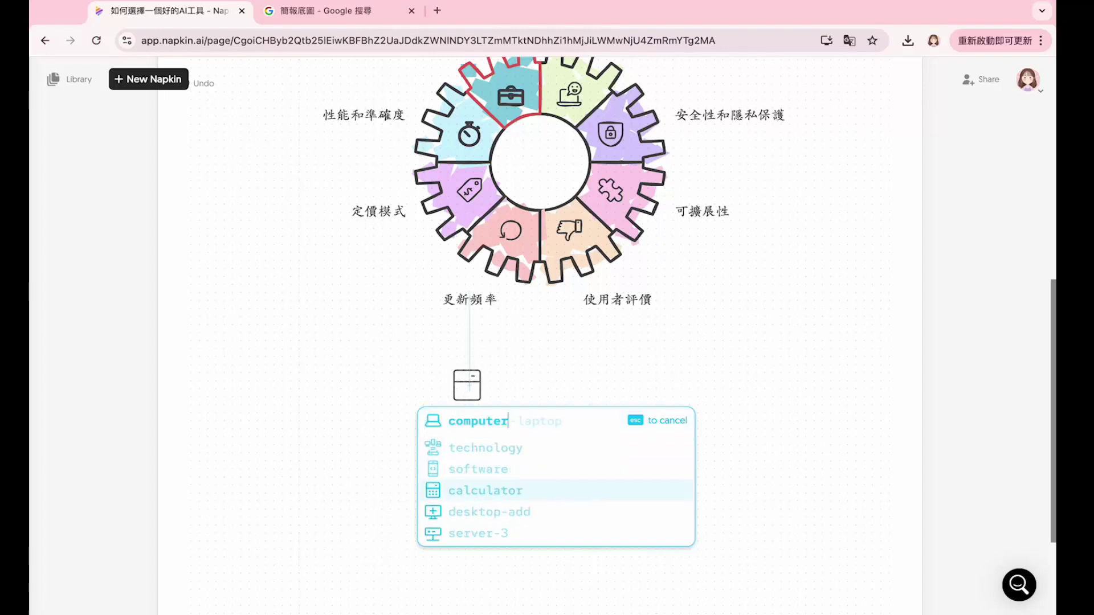
{"action": "key", "text": "Down"}
{"action": "key", "text": "Down"}
{"action": "key", "text": "Down"}
{"action": "key", "text": "Down"}
{"action": "key", "text": "Down"}
{"action": "key", "text": "Down"}
{"action": "key", "text": "Down"}
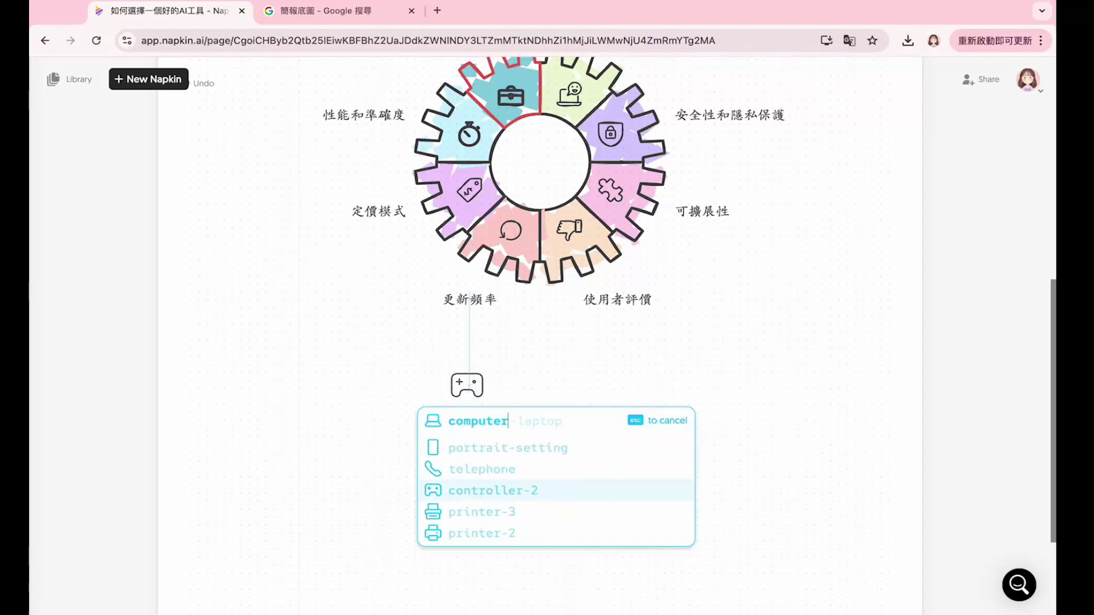
{"action": "key", "text": "Down"}
{"action": "key", "text": "Down"}
{"action": "key", "text": "Return"}
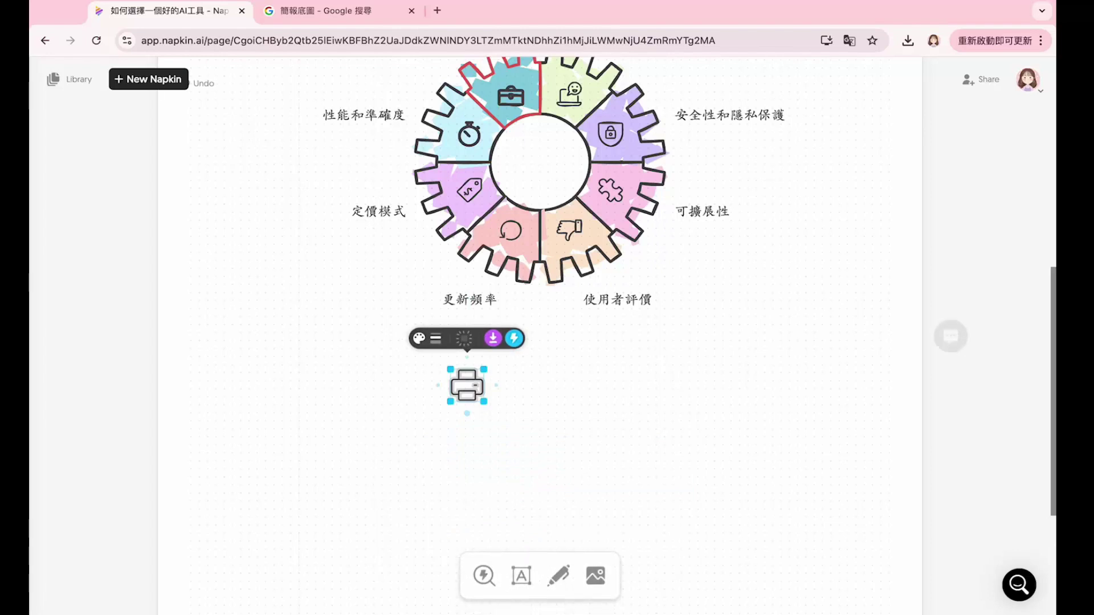
{"action": "left_click_drag", "start_coordinate": [483, 402], "coordinate": [519, 436]}
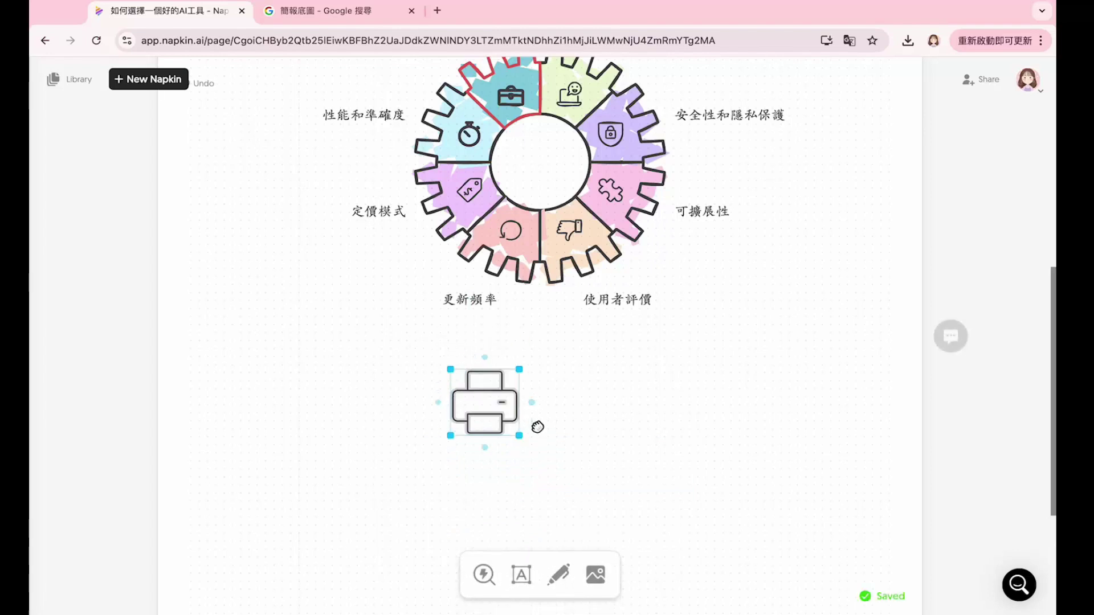
- Add a 'computer' text label beside the printer and sketch freehand strokes below it
{"action": "left_click", "coordinate": [520, 575]}
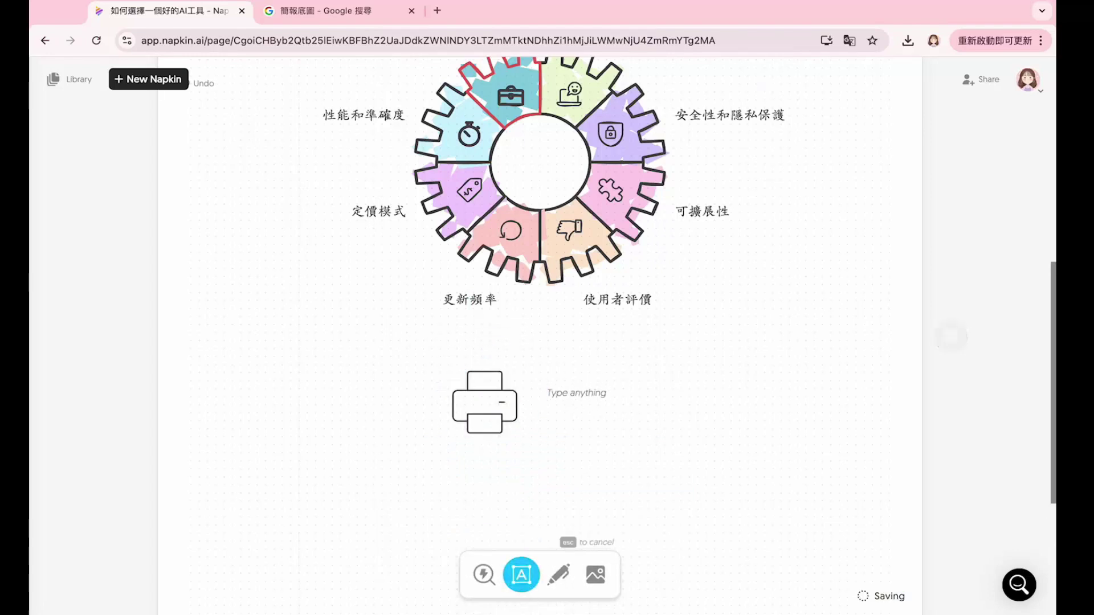
{"action": "type", "text": "comput"}
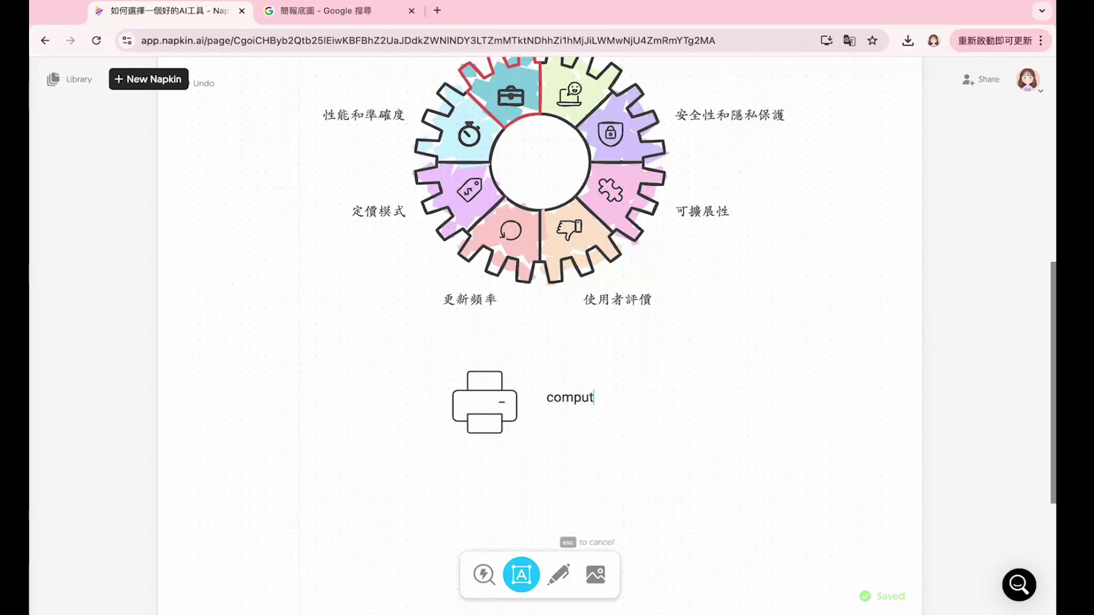
{"action": "type", "text": "er"}
{"action": "left_click", "coordinate": [558, 575]}
{"action": "mouse_move", "coordinate": [532, 453]}
{"action": "left_mouse_down"}
{"action": "mouse_move", "coordinate": [514, 458]}
{"action": "mouse_move", "coordinate": [559, 502]}
{"action": "left_mouse_up"}
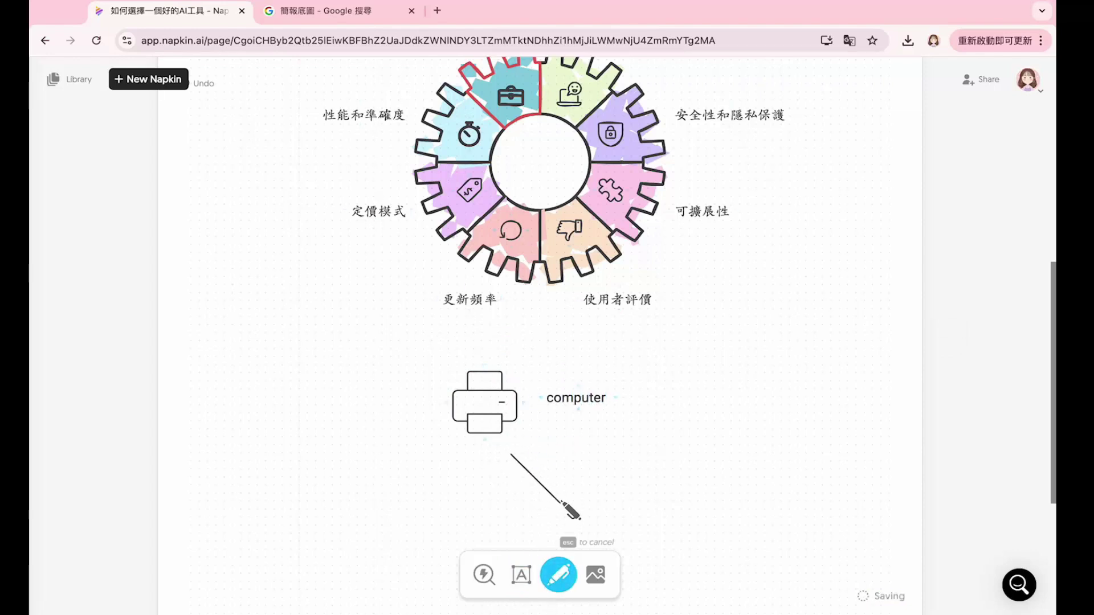
{"action": "left_click_drag", "start_coordinate": [595, 440], "coordinate": [559, 502]}
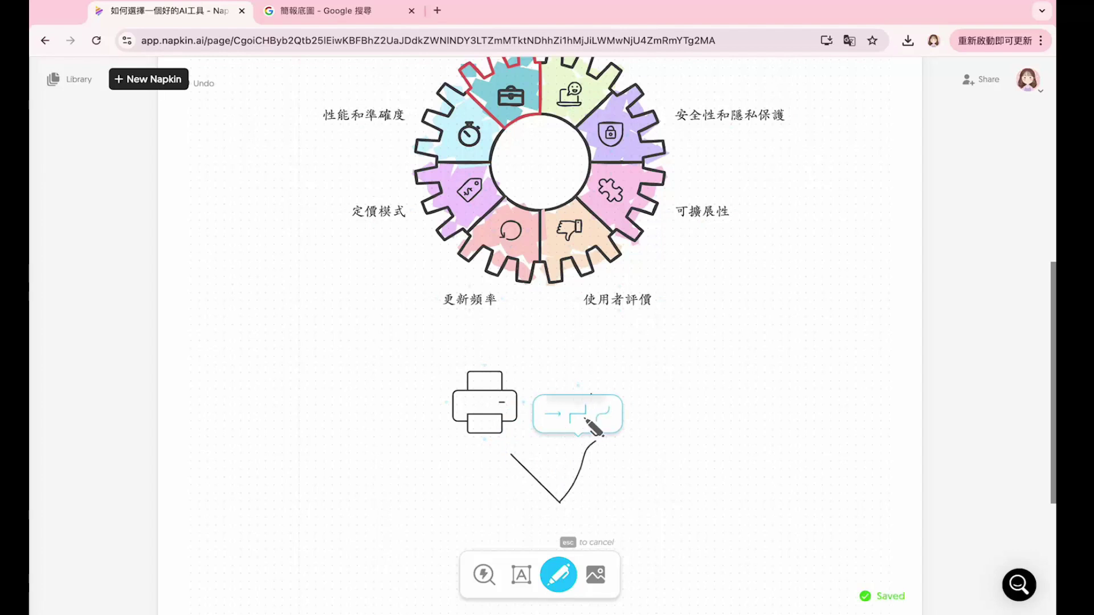
- Make the stroke an elbow connector, then draw a looping line and a short vertical line
{"action": "left_click", "coordinate": [585, 421]}
{"action": "left_click_drag", "start_coordinate": [467, 456], "coordinate": [430, 560]}
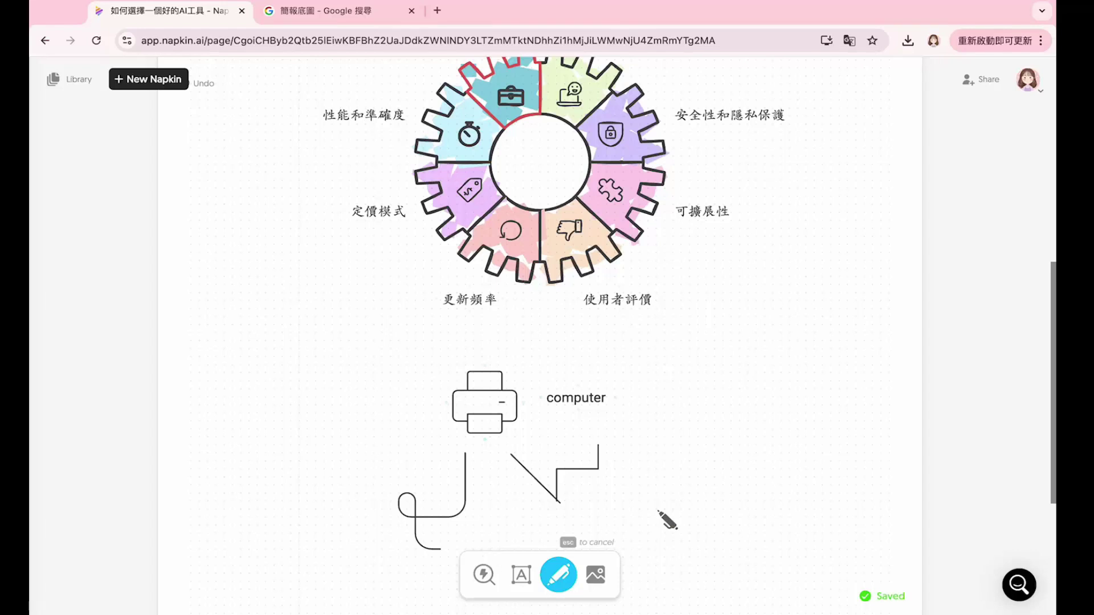
{"action": "scroll", "coordinate": [692, 478], "scroll_direction": "down", "scroll_amount": 2}
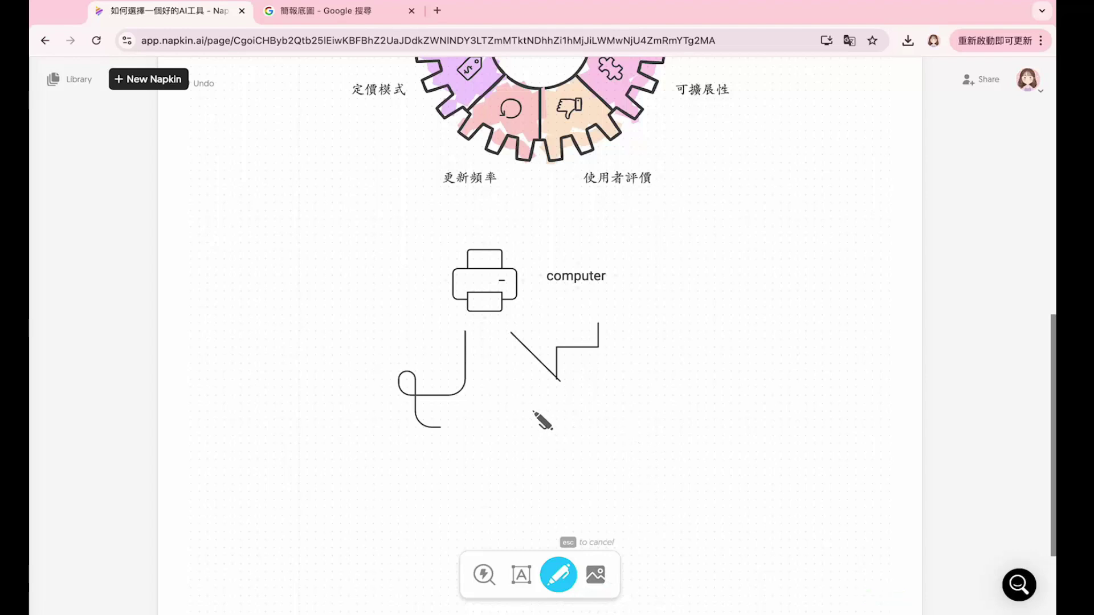
{"action": "left_click_drag", "start_coordinate": [661, 350], "coordinate": [664, 373]}
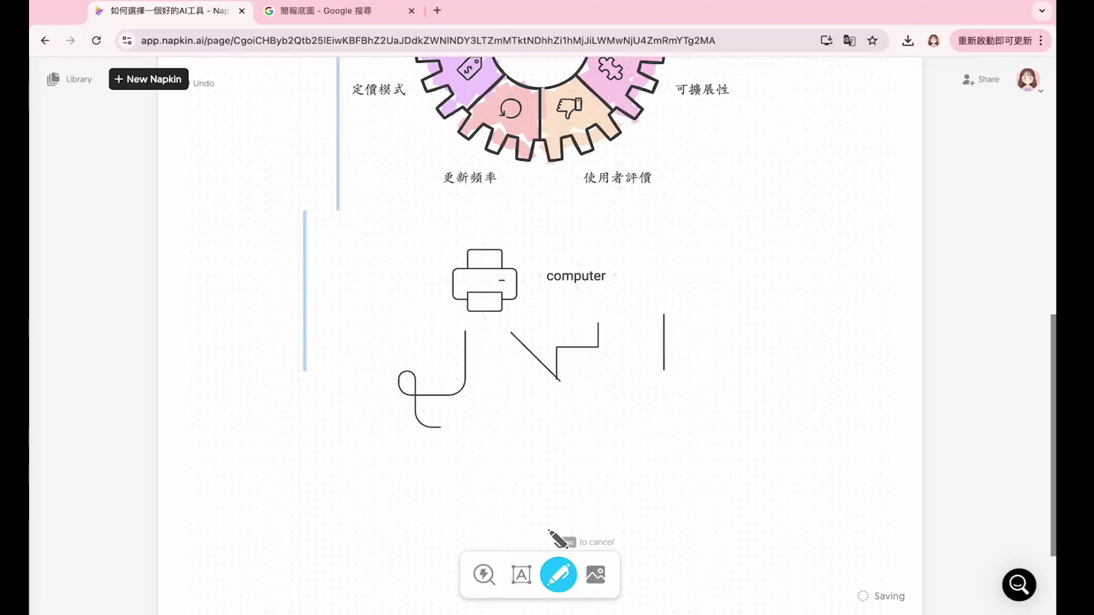
{"action": "key", "text": "Escape"}
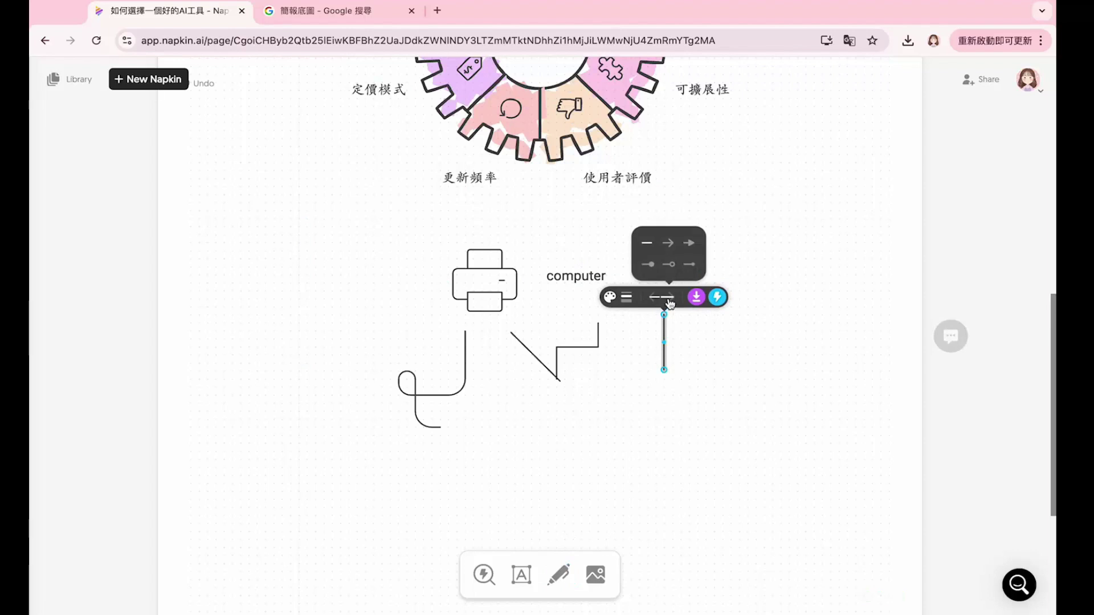
- Give the vertical line a solid arrowhead end, briefly trying brace and bracket shapes
{"action": "left_click", "coordinate": [676, 254]}
{"action": "left_click", "coordinate": [689, 249]}
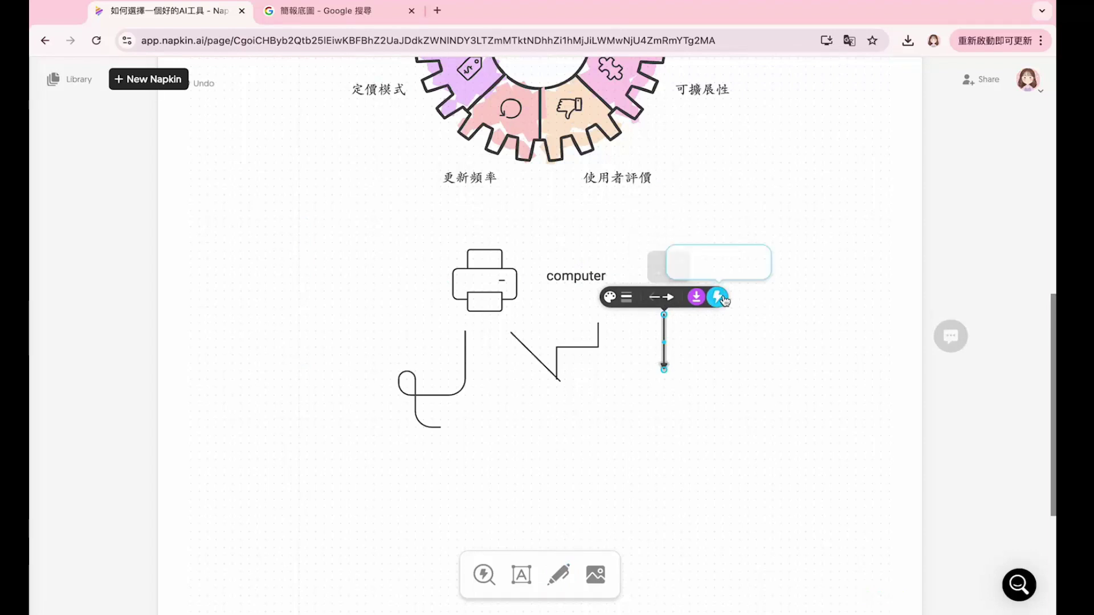
{"action": "left_click", "coordinate": [706, 266]}
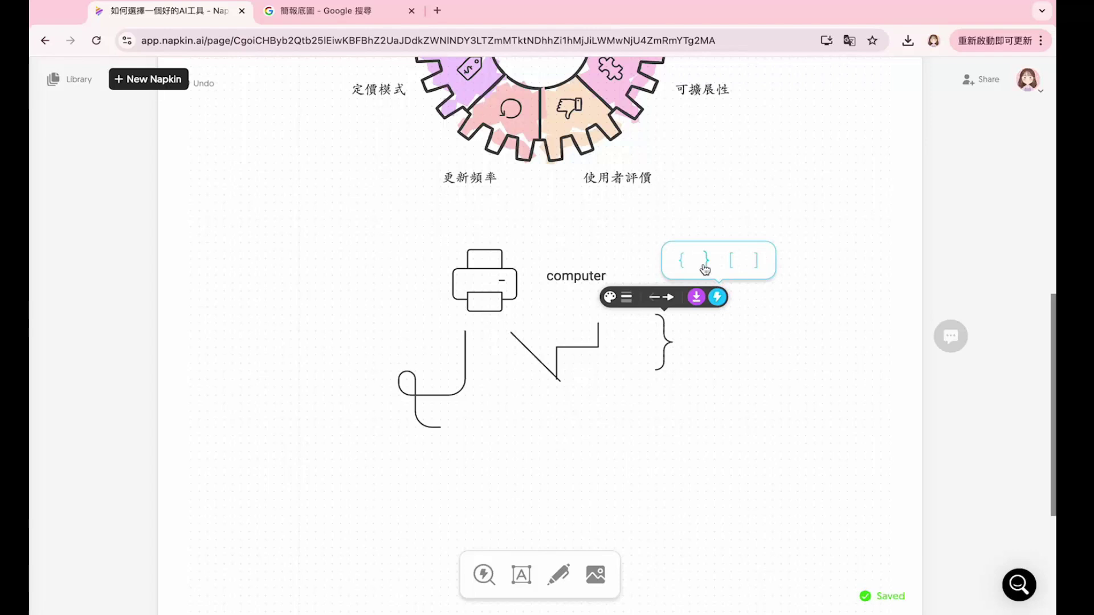
{"action": "left_click", "coordinate": [681, 261]}
{"action": "left_click", "coordinate": [731, 261]}
{"action": "left_click", "coordinate": [755, 263]}
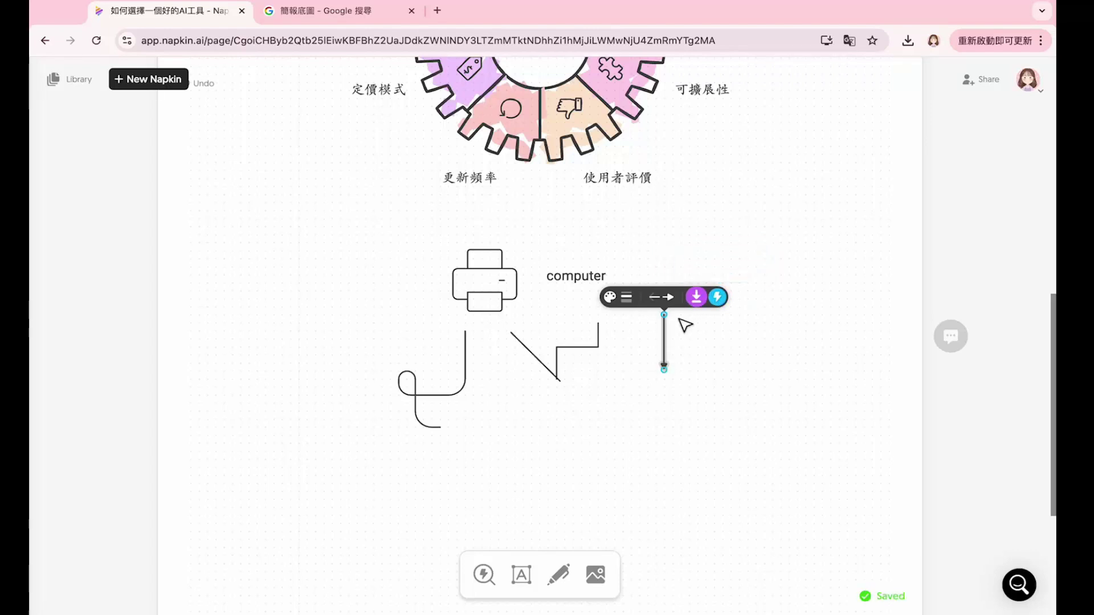
- Make the arrow dotted with rounded style, increase its thickness and colour it green
{"action": "left_click", "coordinate": [627, 298]}
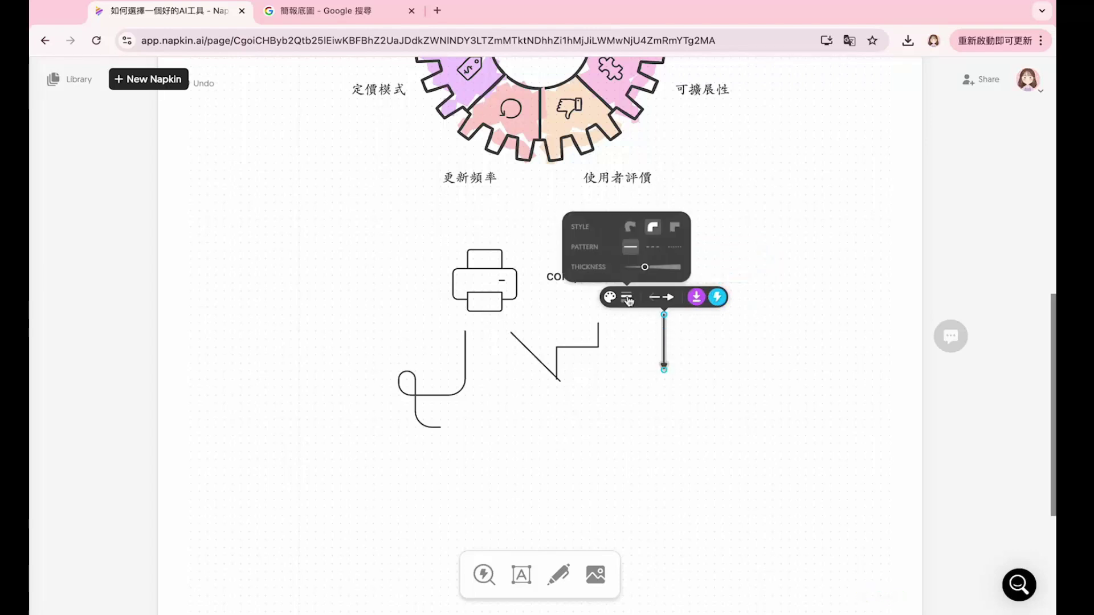
{"action": "left_click", "coordinate": [675, 246]}
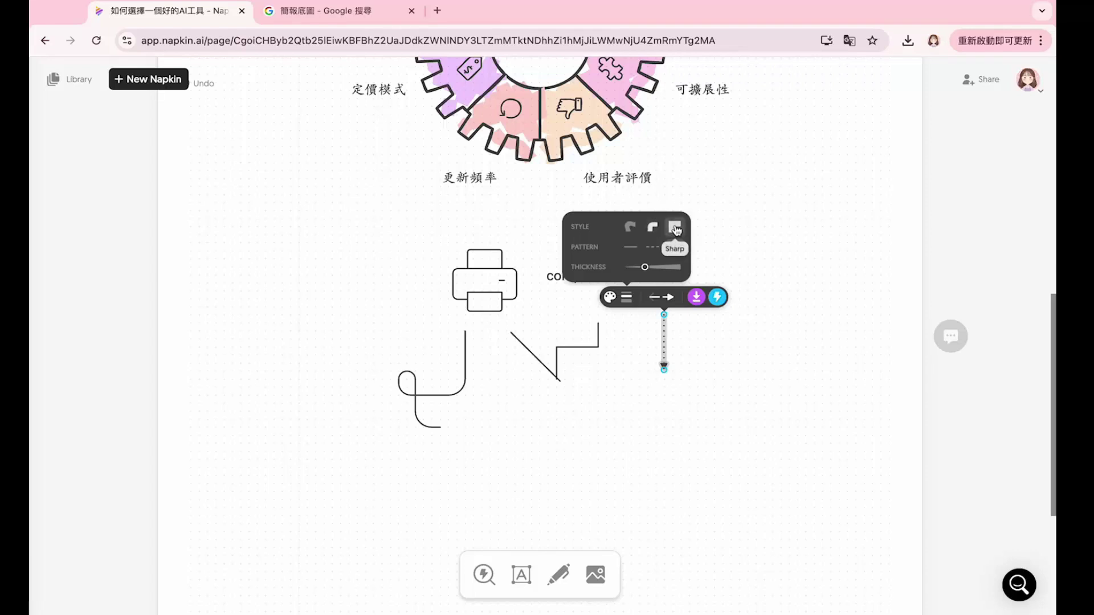
{"action": "left_click", "coordinate": [654, 228]}
{"action": "left_click_drag", "start_coordinate": [644, 267], "coordinate": [676, 268]}
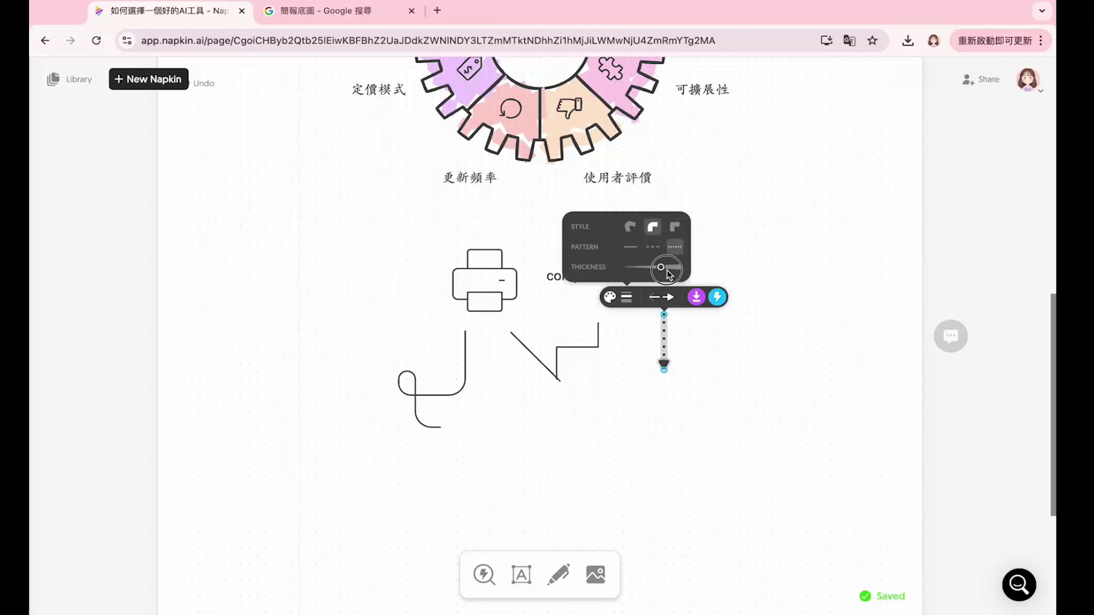
{"action": "left_click", "coordinate": [610, 297]}
{"action": "left_click", "coordinate": [611, 238]}
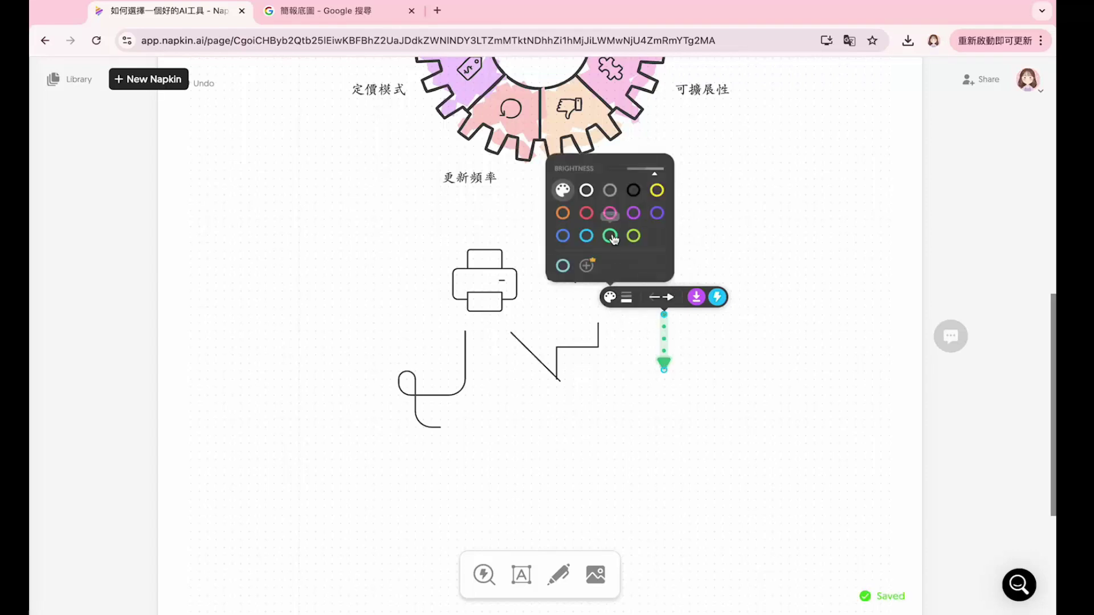
{"action": "left_click", "coordinate": [764, 437]}
{"action": "scroll", "coordinate": [716, 494], "scroll_direction": "up", "scroll_amount": 5}
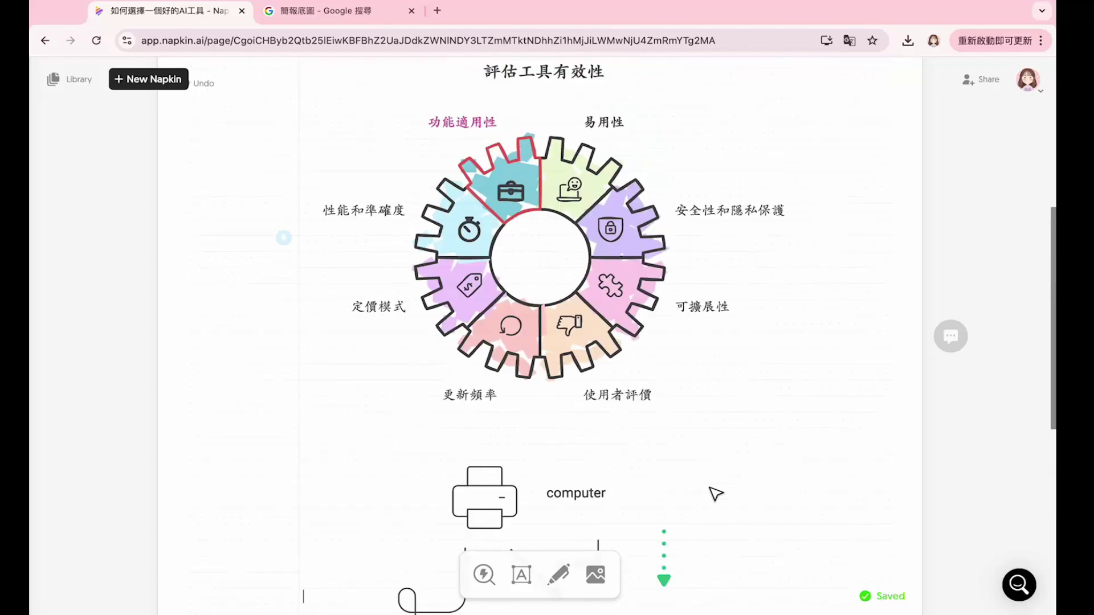
{"action": "scroll", "coordinate": [716, 493], "scroll_direction": "up", "scroll_amount": 5}
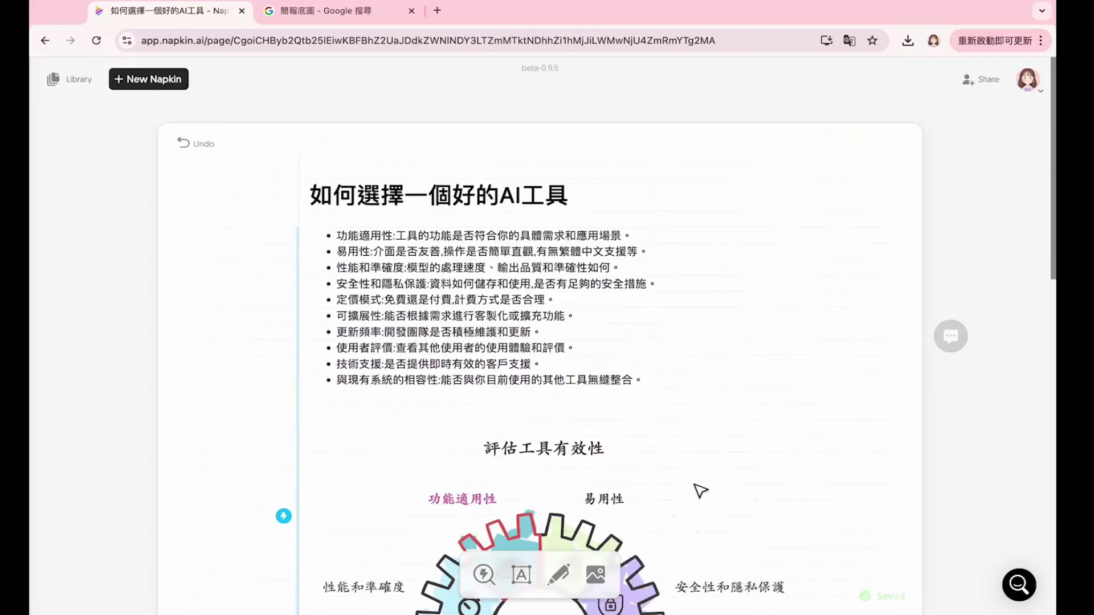
{"action": "left_click", "coordinate": [950, 343]}
{"action": "type", "text": "這一段是重"}
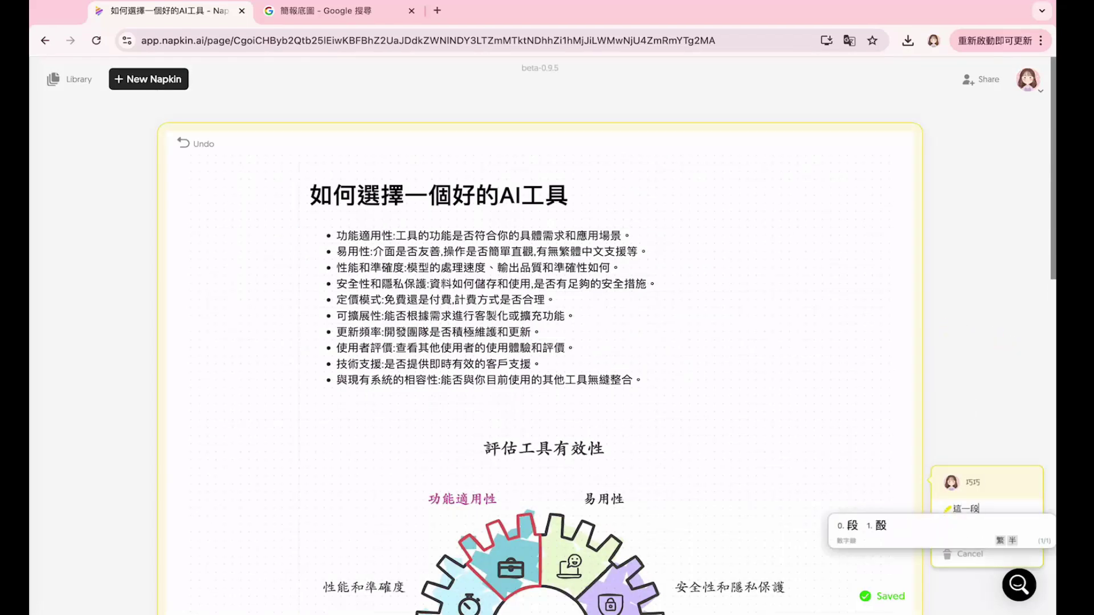
{"action": "type", "text": "點！"}
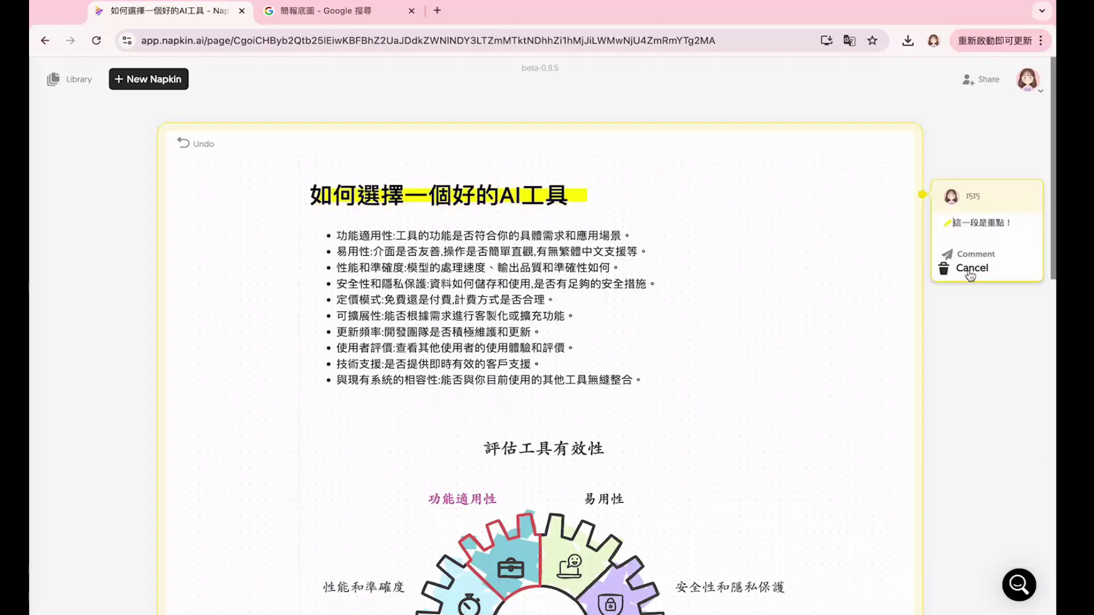
{"action": "left_click", "coordinate": [970, 269]}
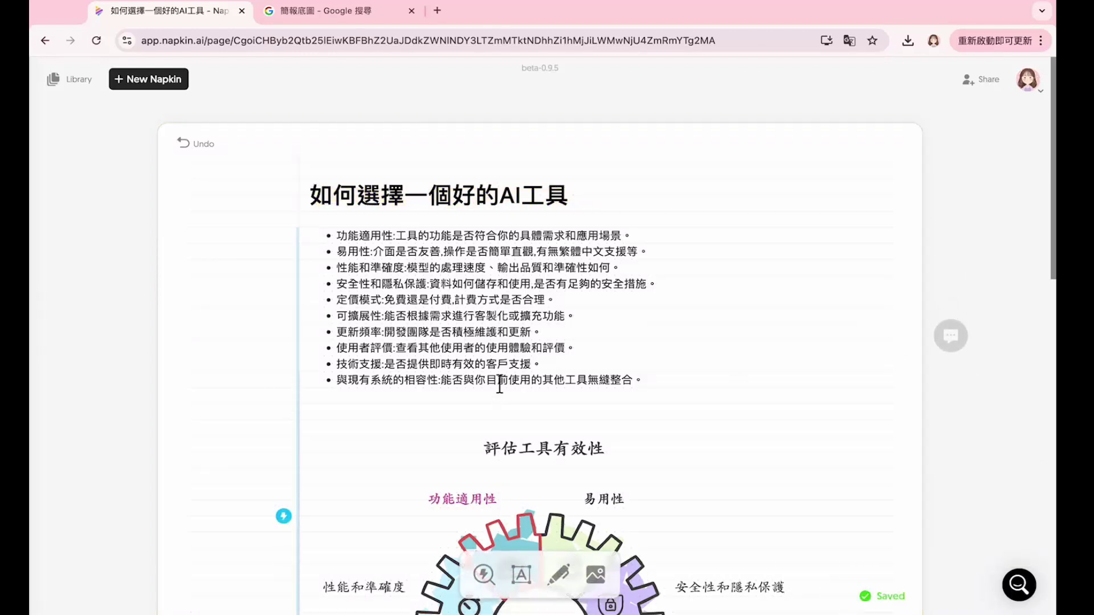
{"action": "scroll", "coordinate": [491, 378], "scroll_direction": "down", "scroll_amount": 1}
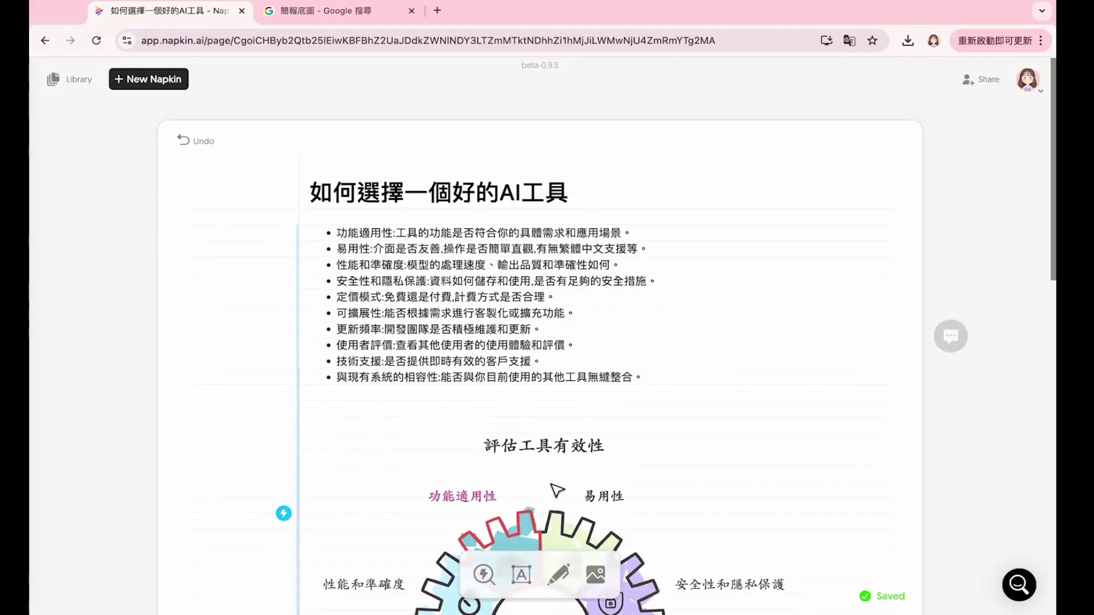
{"action": "scroll", "coordinate": [557, 490], "scroll_direction": "down", "scroll_amount": 2}
{"action": "scroll", "coordinate": [592, 365], "scroll_direction": "up", "scroll_amount": 2}
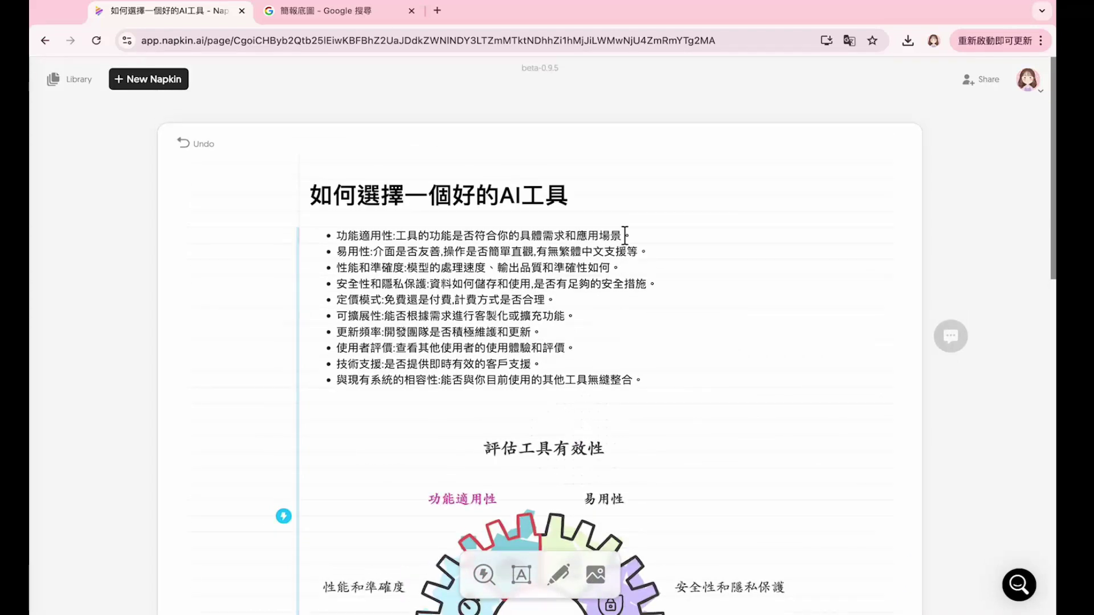
- Generate a visual for the first bullet, settling on the box diagram linking 具體需求, 應用場景, 用戶需求
{"action": "left_click_drag", "start_coordinate": [629, 235], "coordinate": [322, 235]}
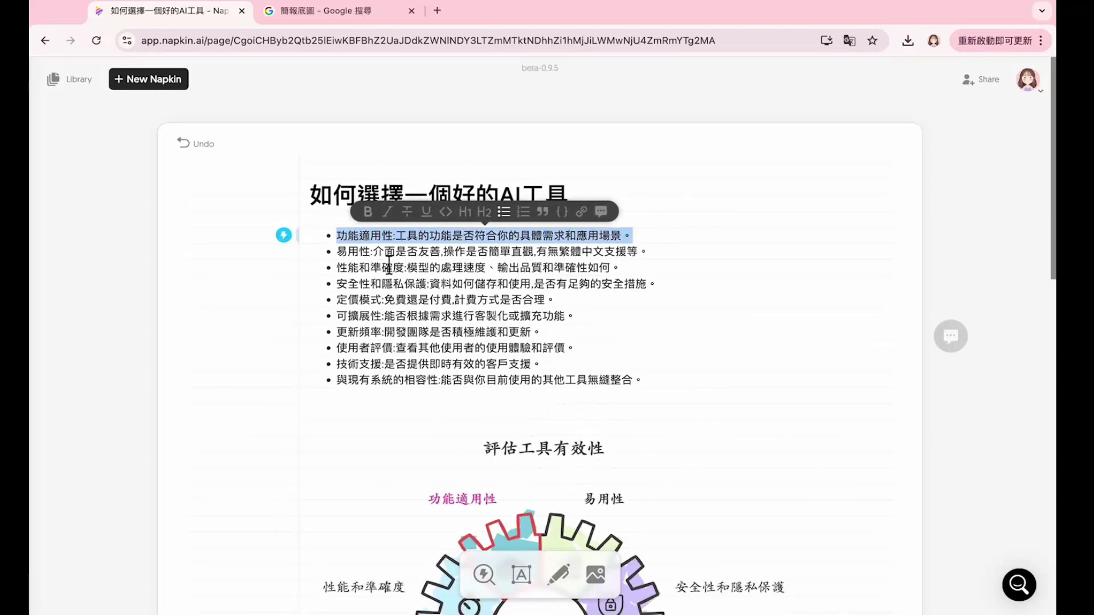
{"action": "left_click", "coordinate": [283, 234]}
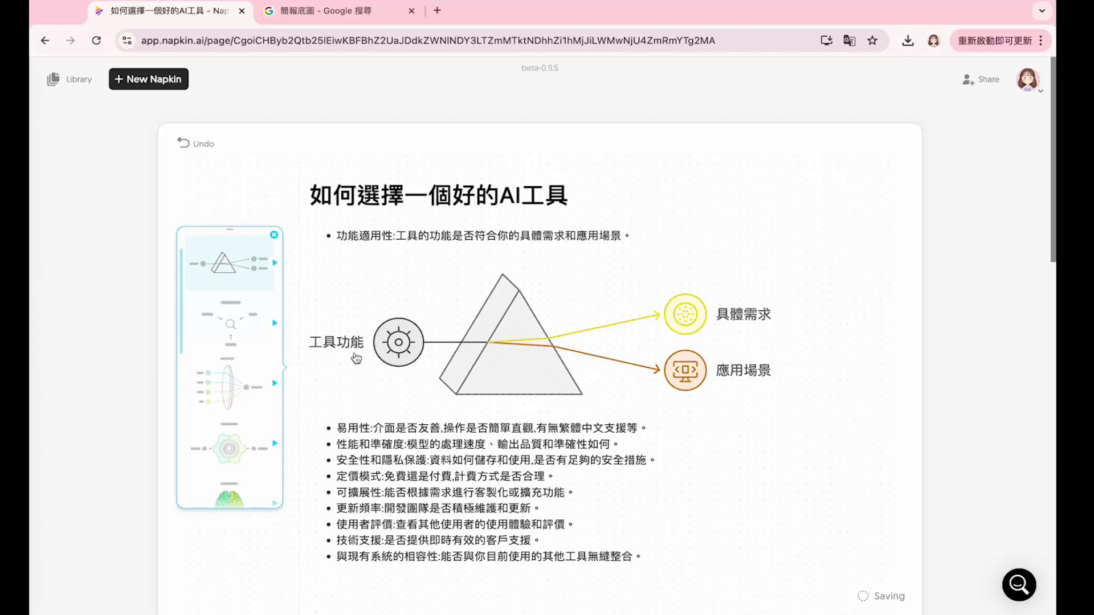
{"action": "left_click", "coordinate": [228, 387]}
{"action": "left_click", "coordinate": [207, 433]}
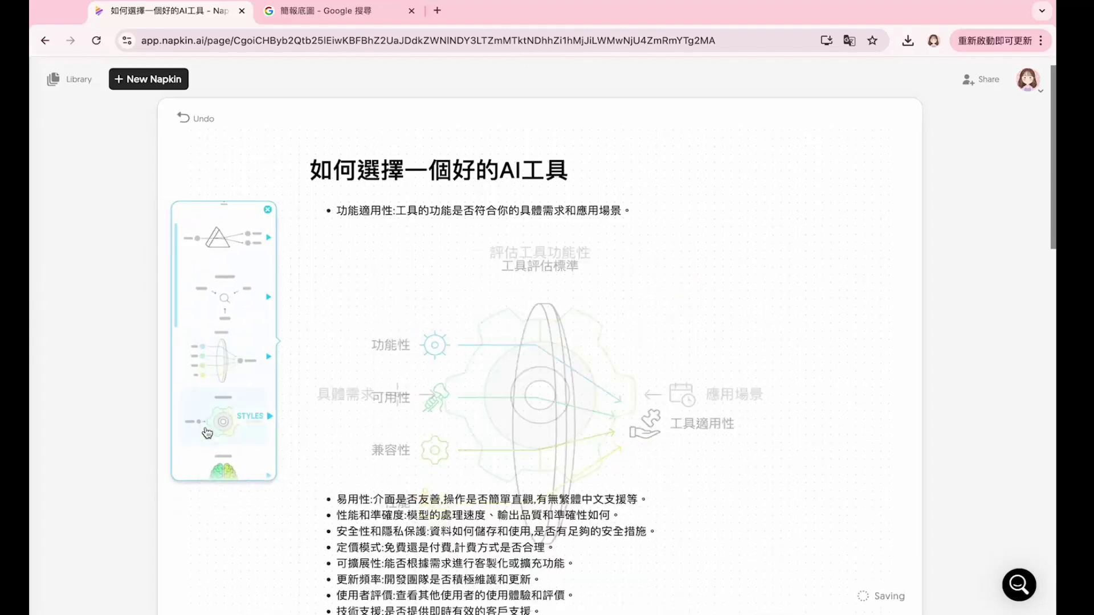
{"action": "scroll", "coordinate": [207, 433], "scroll_direction": "down", "scroll_amount": 3}
{"action": "left_click", "coordinate": [209, 434]}
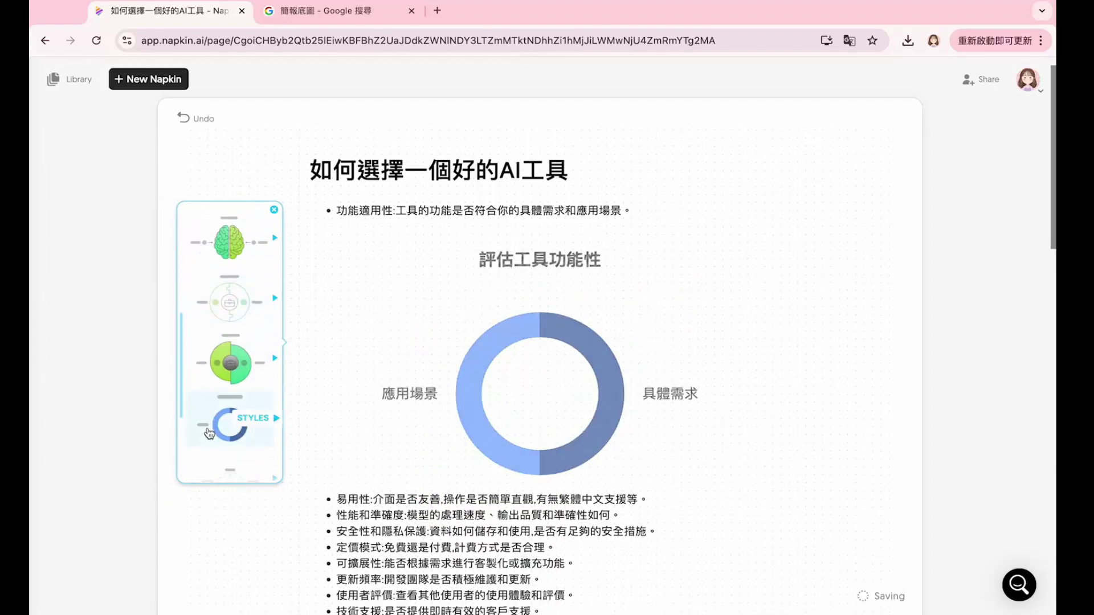
{"action": "left_click", "coordinate": [217, 364]}
- Keep the box diagram and bring up the sharing dialog's permission levels
{"action": "left_click", "coordinate": [337, 348]}
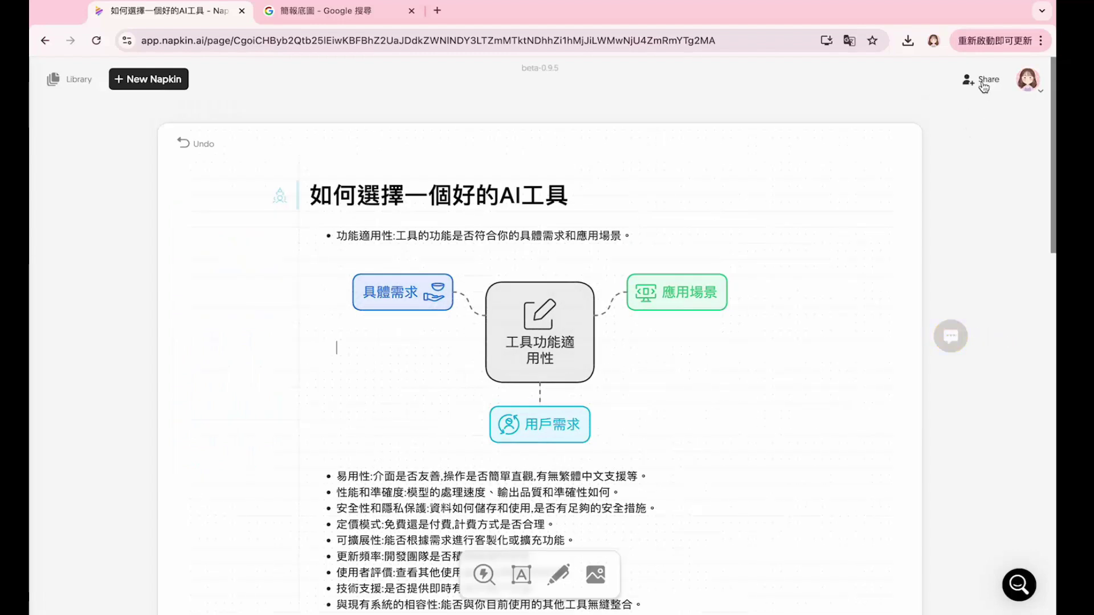
{"action": "left_click", "coordinate": [983, 85]}
{"action": "left_click", "coordinate": [906, 141]}
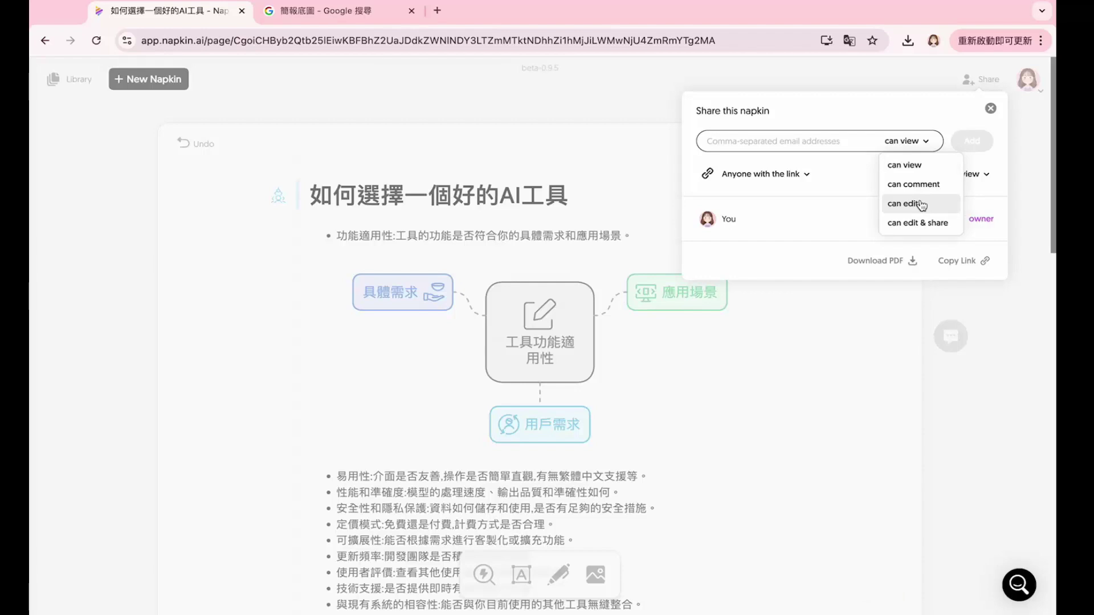
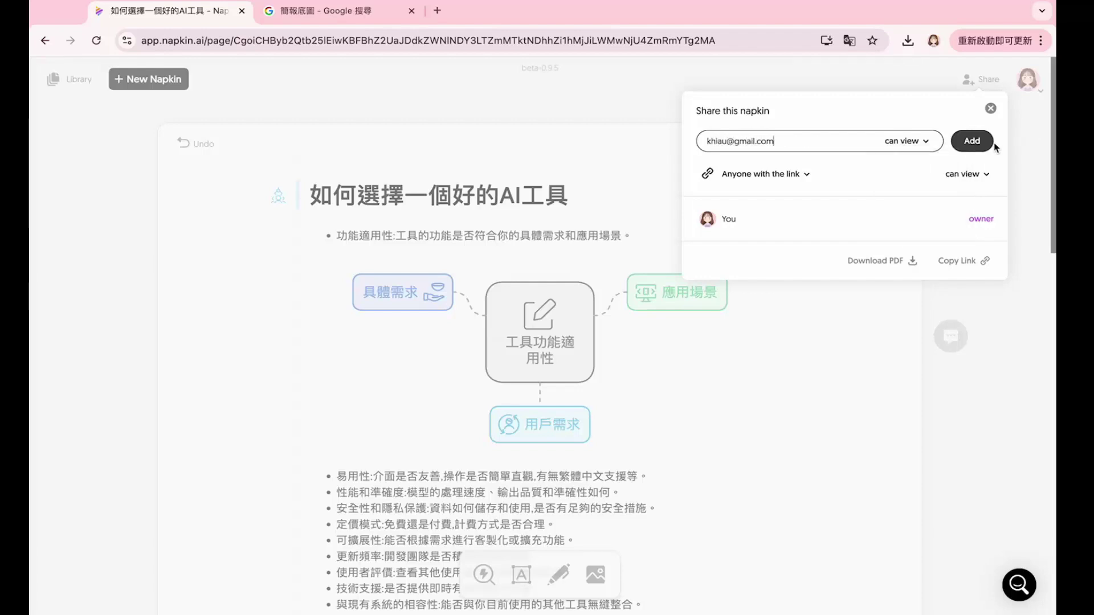
- Enter the collaborator's e-mail address and keep link access at view only
{"action": "left_click", "coordinate": [953, 179]}
{"action": "left_click", "coordinate": [951, 201]}
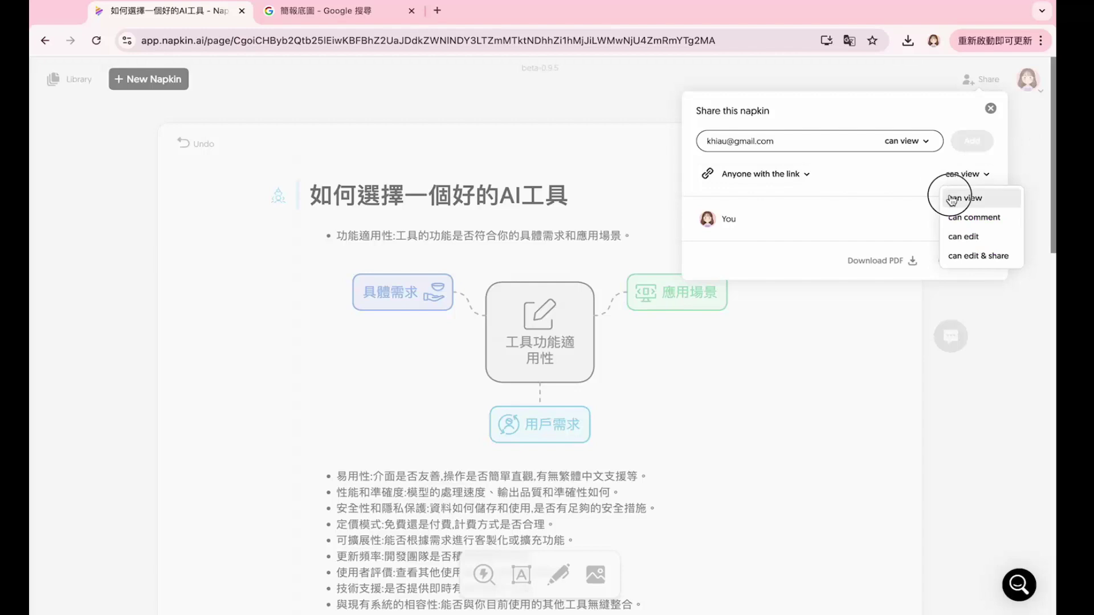
- Copy the share link, load it in a new tab, then return to the original napkin tab
{"action": "left_click", "coordinate": [947, 270]}
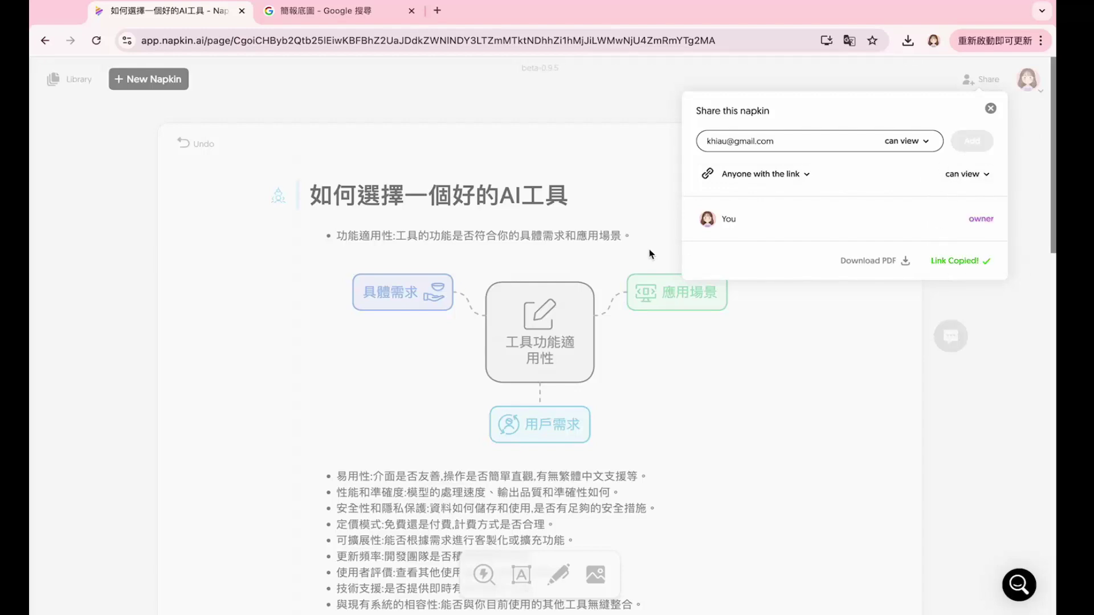
{"action": "left_click", "coordinate": [437, 10]}
{"action": "key", "text": "Return"}
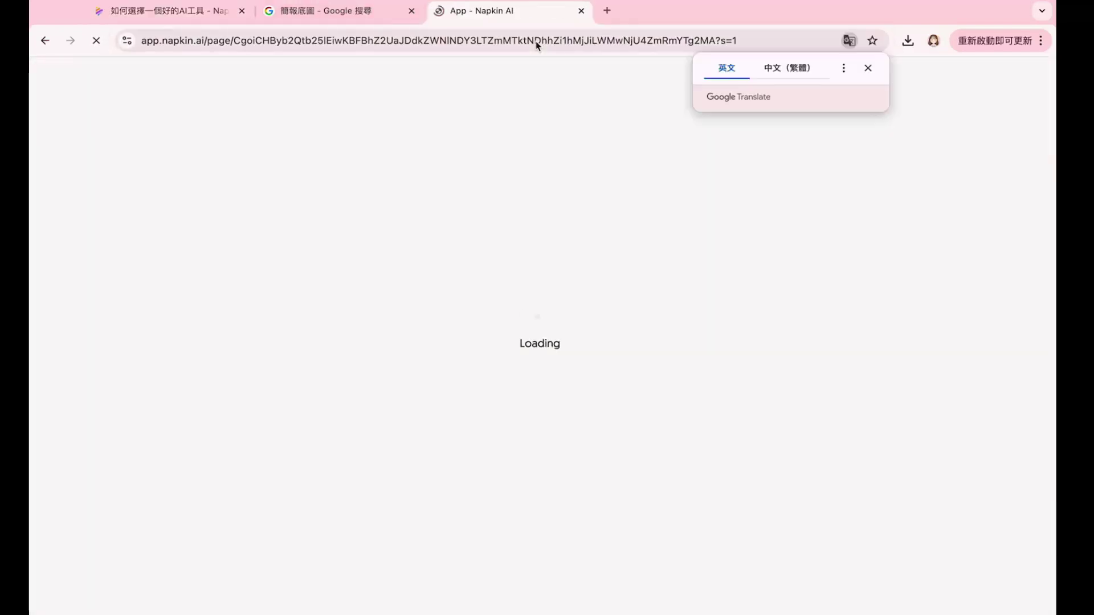
{"action": "left_click", "coordinate": [867, 66]}
{"action": "key", "text": "ctrl+Tab"}
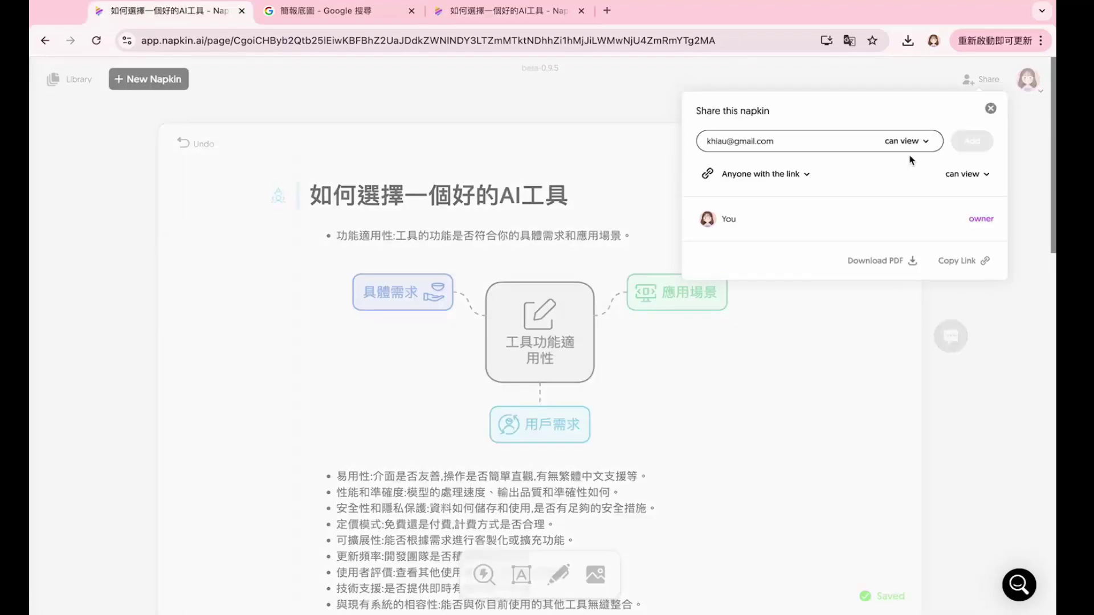
- Export the napkin as A4 PDF 如何選擇一個好的AI工具.pdf, open it, and return to the napkin tab
{"action": "left_click", "coordinate": [860, 261]}
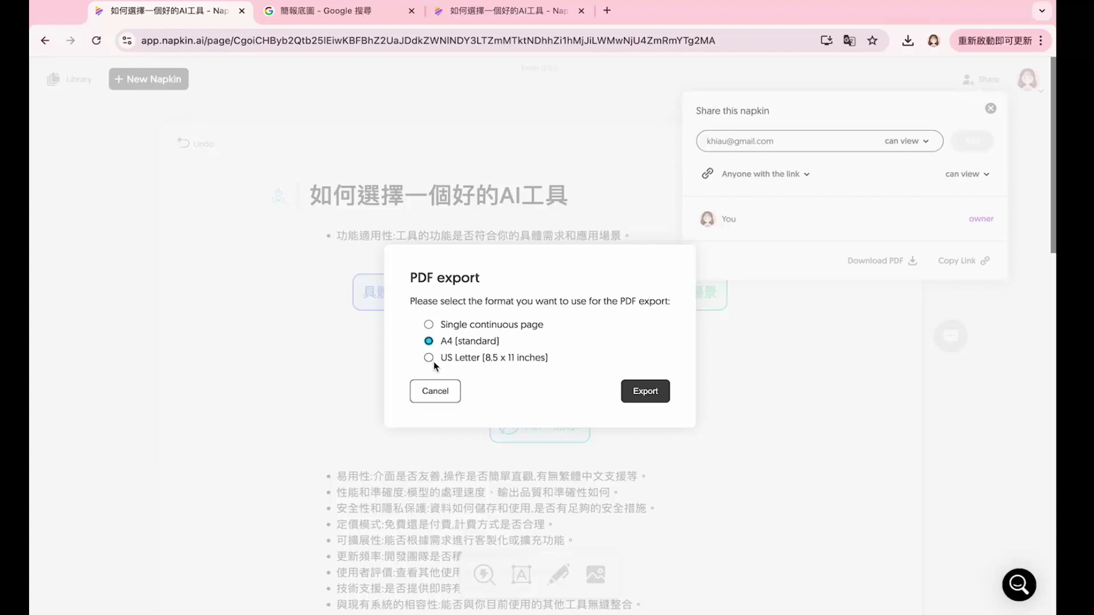
{"action": "left_click", "coordinate": [628, 383]}
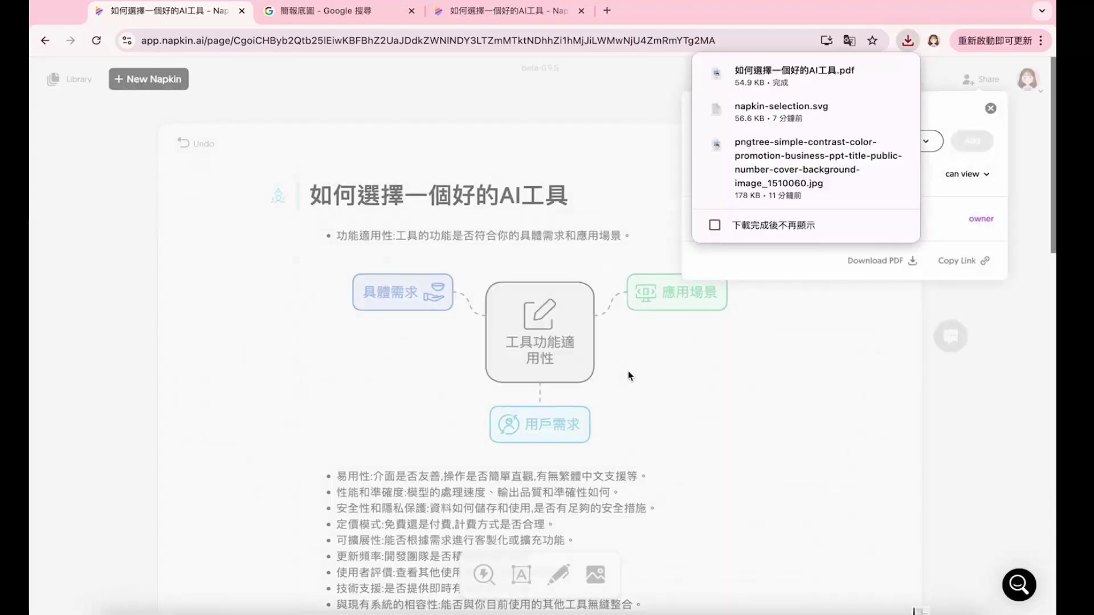
{"action": "left_click", "coordinate": [788, 79]}
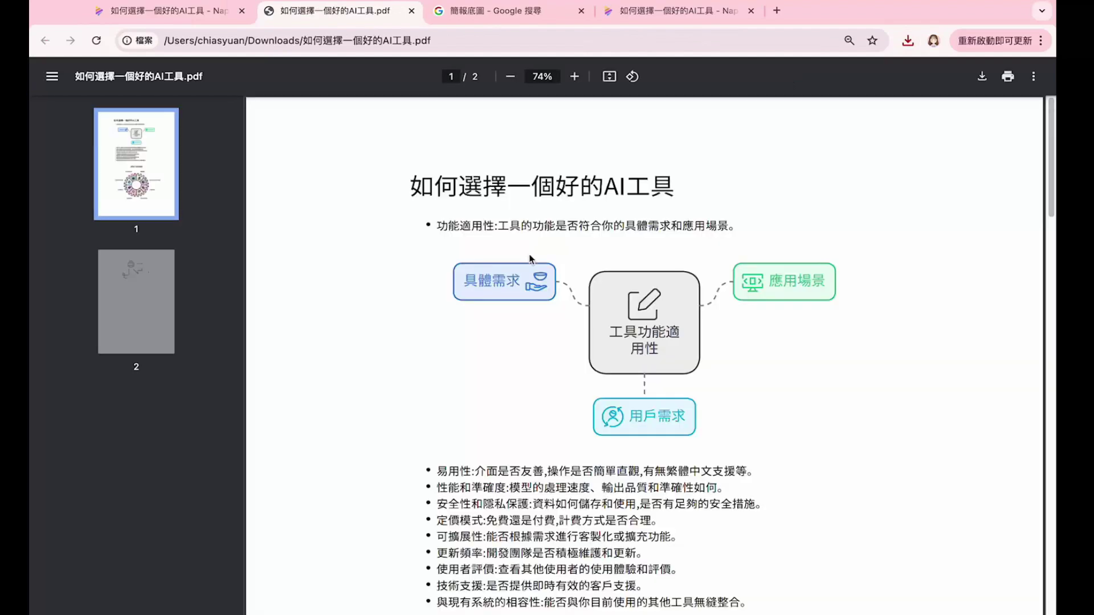
{"action": "key", "text": "ctrl+shift+Tab"}
- Start a new AI-drafted napkin prompting 如何實現財富自由 with background, examples and a concluding summary
{"action": "left_click", "coordinate": [74, 86]}
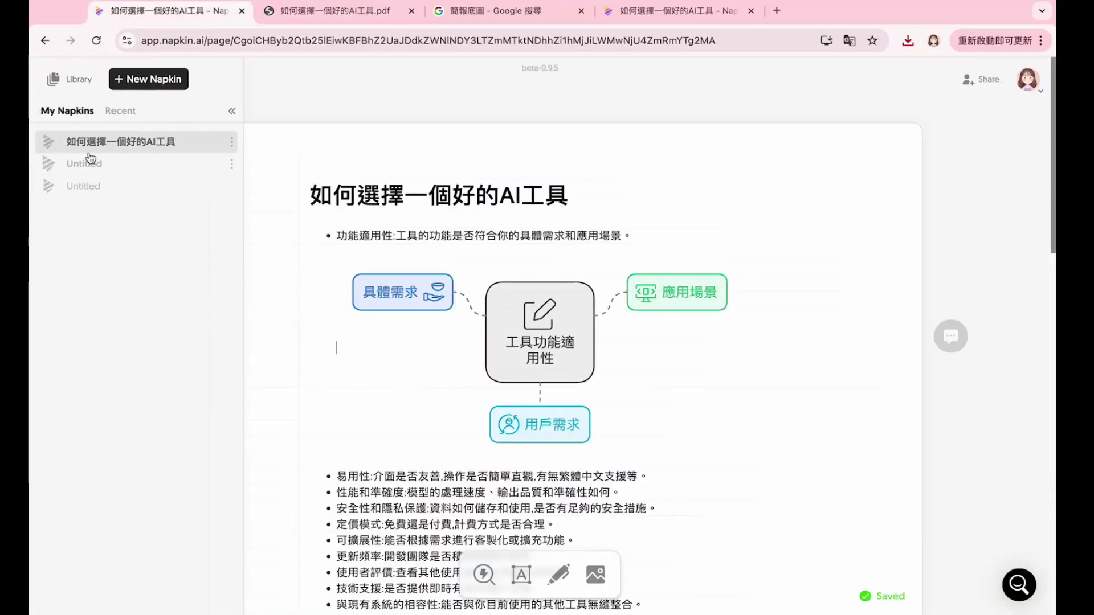
{"action": "left_click", "coordinate": [126, 112]}
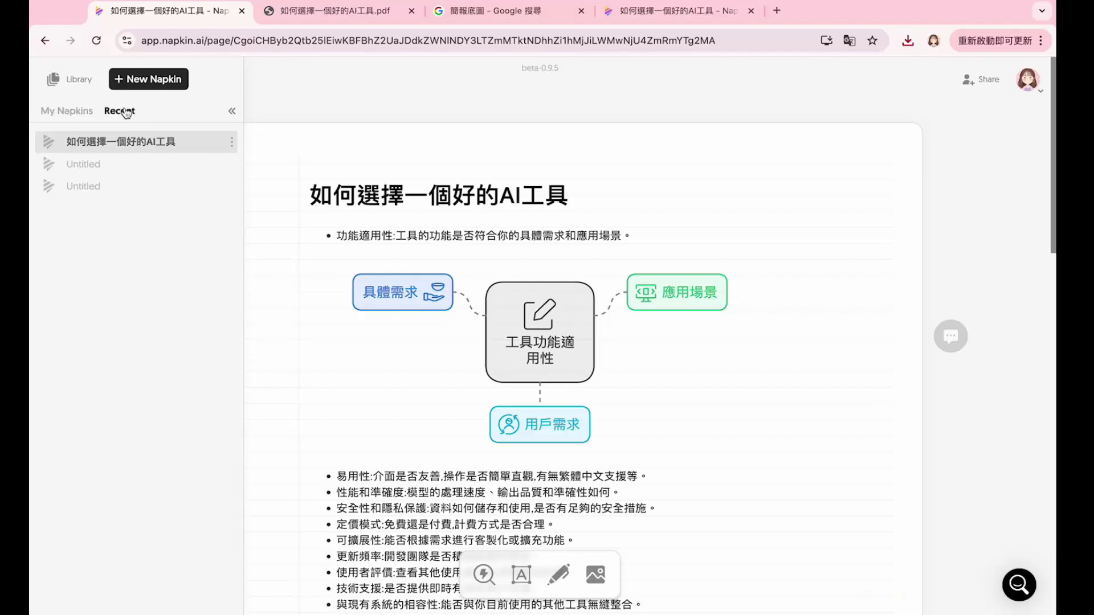
{"action": "left_click", "coordinate": [75, 114]}
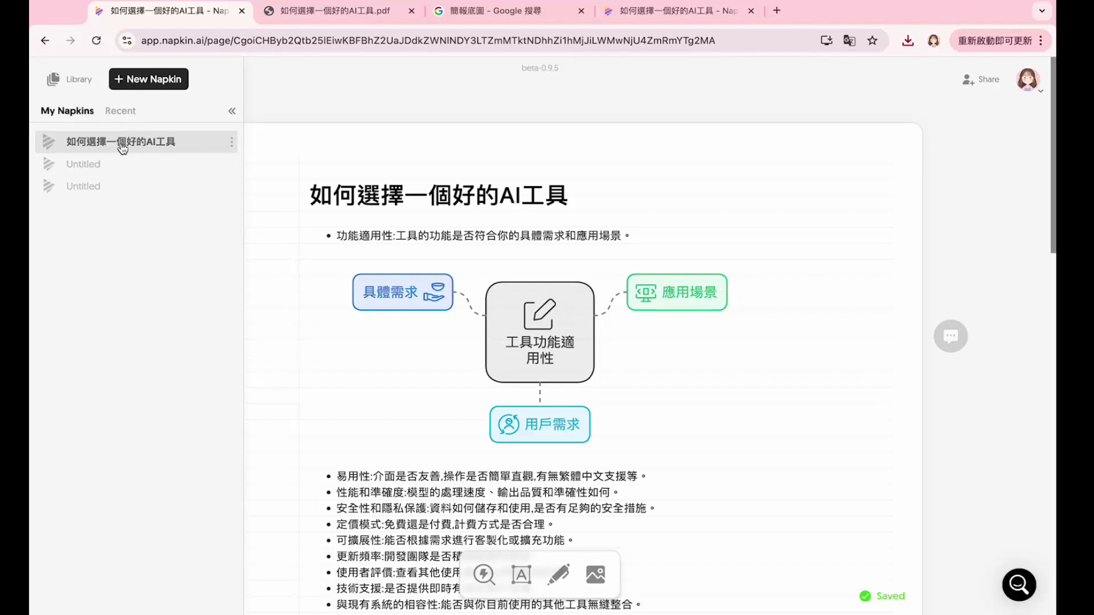
{"action": "left_click", "coordinate": [143, 83]}
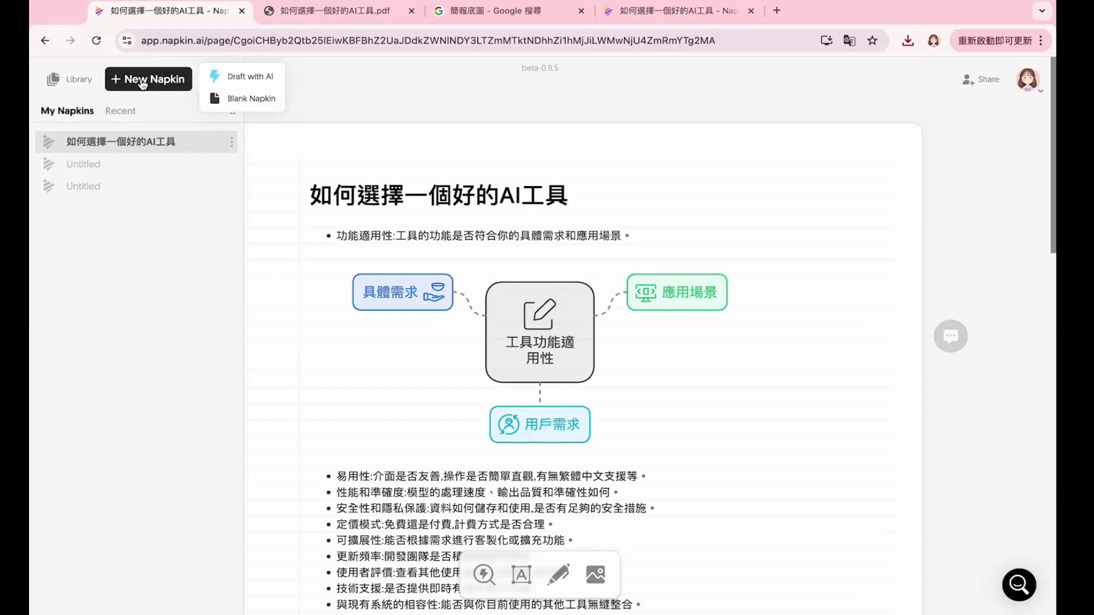
{"action": "left_click", "coordinate": [251, 84]}
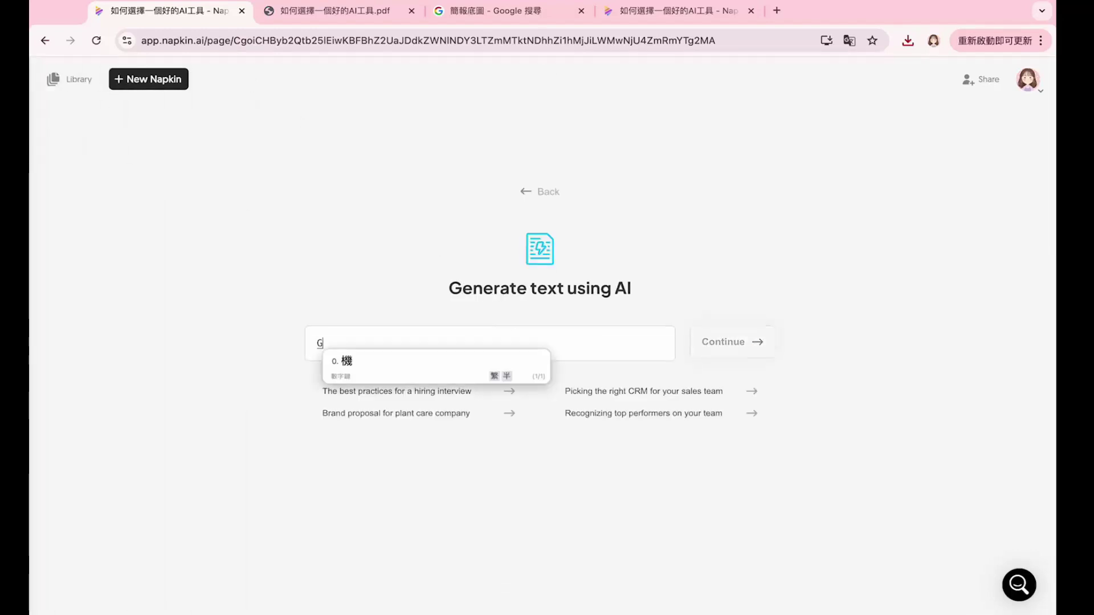
{"action": "type", "text": "如何實KMR現財"}
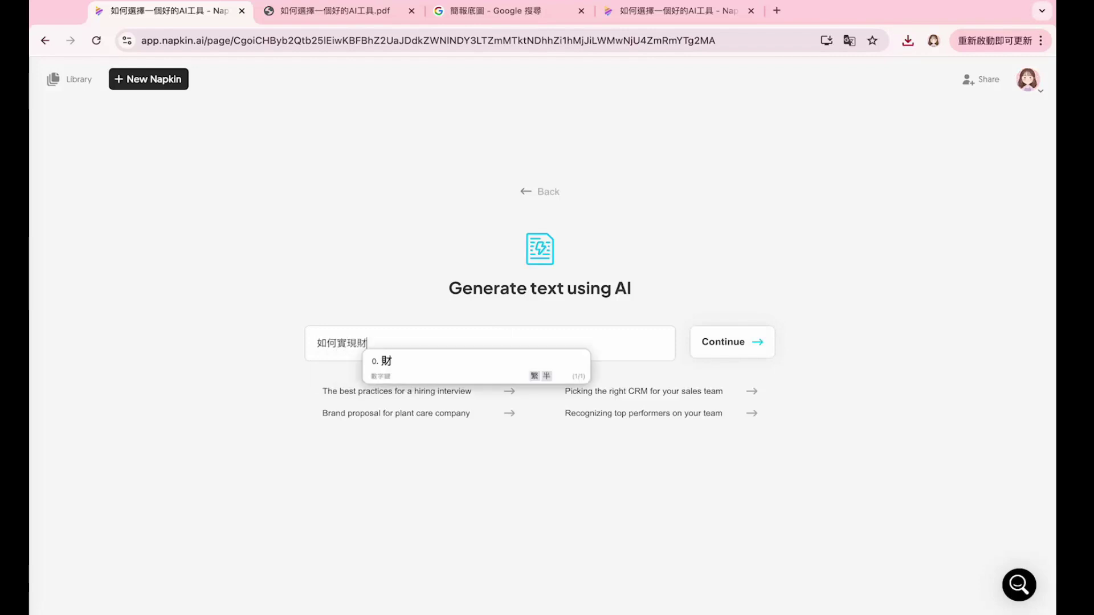
{"action": "type", "text": "富自由？"}
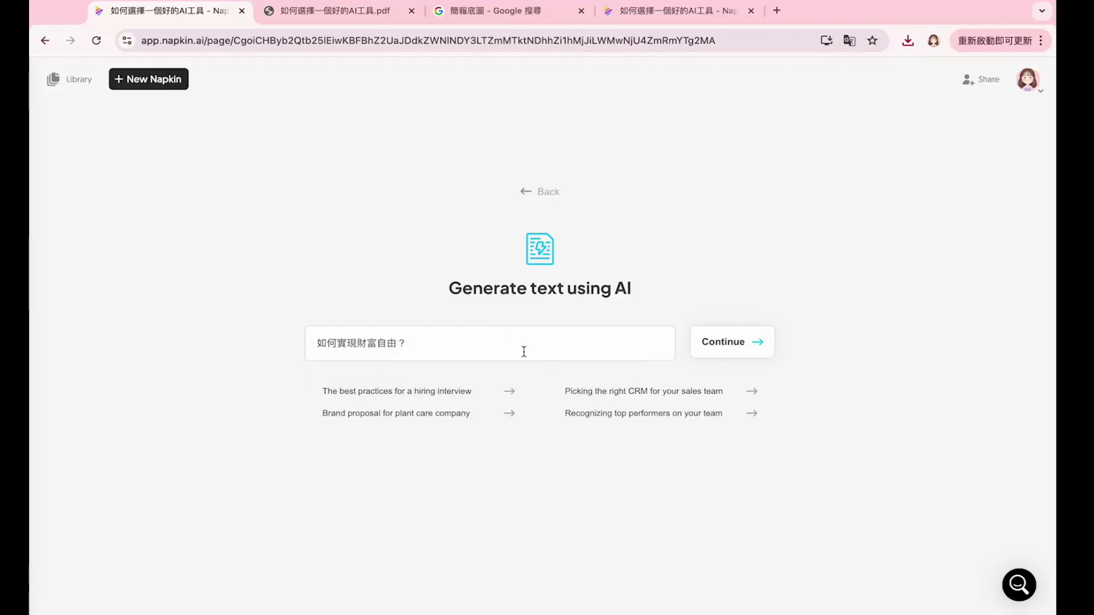
{"action": "type", "text": "（我要"}
{"action": "type", "text": "背DL"}
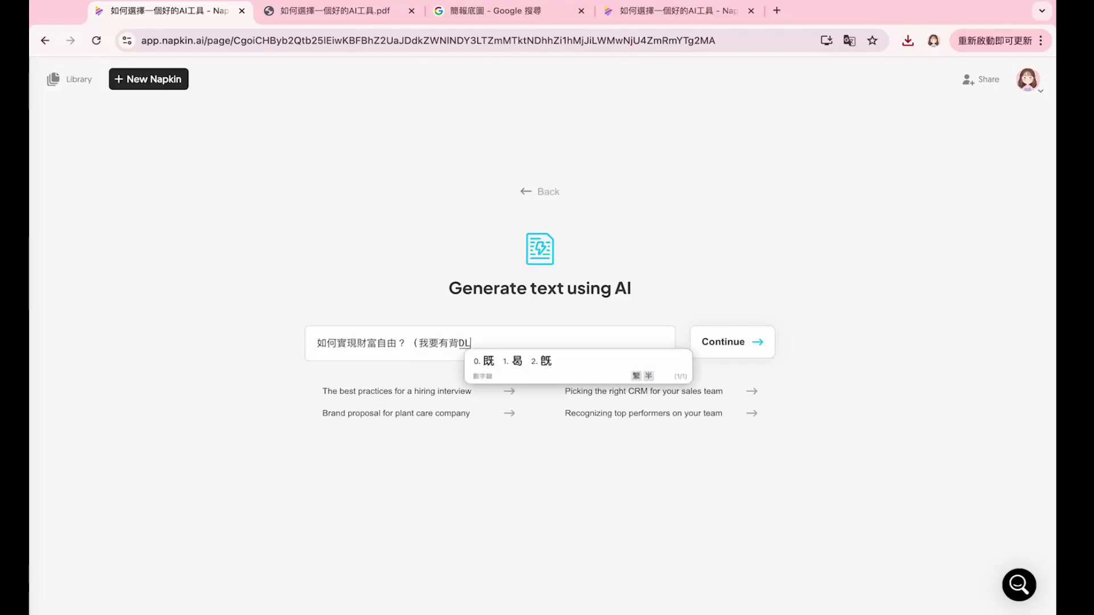
{"action": "type", "text": "景述A"}
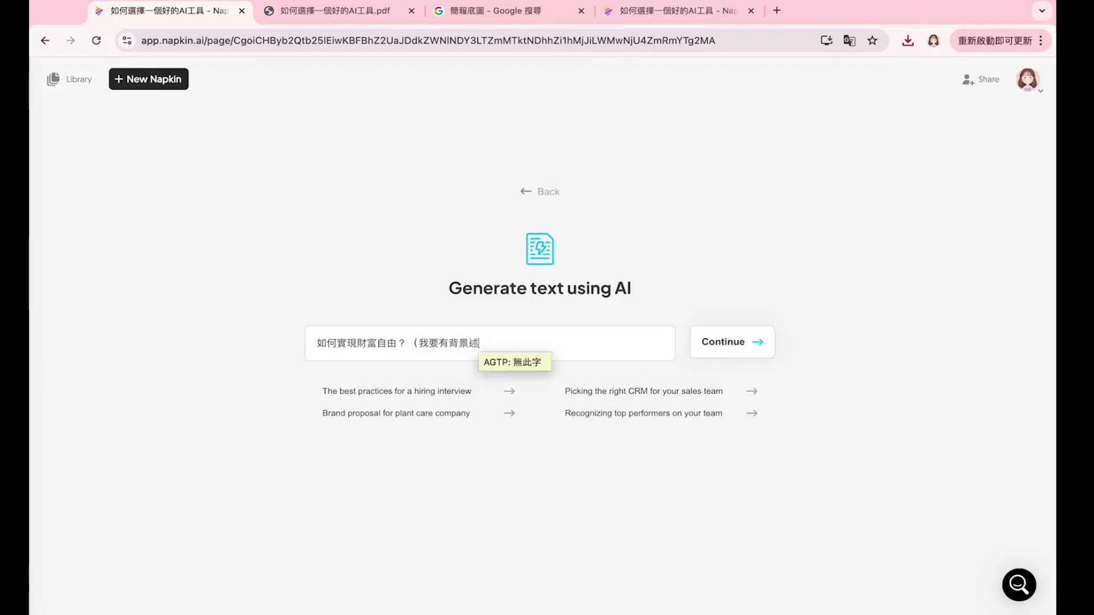
{"action": "type", "text": "敘AT述，"}
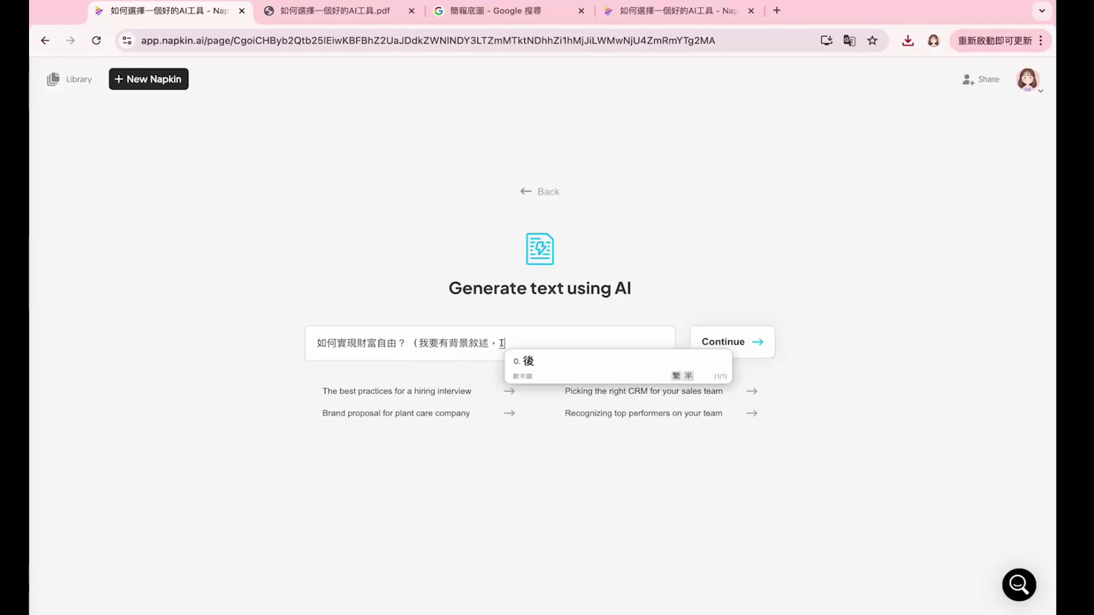
{"action": "type", "text": "請舉例，最"}
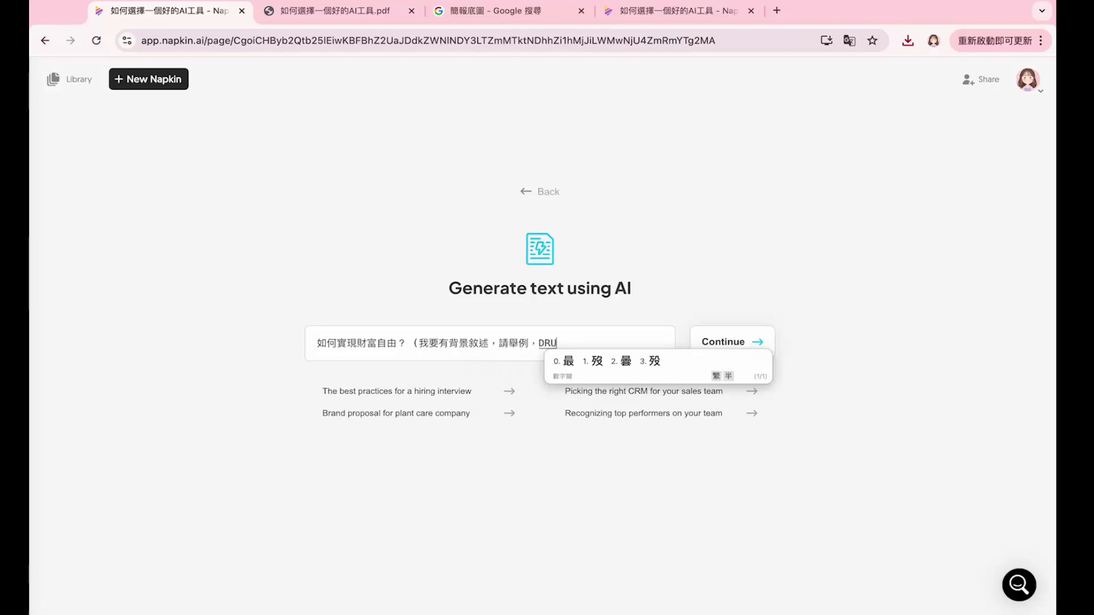
{"action": "type", "text": "後加上"}
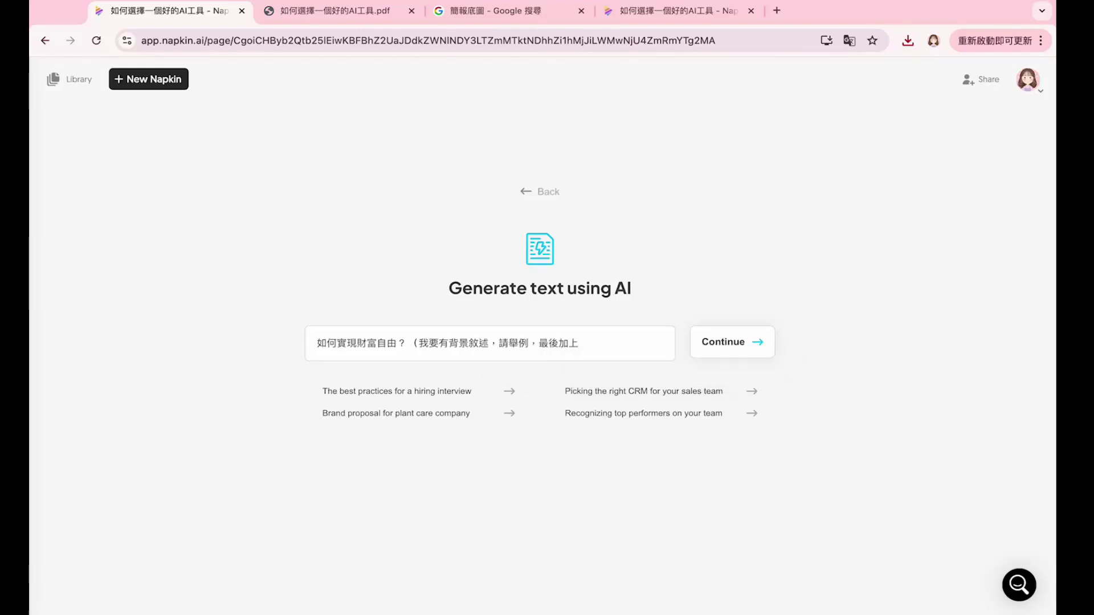
{"action": "type", "text": "總結"}
{"action": "left_click", "coordinate": [740, 344]}
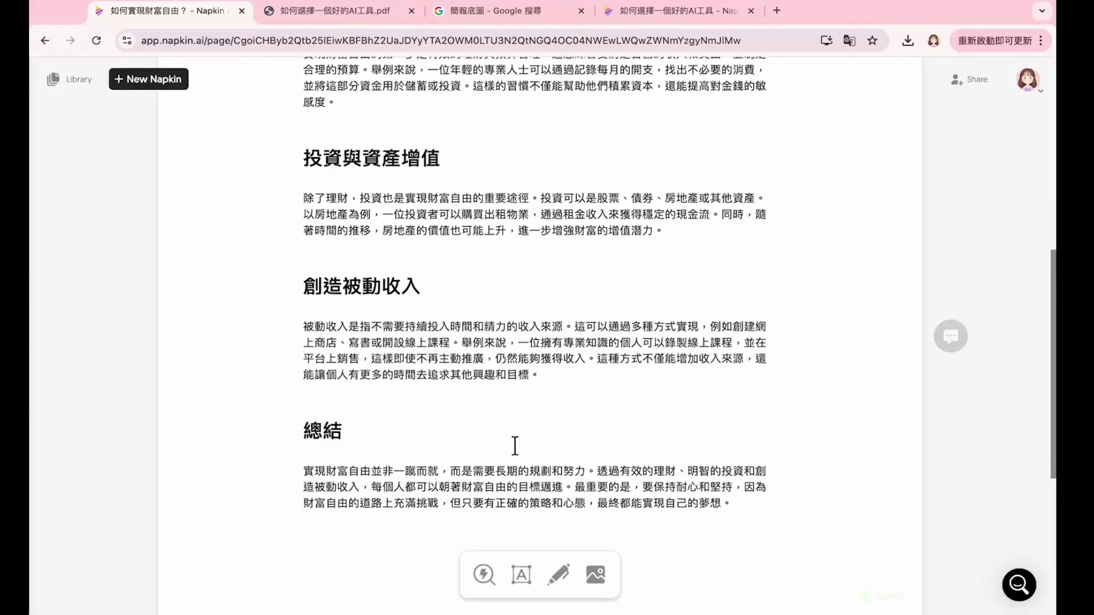
- Generate the pit-and-shovel visual 生活成本上升造成財務壓力和未實現的夢想 from the 背景敘述 heading and paragraph
{"action": "scroll", "coordinate": [514, 446], "scroll_direction": "up", "scroll_amount": 10}
{"action": "left_click", "coordinate": [335, 319]}
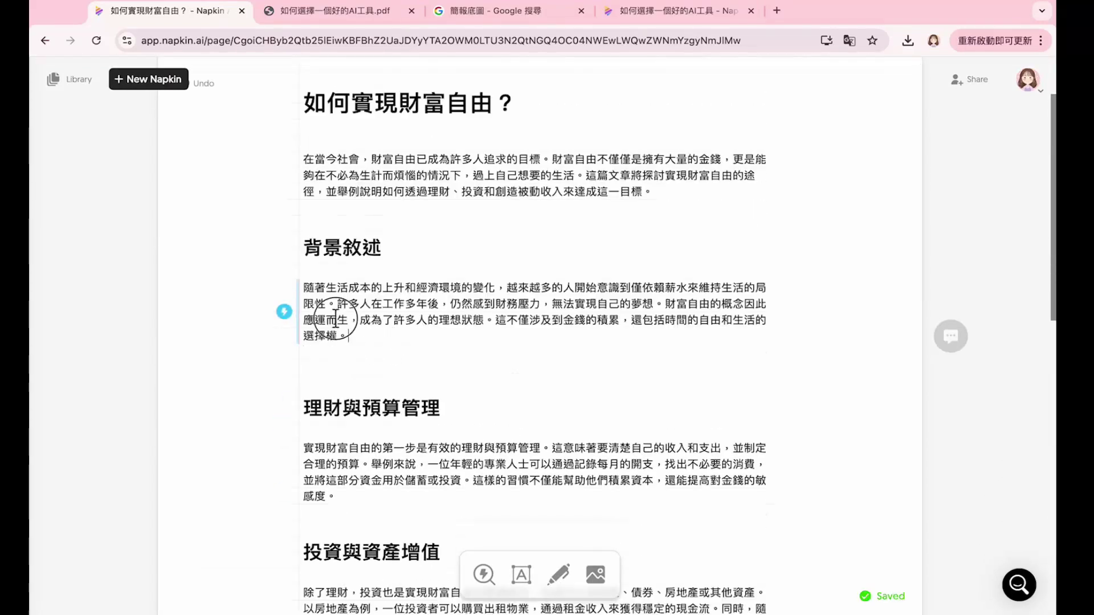
{"action": "left_click_drag", "start_coordinate": [335, 319], "coordinate": [245, 245]}
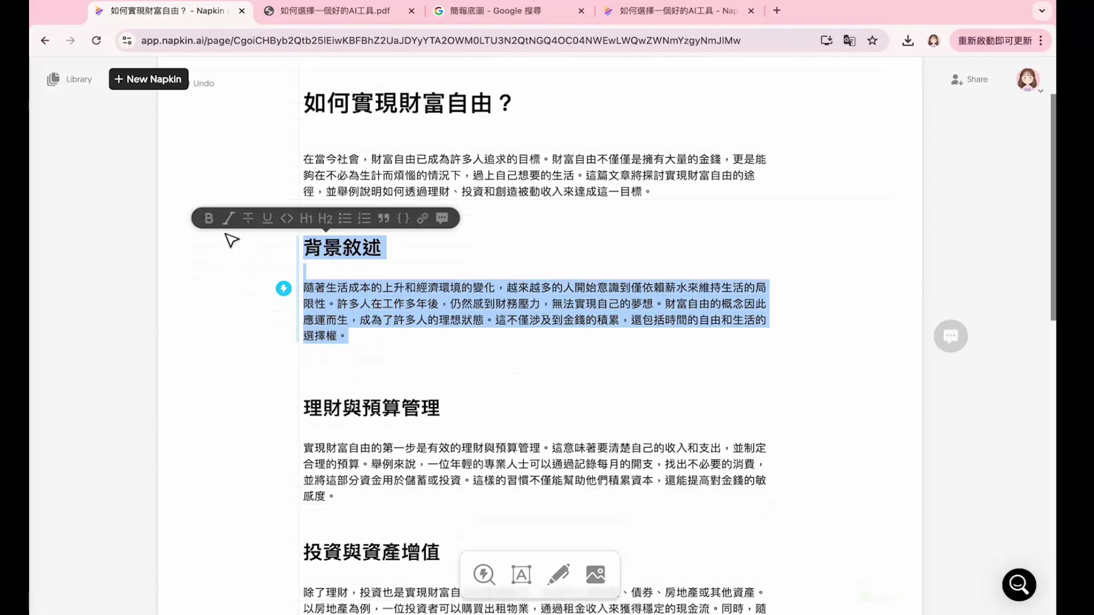
{"action": "left_click", "coordinate": [283, 288]}
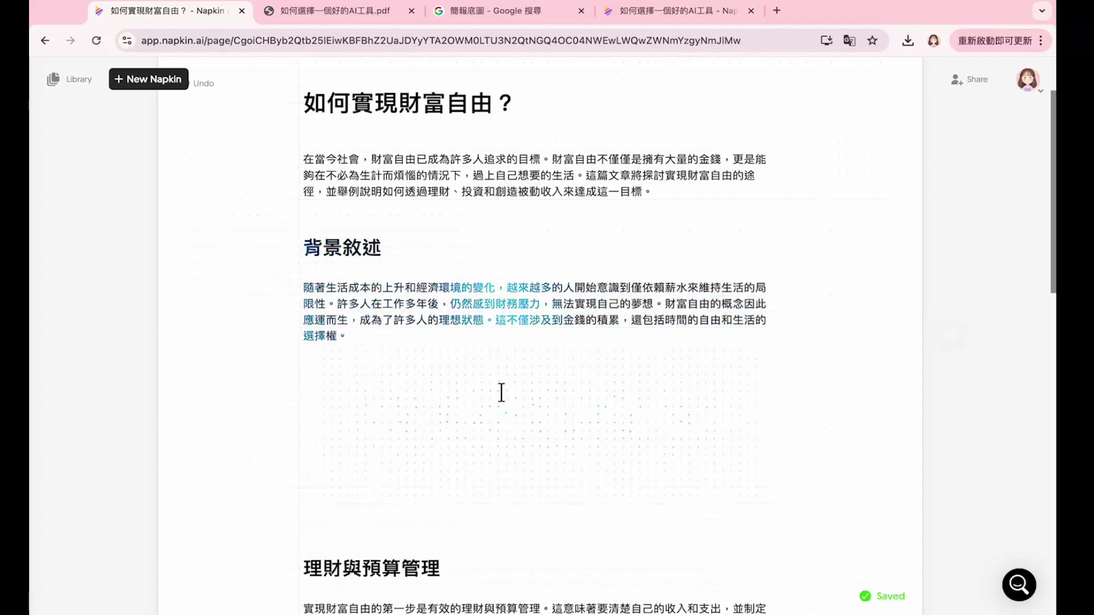
{"action": "scroll", "coordinate": [542, 407], "scroll_direction": "down", "scroll_amount": 2}
{"action": "scroll", "coordinate": [541, 407], "scroll_direction": "down", "scroll_amount": 3}
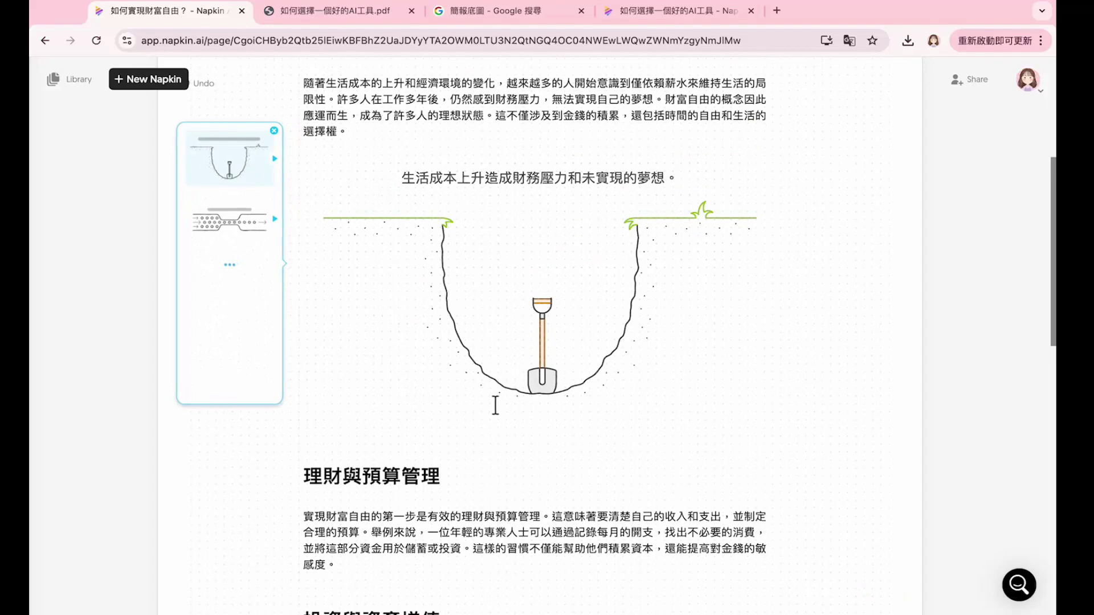
{"action": "scroll", "coordinate": [495, 405], "scroll_direction": "down", "scroll_amount": 1}
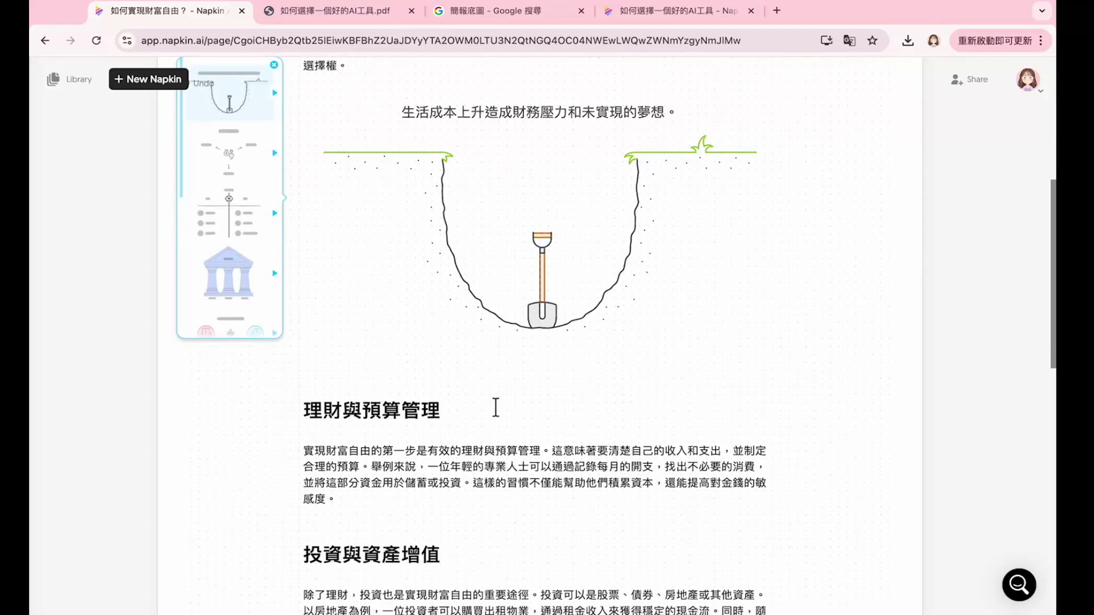
{"action": "scroll", "coordinate": [496, 406], "scroll_direction": "down", "scroll_amount": 2}
{"action": "scroll", "coordinate": [495, 407], "scroll_direction": "down", "scroll_amount": 1}
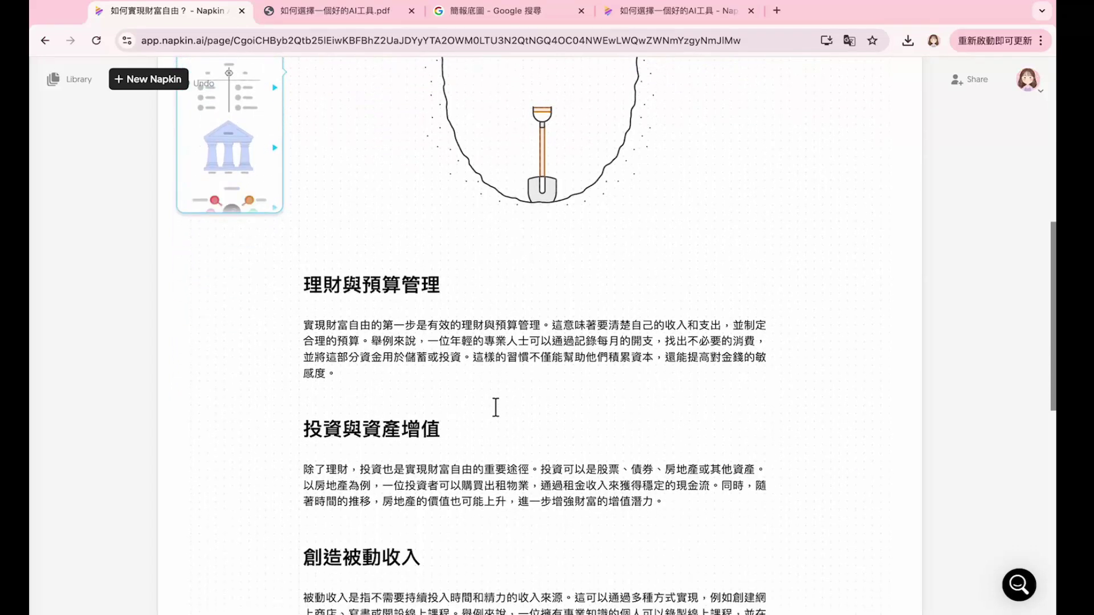
{"action": "scroll", "coordinate": [495, 408], "scroll_direction": "down", "scroll_amount": 2}
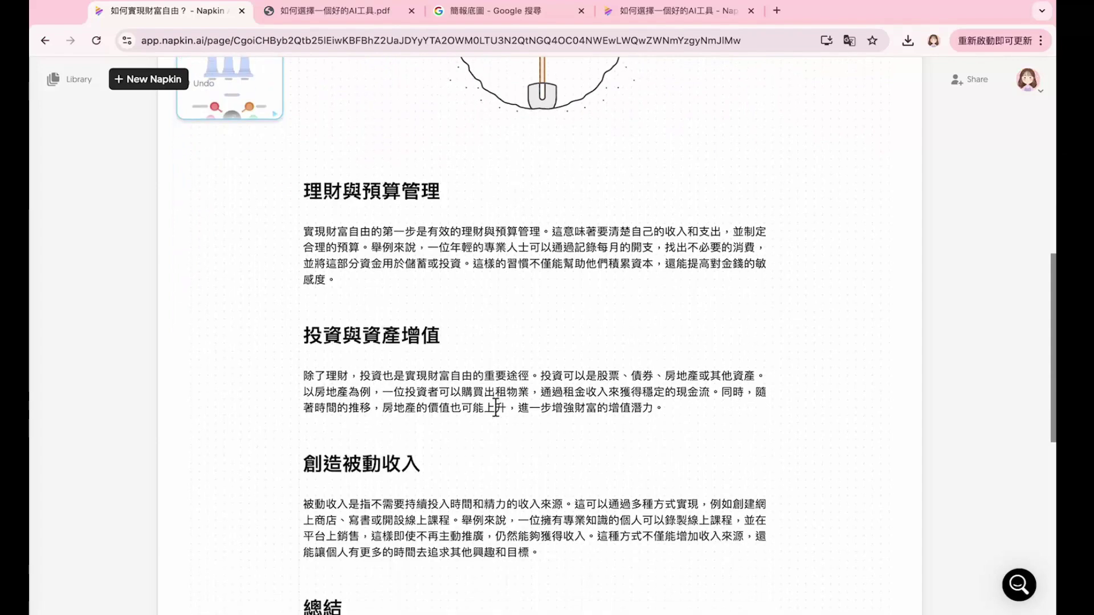
{"action": "scroll", "coordinate": [496, 407], "scroll_direction": "down", "scroll_amount": 1}
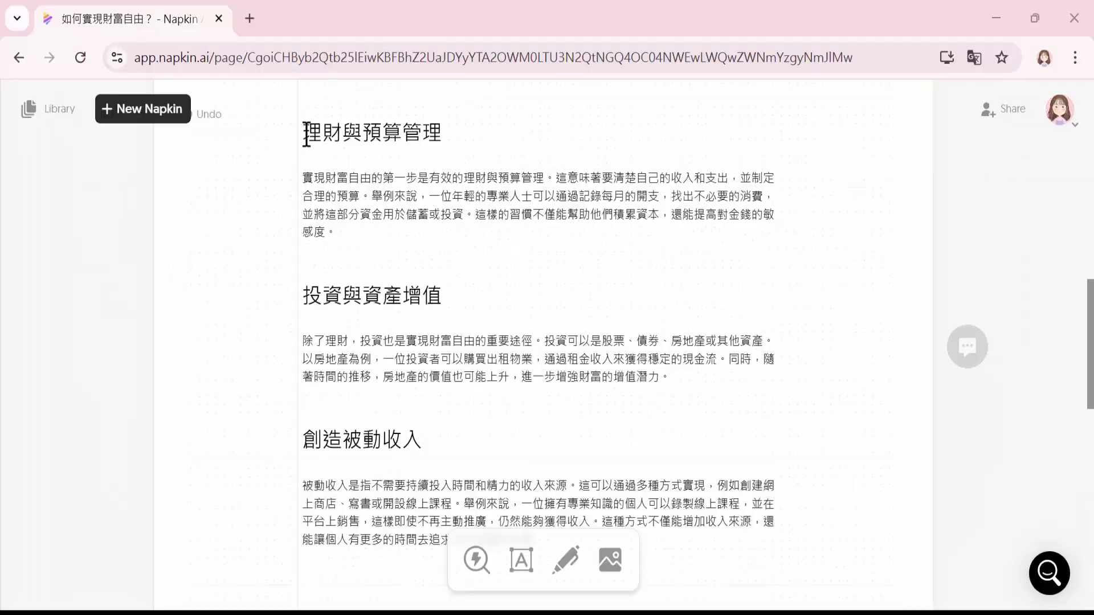
- Generate a visual from 理財與預算管理 through 創造被動收入, cycling through cycle, ring, gear and loop styles
{"action": "left_click_drag", "start_coordinate": [305, 134], "coordinate": [752, 424]}
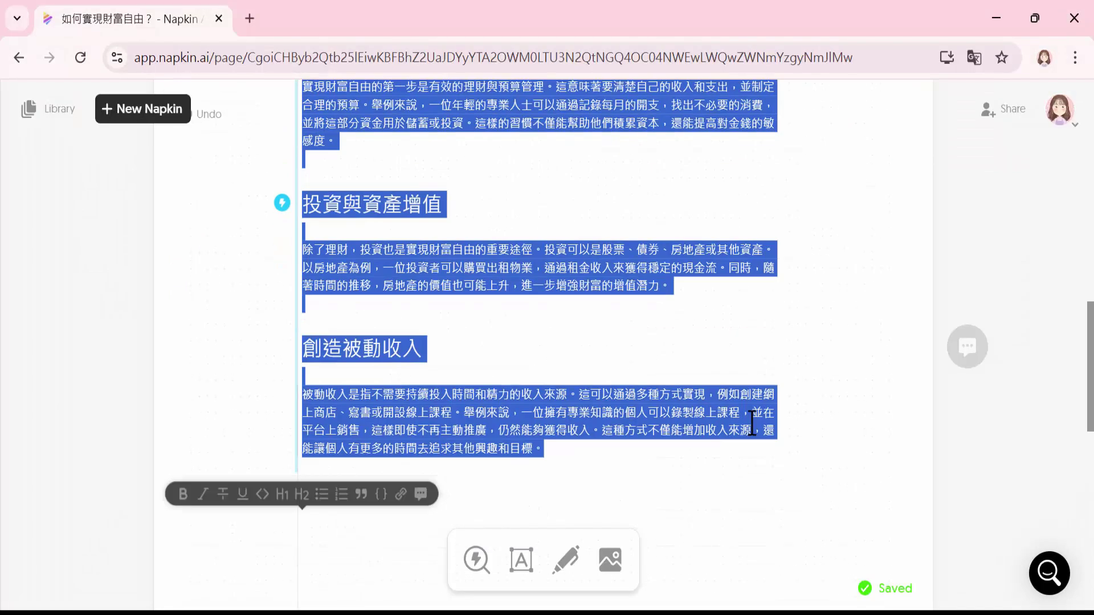
{"action": "left_click", "coordinate": [282, 204]}
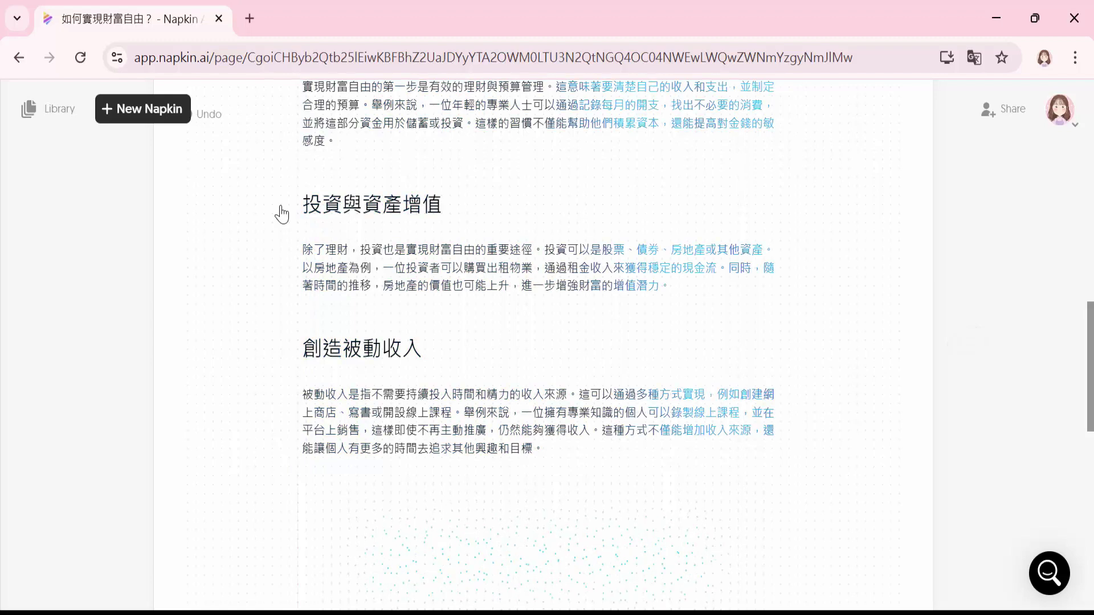
{"action": "scroll", "coordinate": [282, 214], "scroll_direction": "down", "scroll_amount": 5}
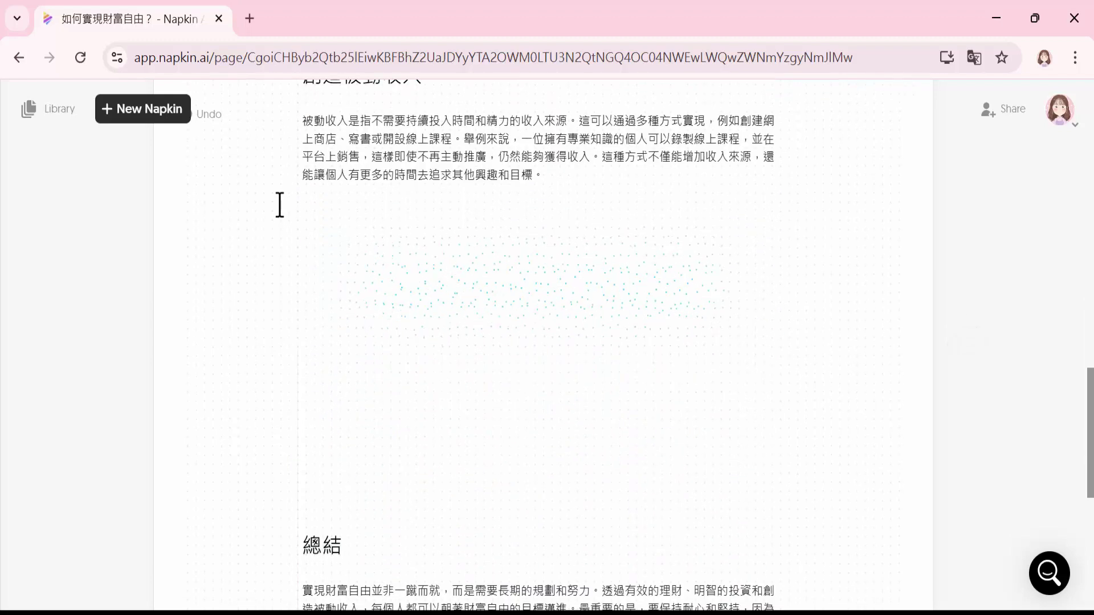
{"action": "scroll", "coordinate": [245, 322], "scroll_direction": "up", "scroll_amount": 3}
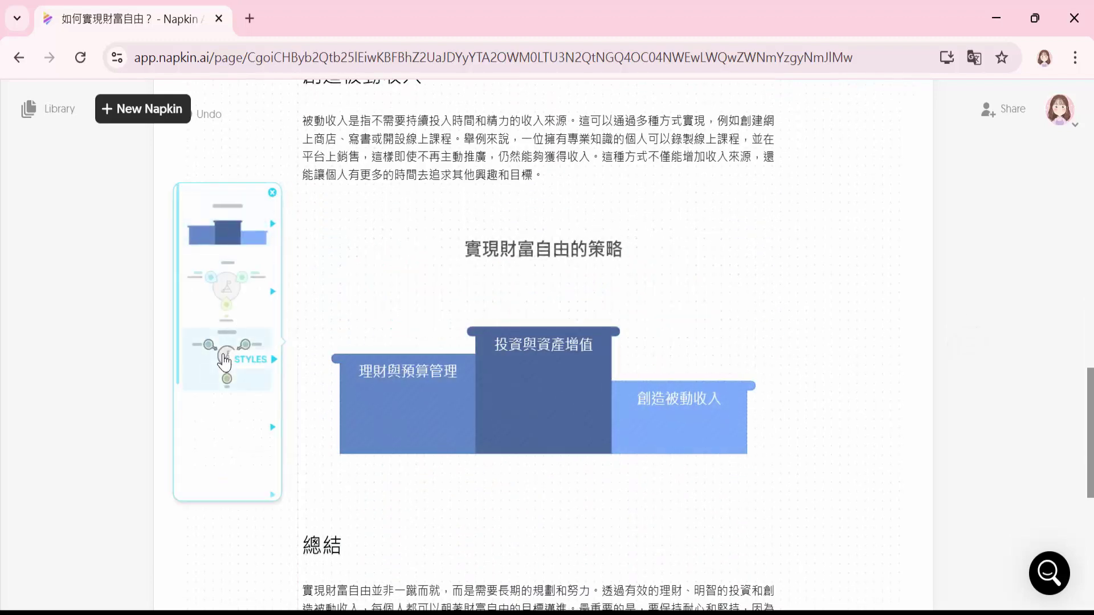
{"action": "left_click", "coordinate": [227, 418]}
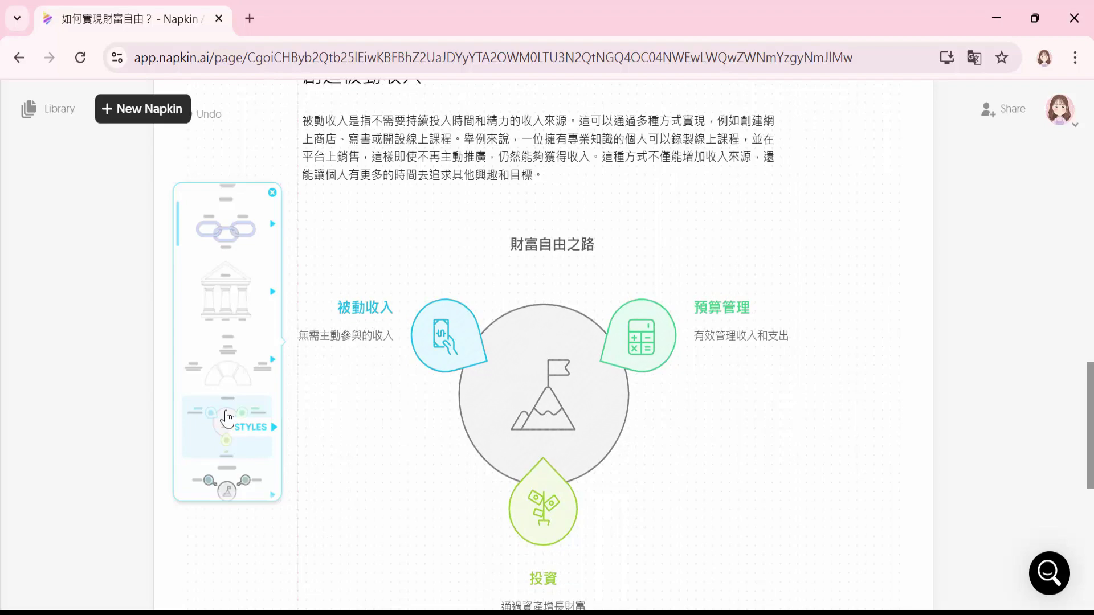
{"action": "left_click", "coordinate": [226, 370]}
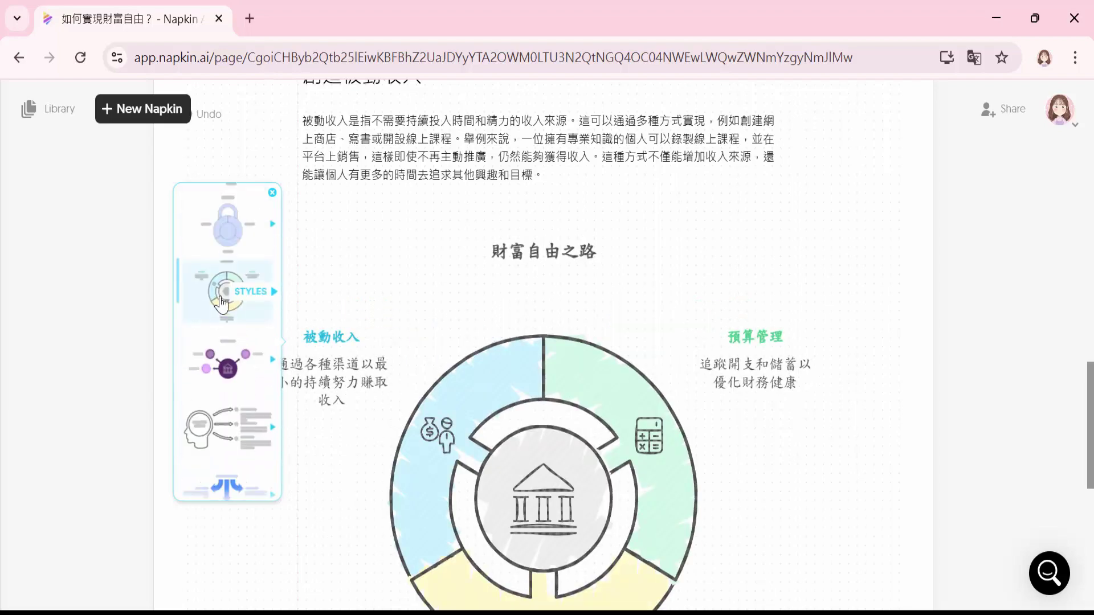
{"action": "left_click", "coordinate": [222, 369]}
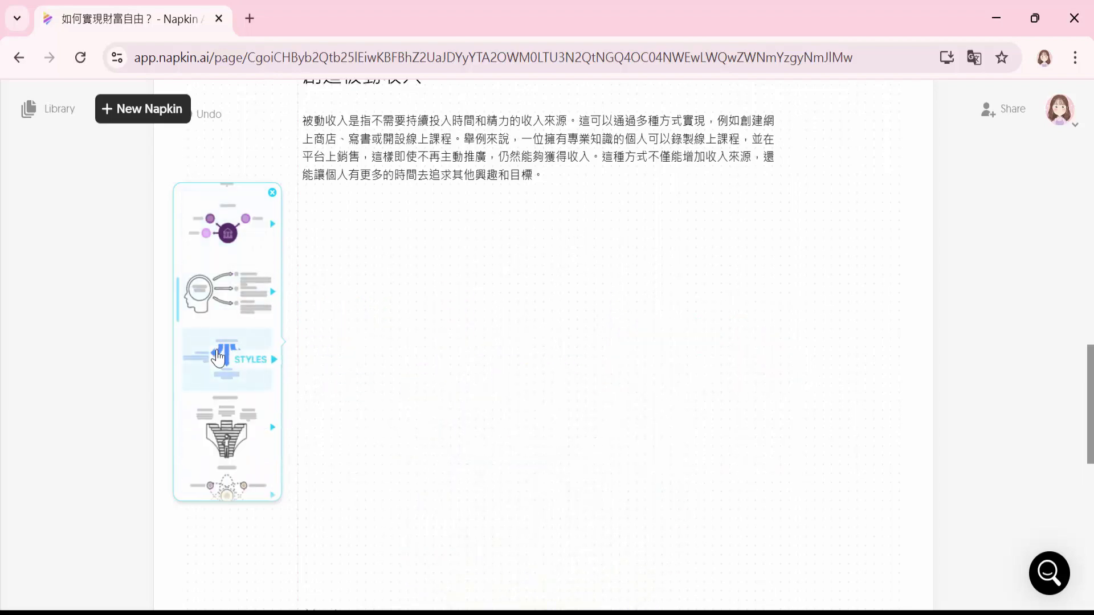
{"action": "left_click", "coordinate": [215, 391]}
{"action": "left_click", "coordinate": [215, 393]}
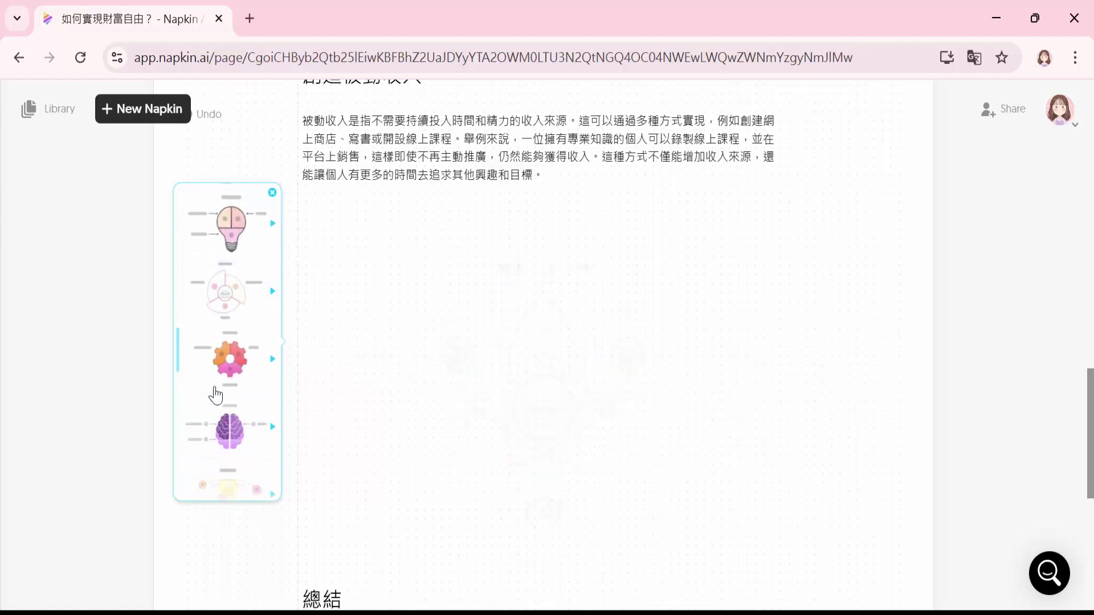
{"action": "left_click", "coordinate": [216, 393]}
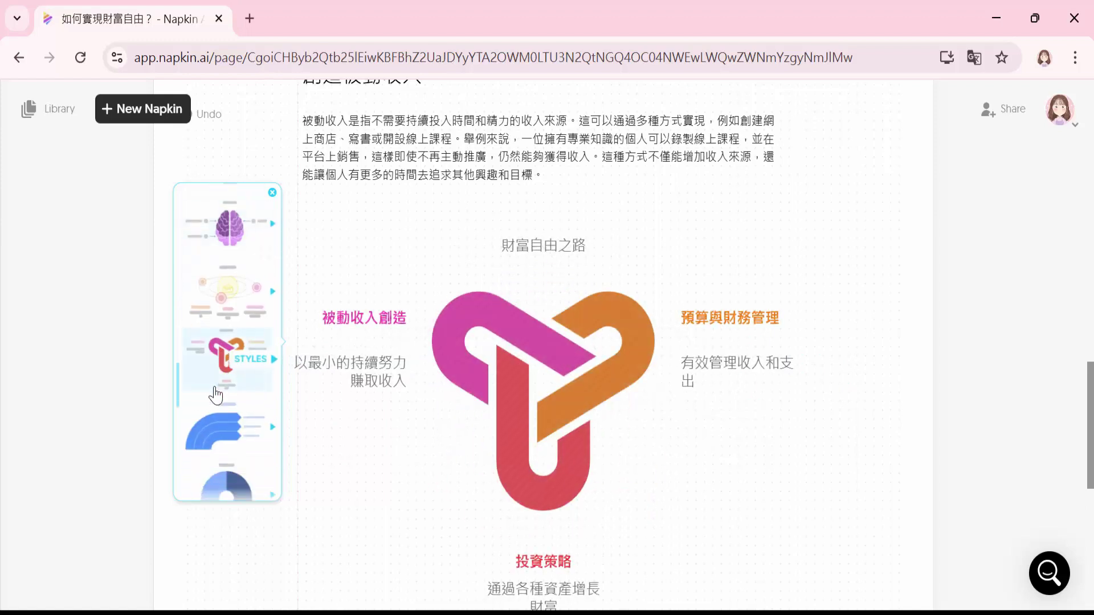
{"action": "left_click", "coordinate": [230, 229]}
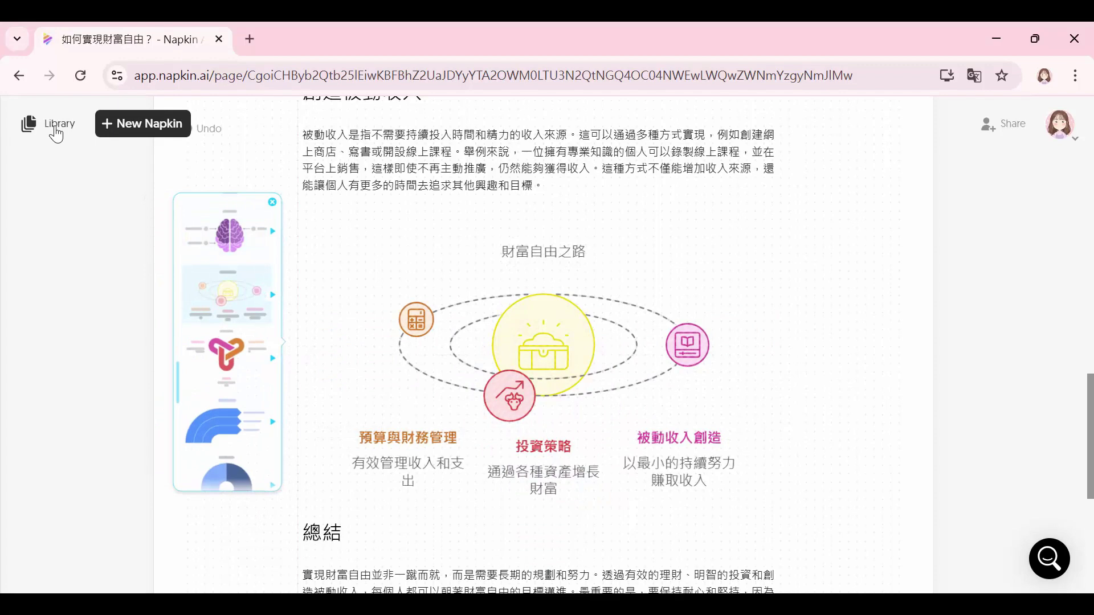
- Show the My Napkins library listing 如何選擇一個好的AI工具, 如何實現財富自由？ and two Untitled napkins
{"action": "left_click", "coordinate": [51, 125]}
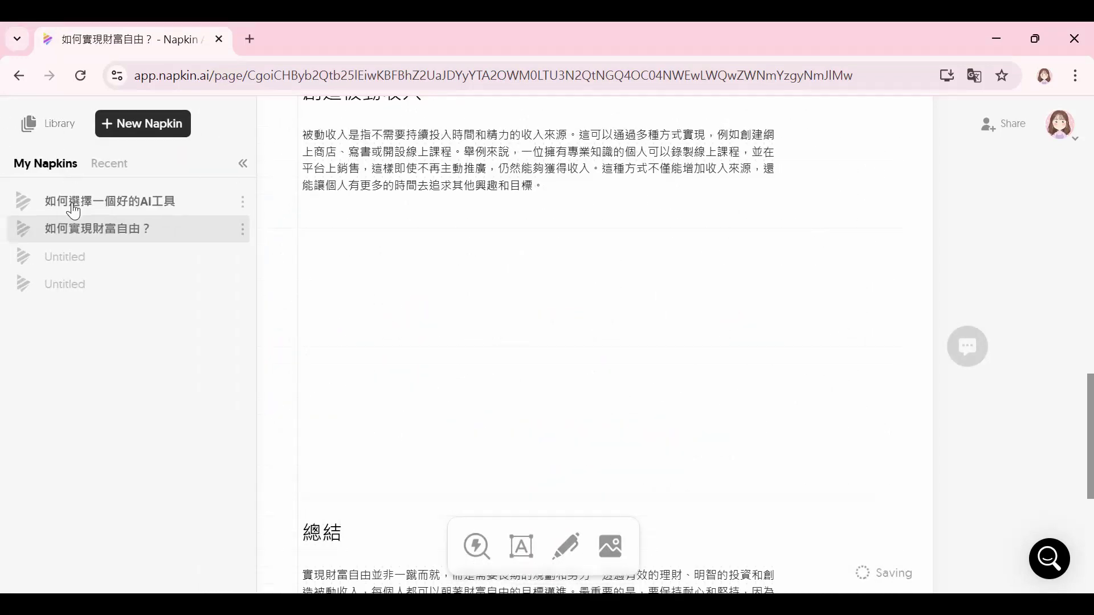